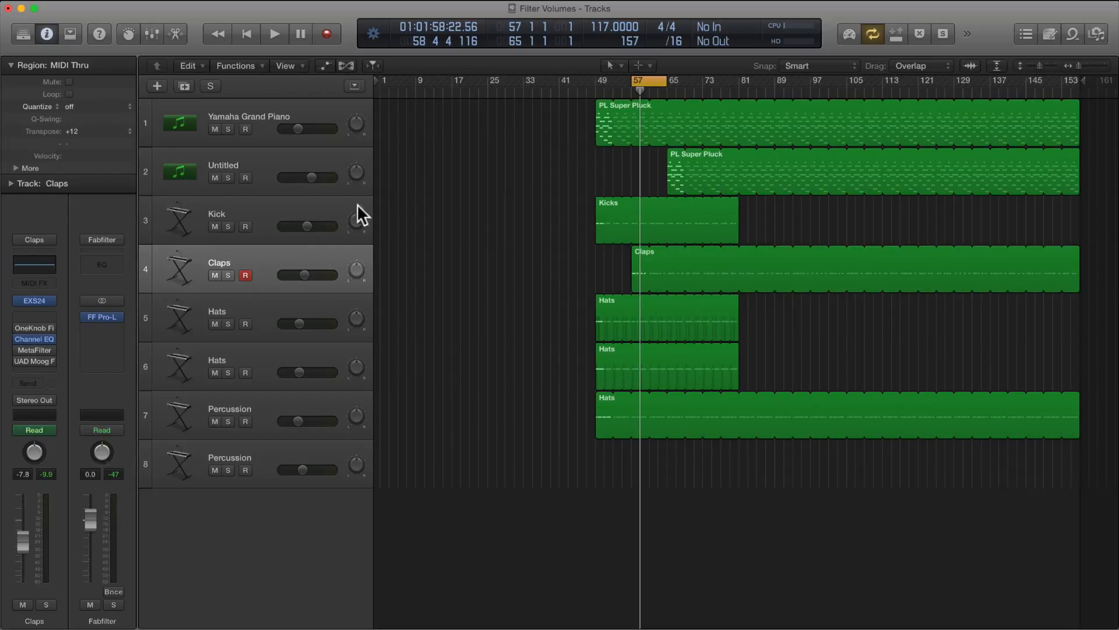
- Show the Kick track's volume automation and shape a rise across the Kicks region from -10.6 dB to -4.5 dB
left_click(323, 201)
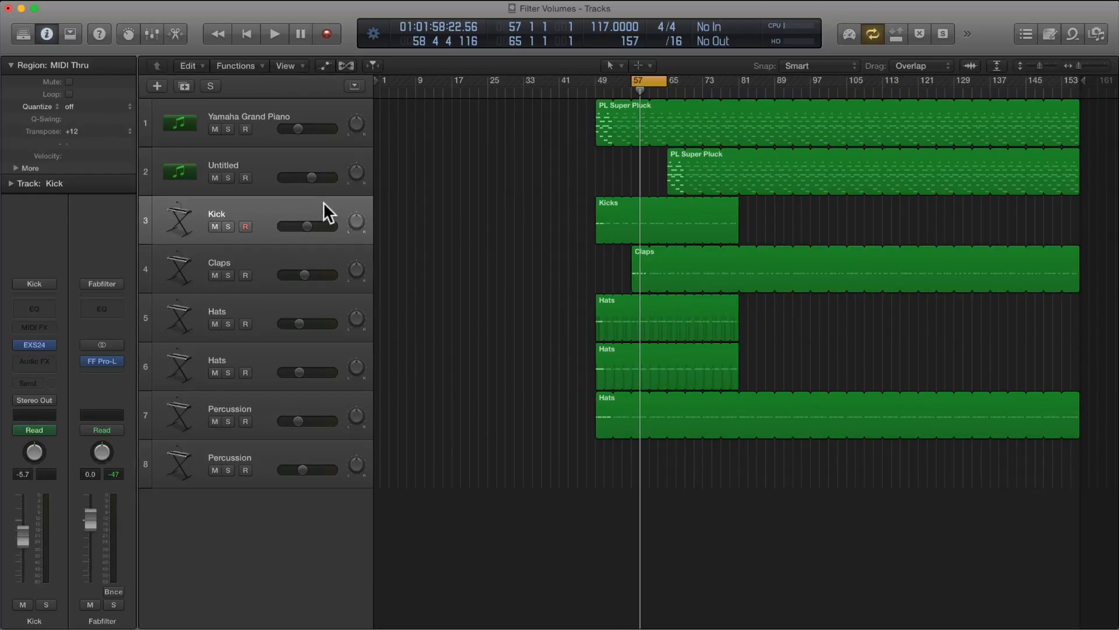
key("super+Down")
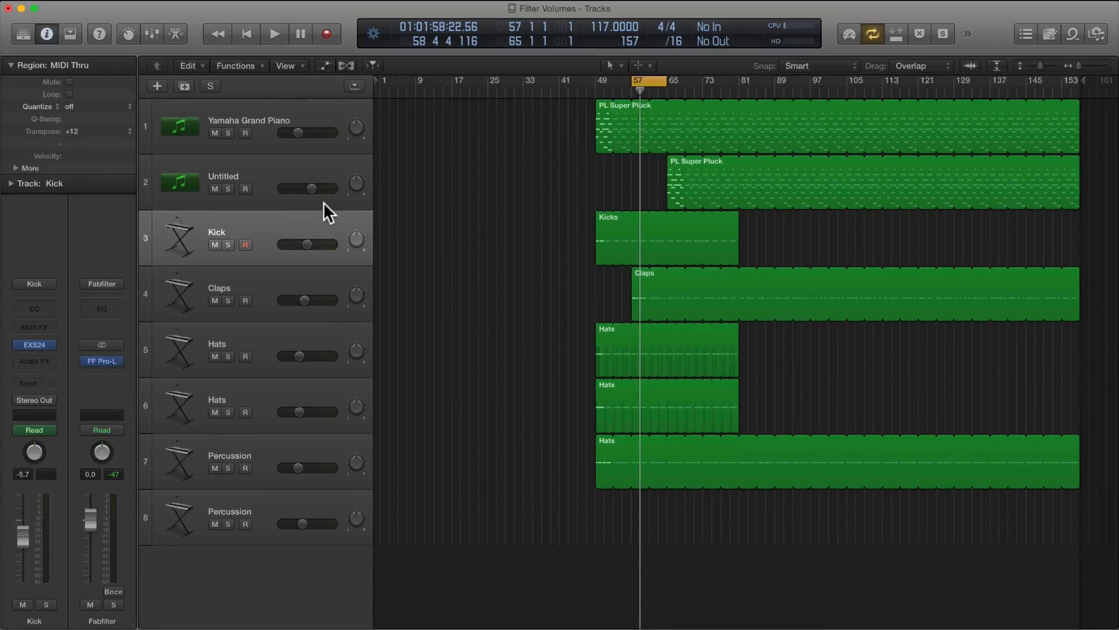
key("a")
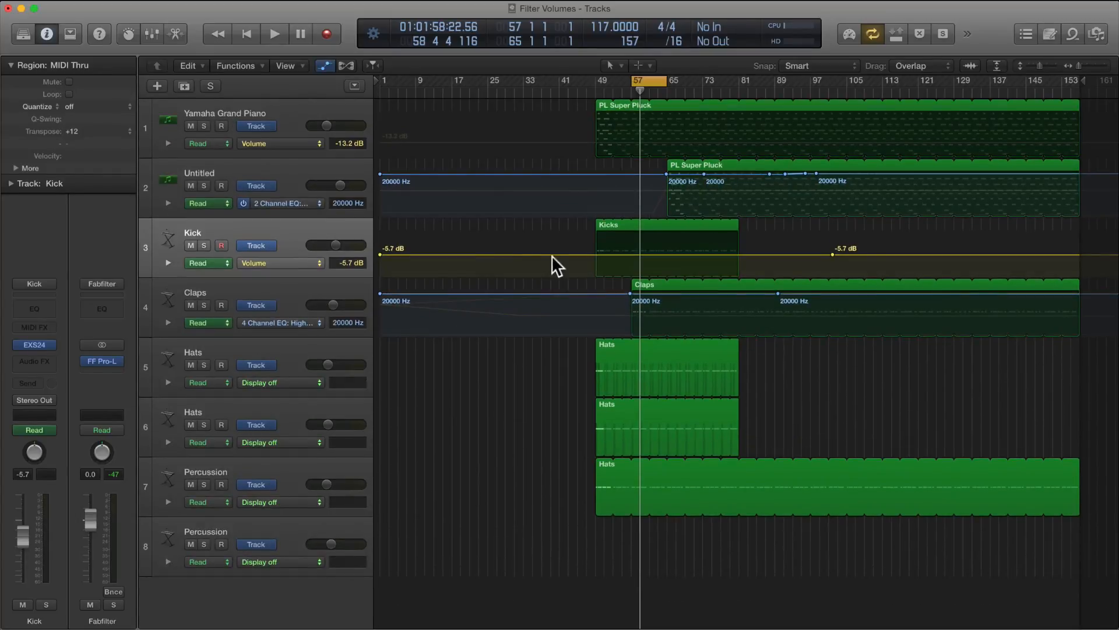
left_click(557, 254)
left_click(596, 254)
left_click(740, 254)
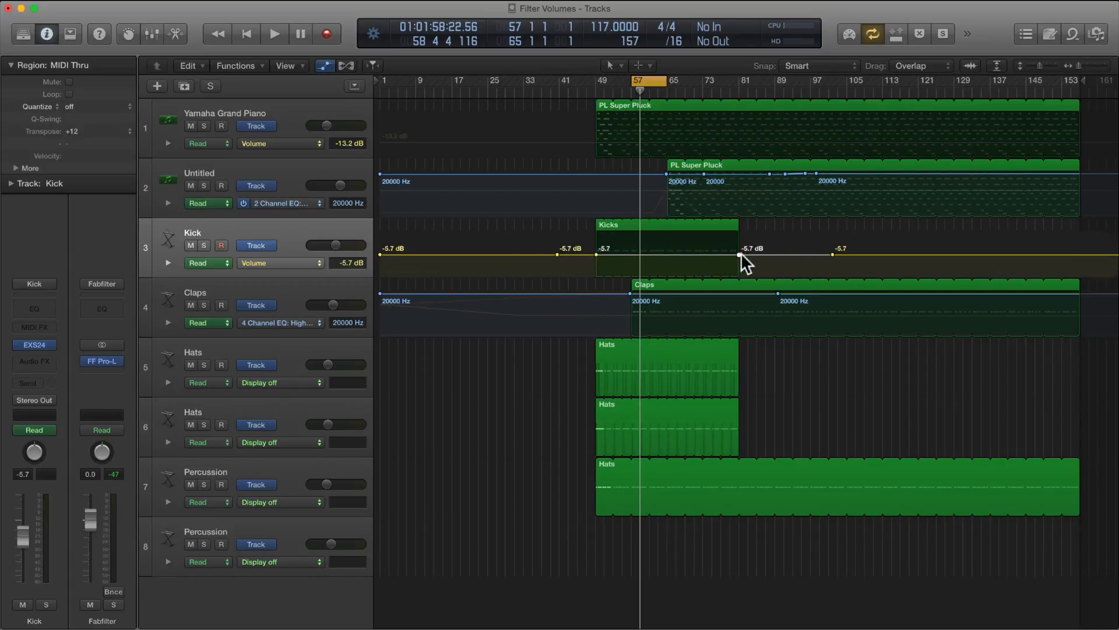
left_click_drag(715, 252, 711, 250)
left_click(679, 260)
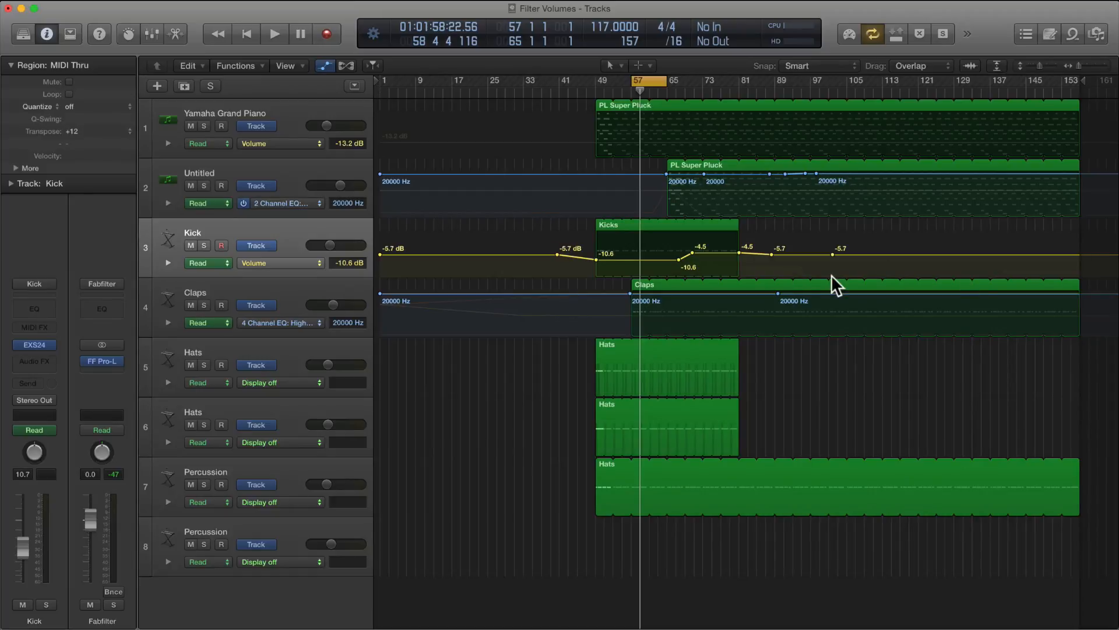
- Insert a Gain plug-in on the Kick channel and close its window
left_click(47, 359)
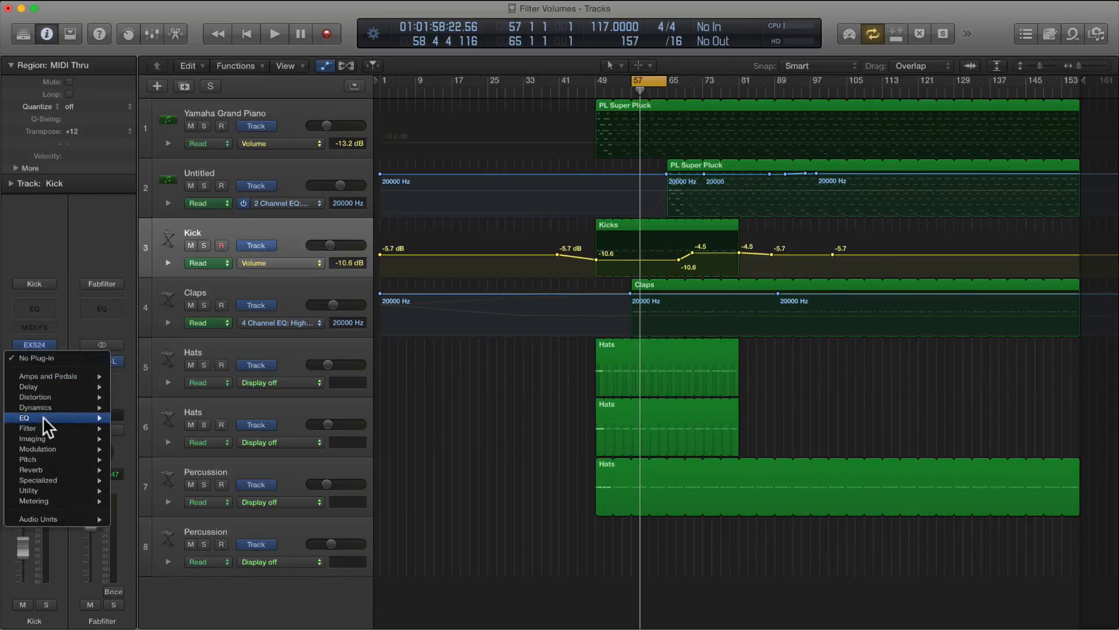
mouse_move(40, 489)
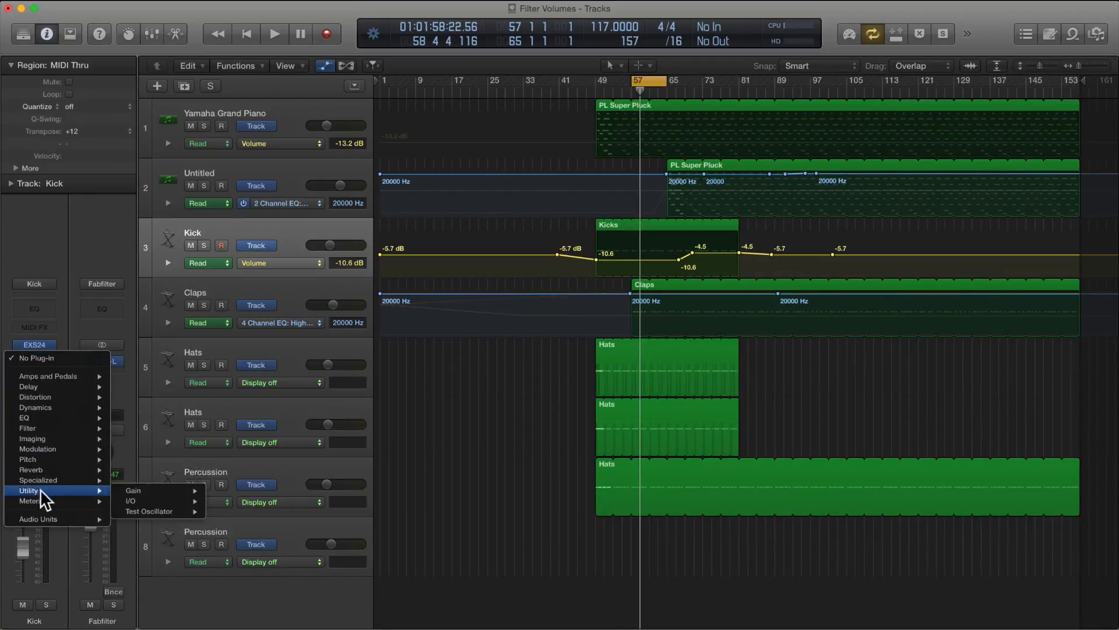
left_click(219, 492)
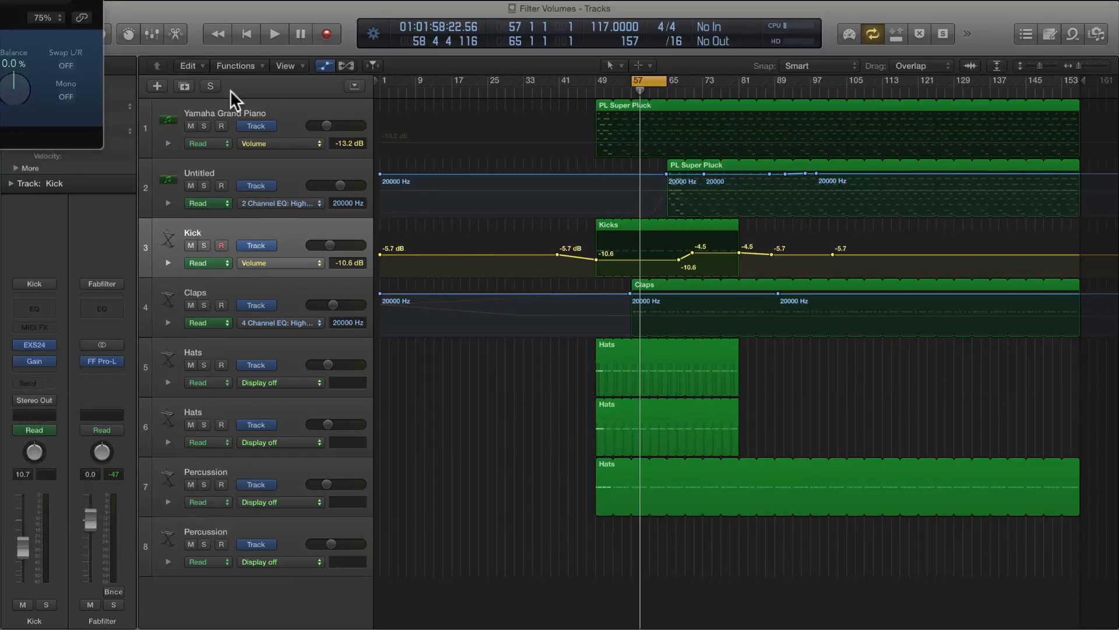
left_click_drag(52, 1, 627, 204)
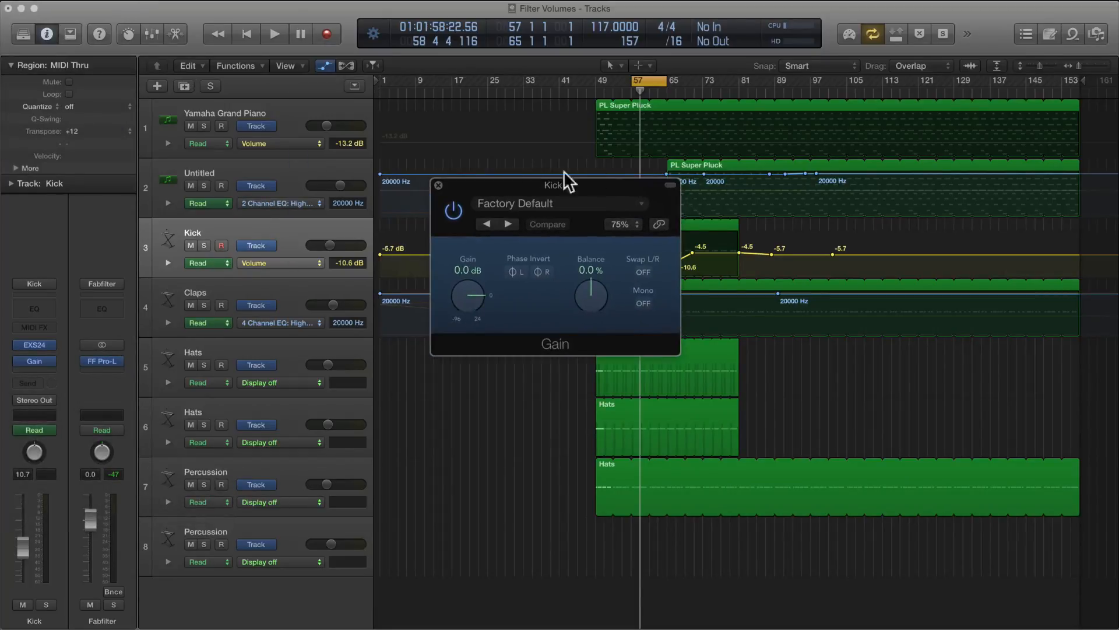
left_click(439, 185)
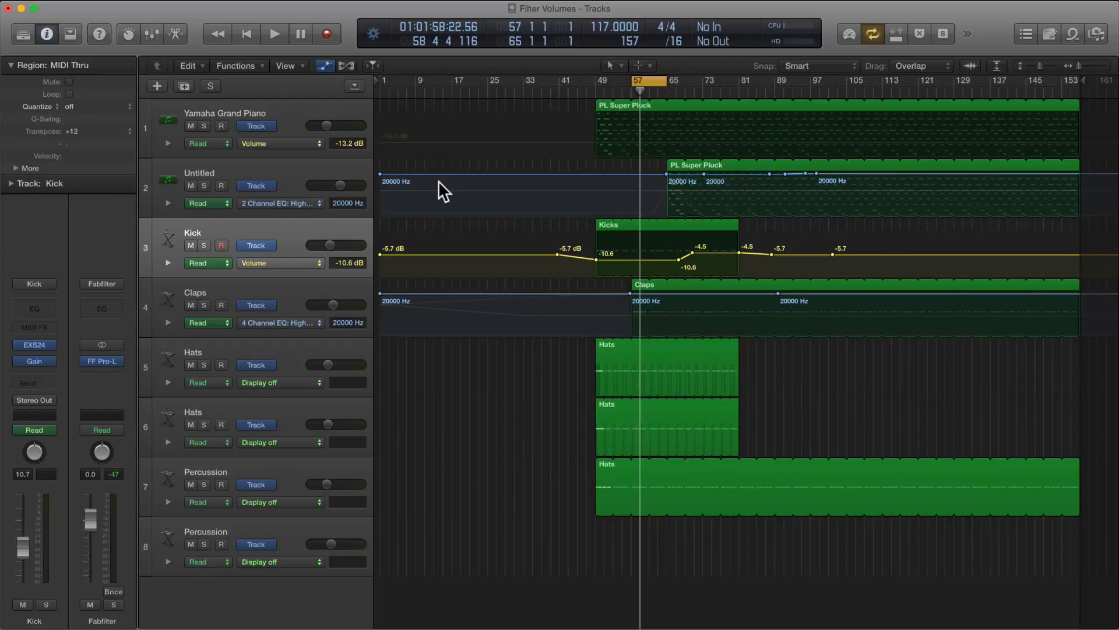
- Delete the two -10.6 dB volume points on the Kick track and hide the automation lanes
left_click(594, 258)
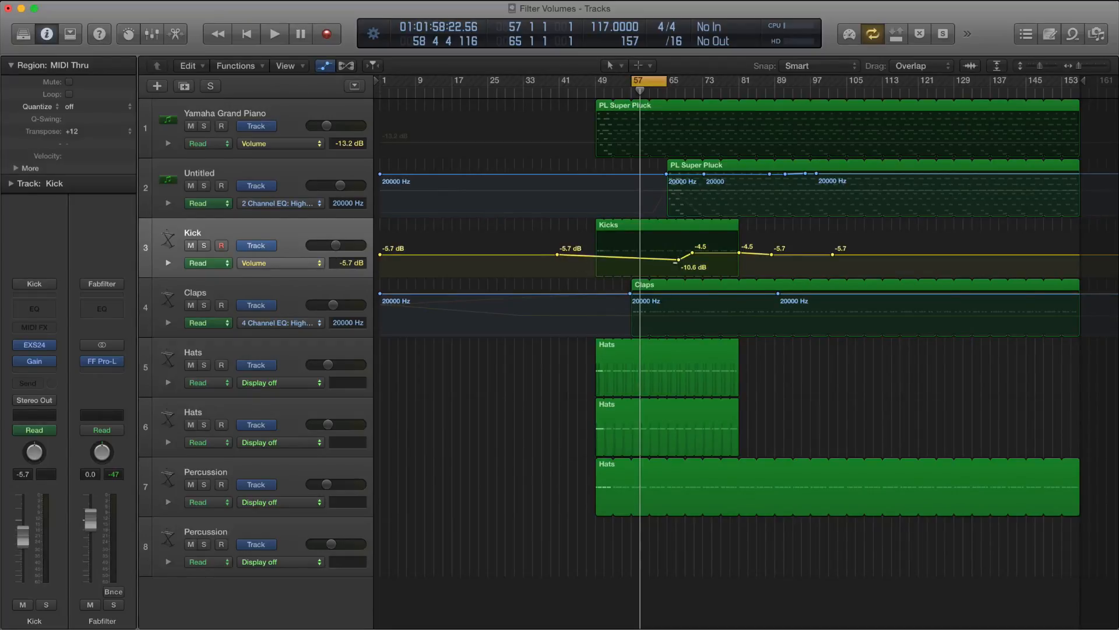
left_click(679, 258)
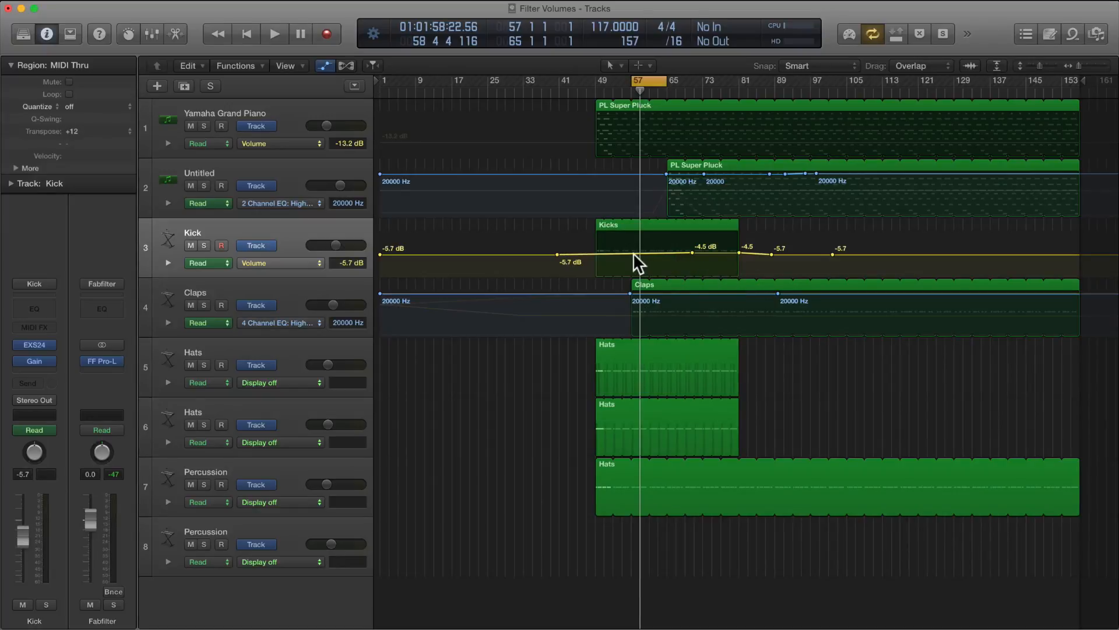
key("a")
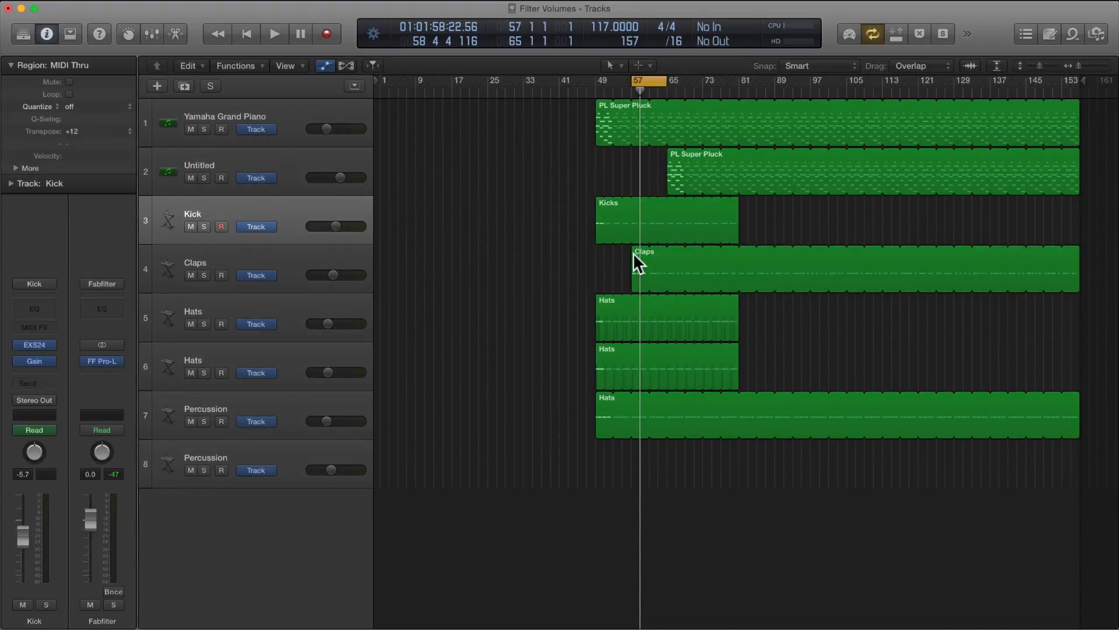
- Listen to the arrangement with the cycle range spanning bars 49 to 82 and show the automation lanes
key("space")
left_click_drag(596, 79, 741, 81)
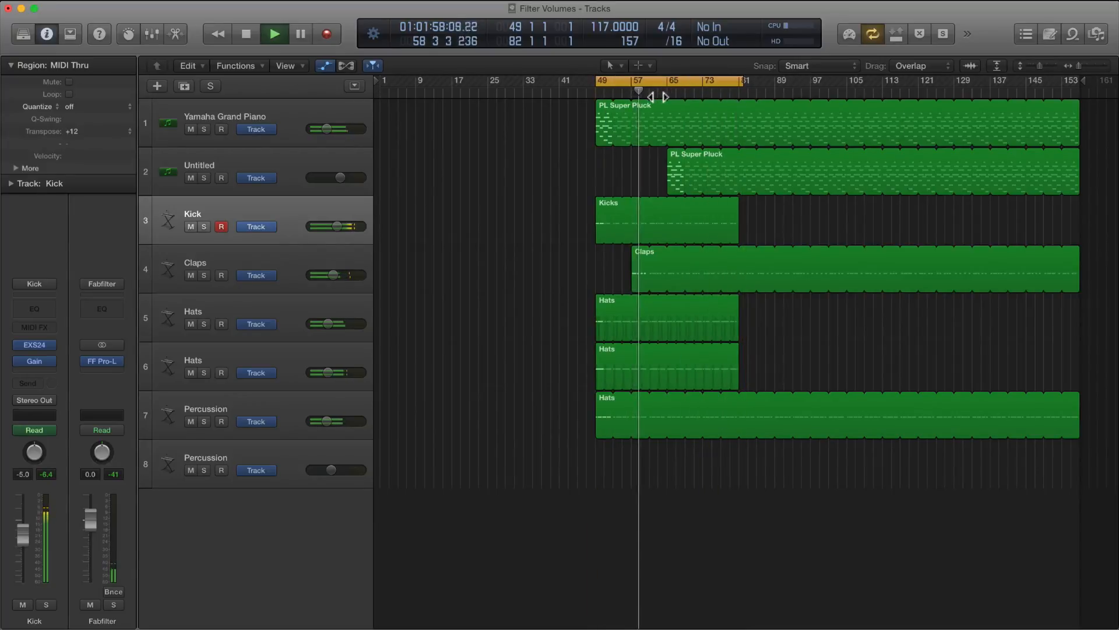
left_click(662, 94)
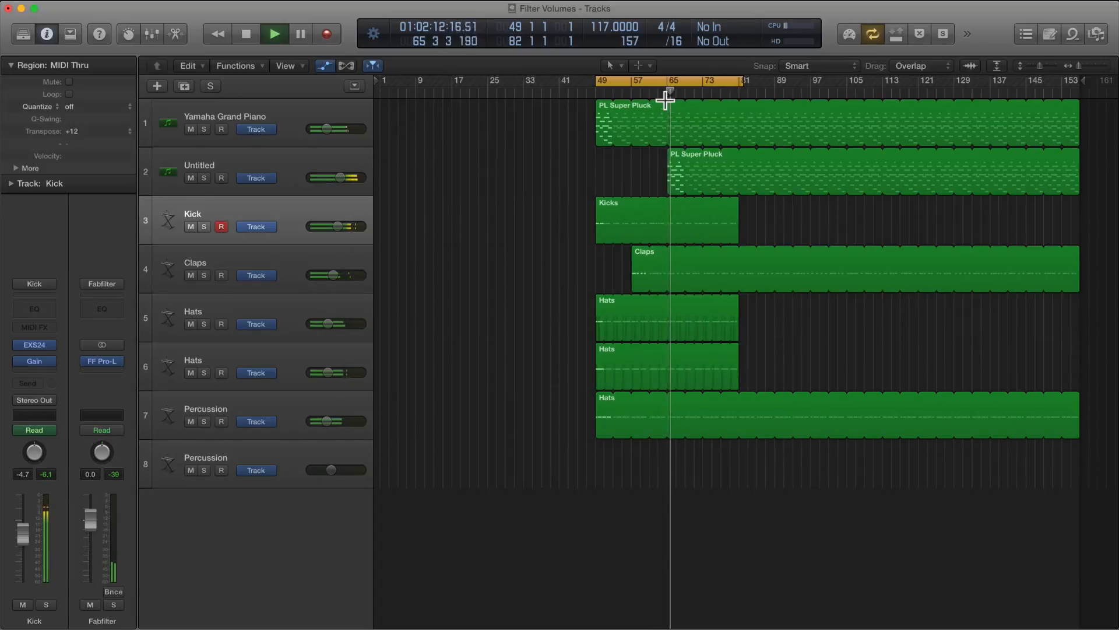
key("a")
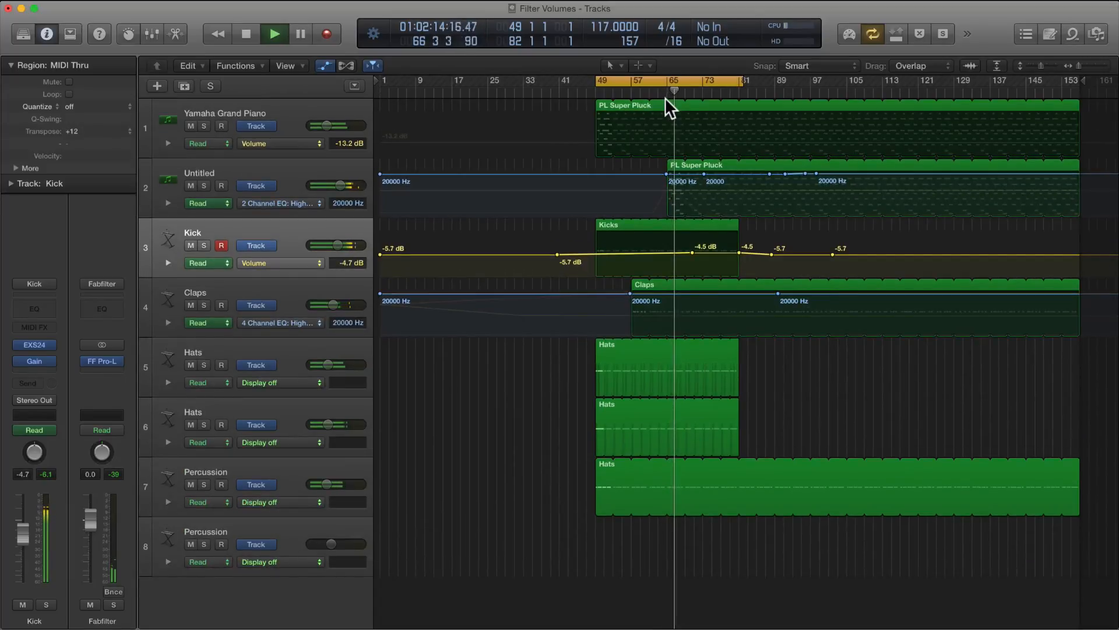
key("super+Down")
key("super+Up")
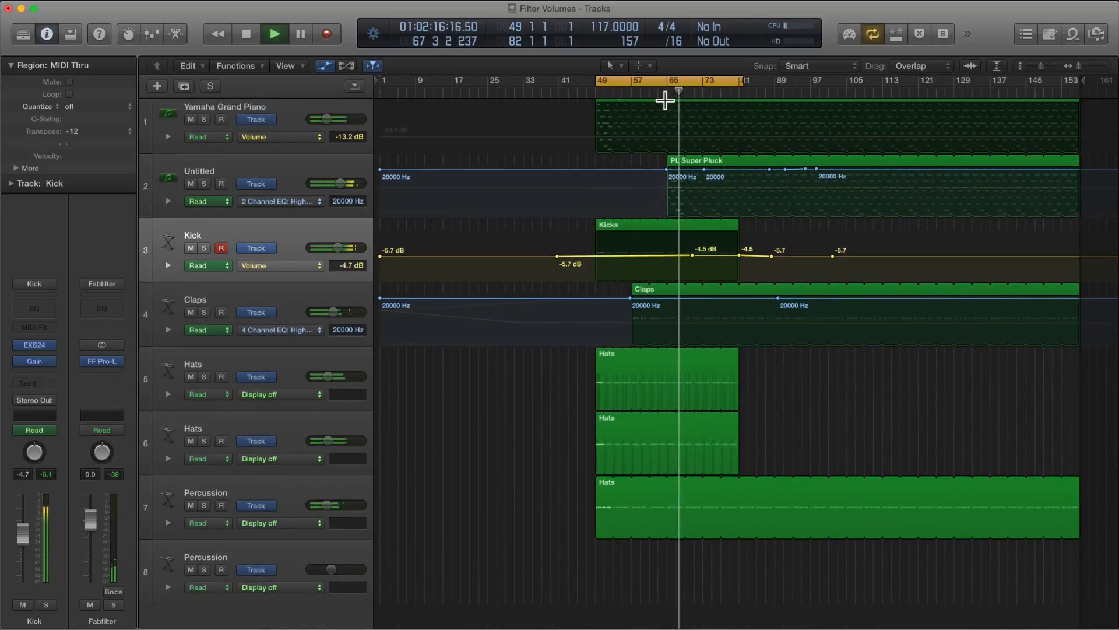
key("super+Up")
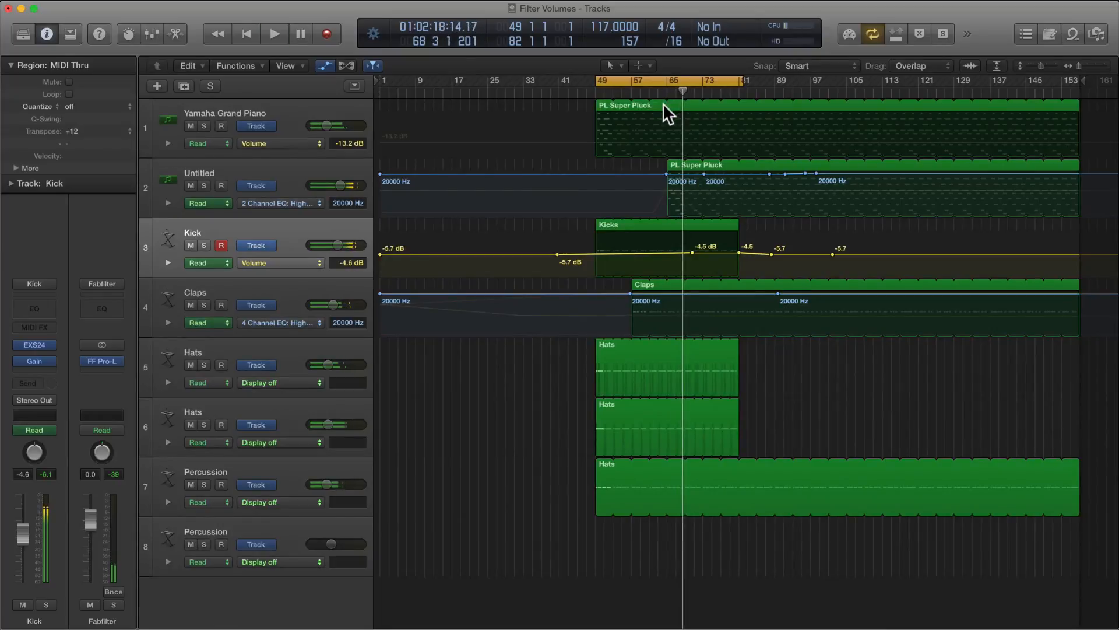
- Set the cycle range to bars 49 to 65 and play it
left_click(635, 81)
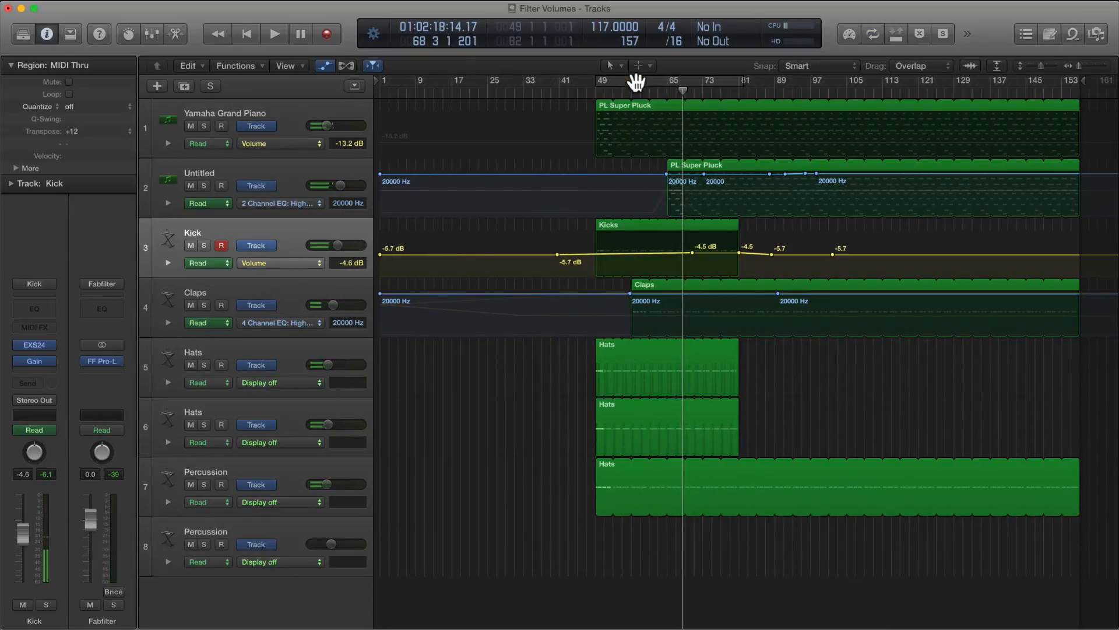
left_click(638, 81)
left_click_drag(639, 82, 674, 84)
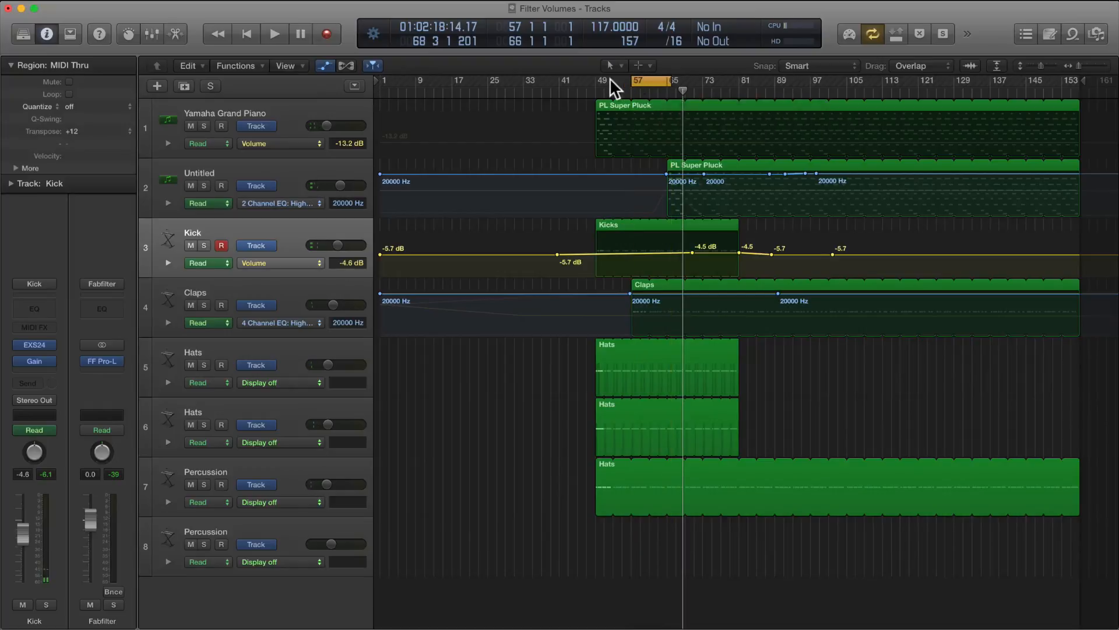
left_click_drag(595, 78, 666, 82)
key("space")
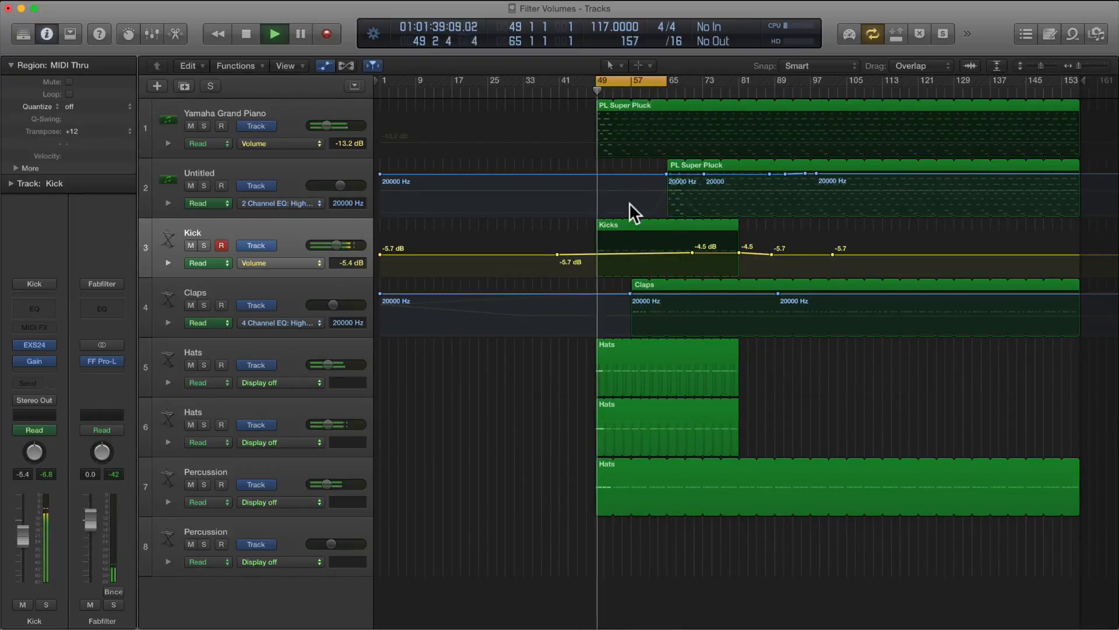
- Mute the Yamaha Grand Piano and Untitled tracks during playback
left_click(190, 126)
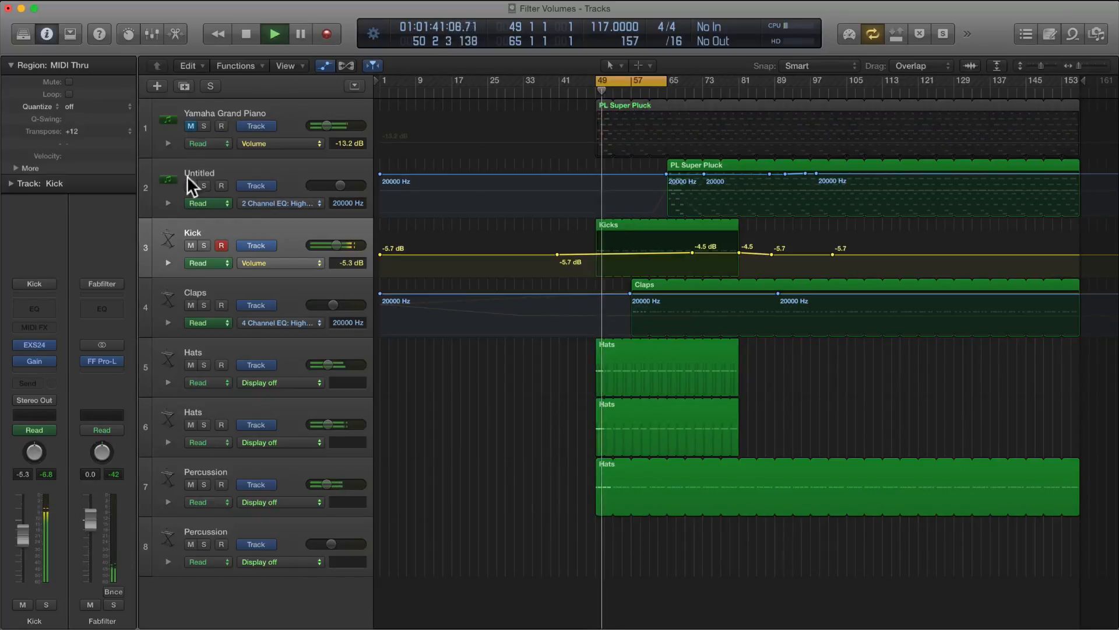
left_click(190, 186)
key("super+Right")
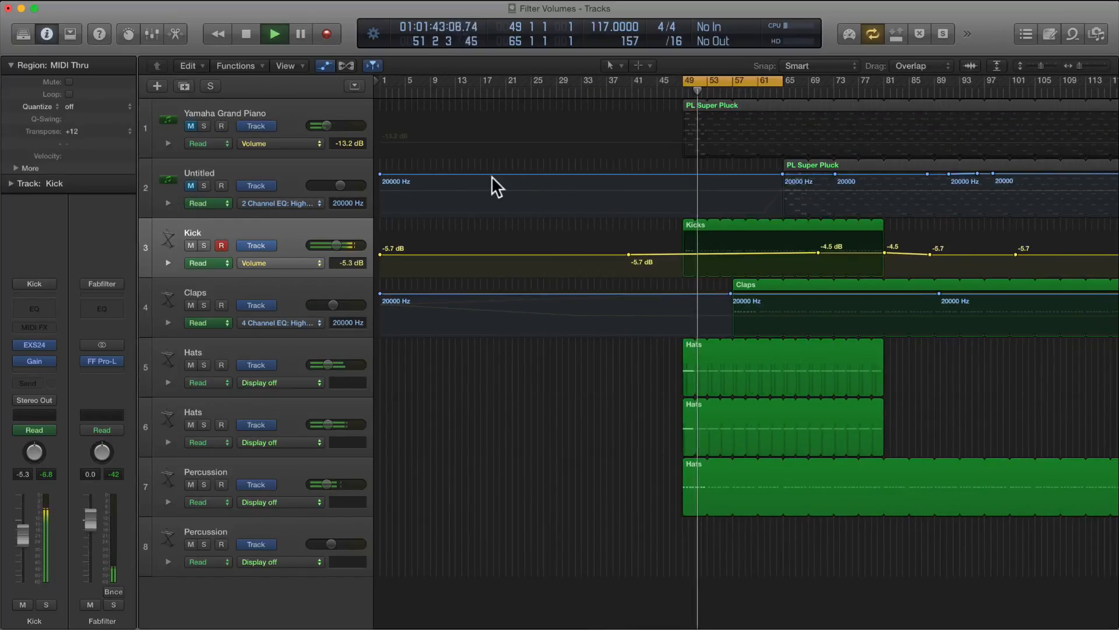
- Set the cycle range to bars 57 to 65 and play the section
key("space")
left_click(738, 79)
left_click_drag(738, 79, 782, 86)
key("space")
key("super+Down")
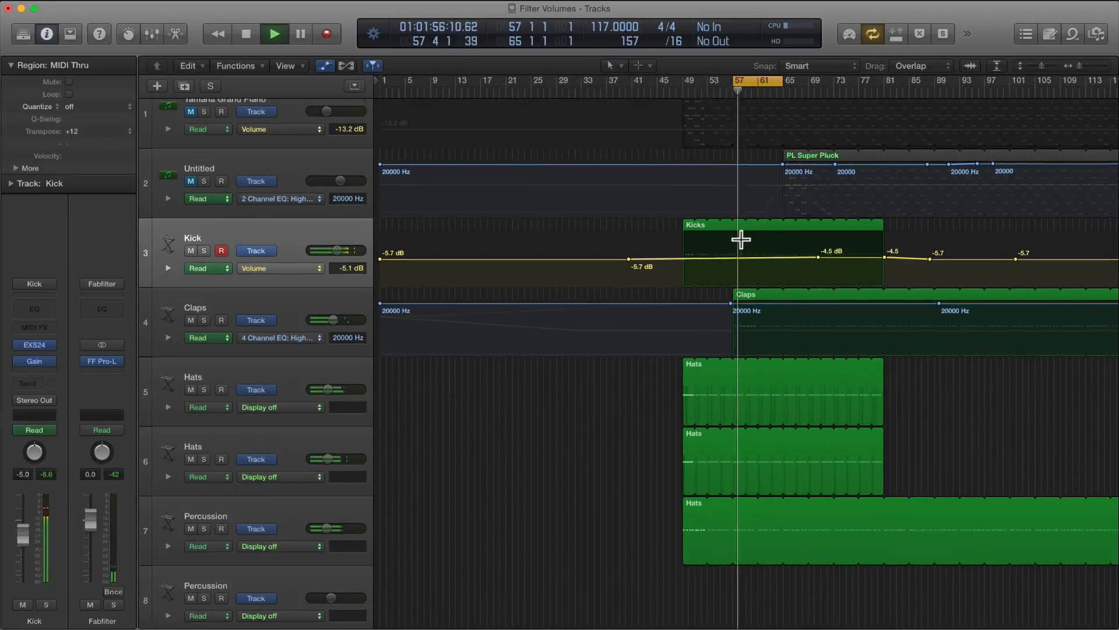
- Stop playback and switch the Claps track's automation lane to Volume
left_click(305, 317)
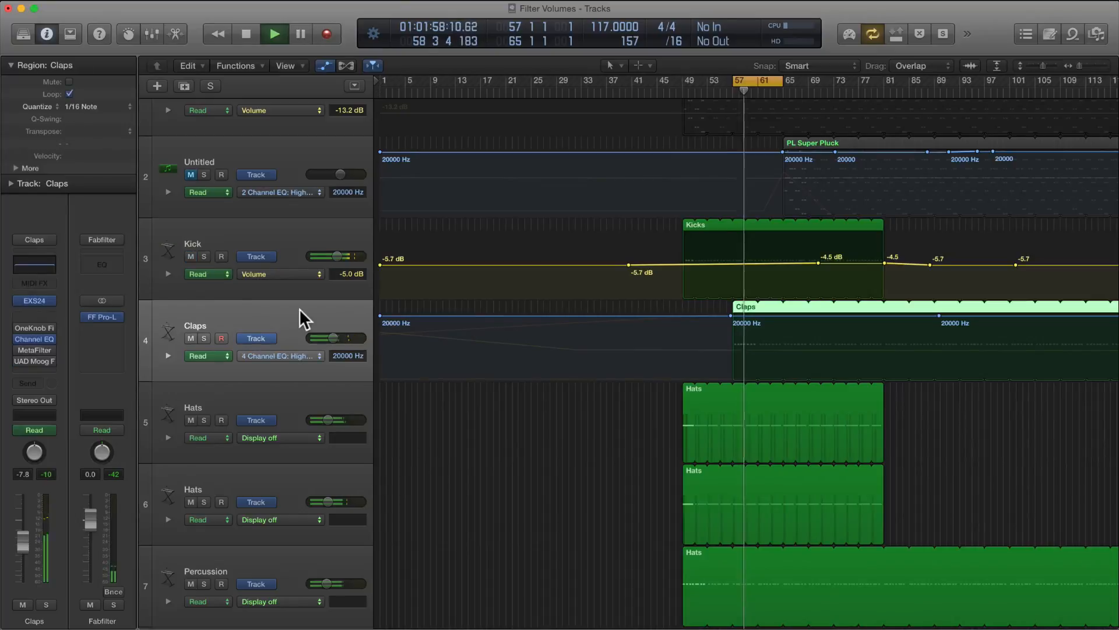
key("space")
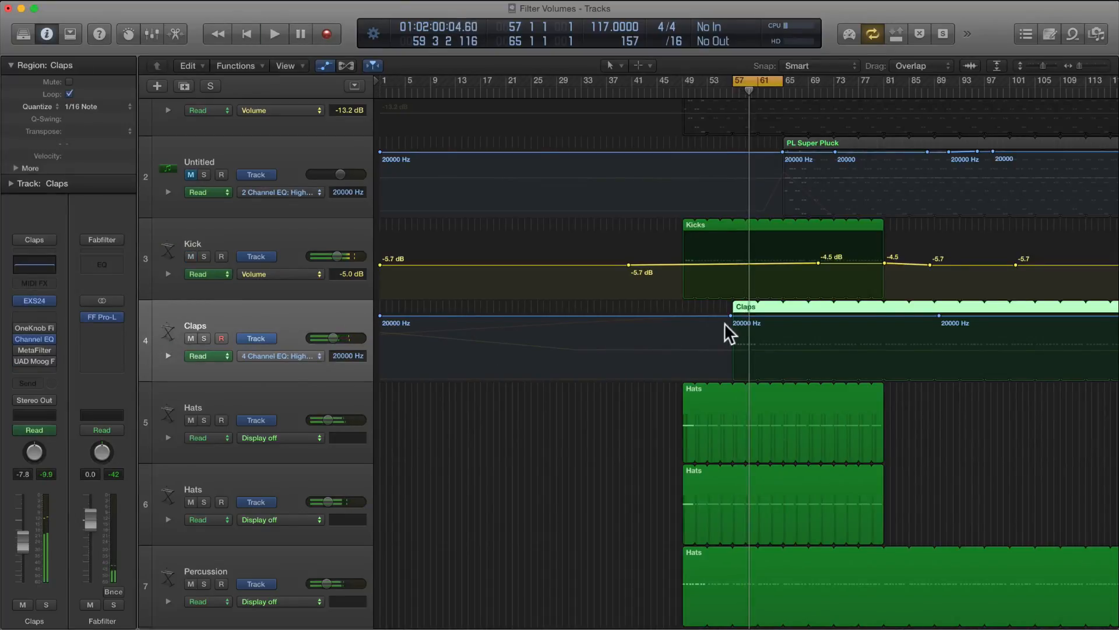
left_click(291, 351)
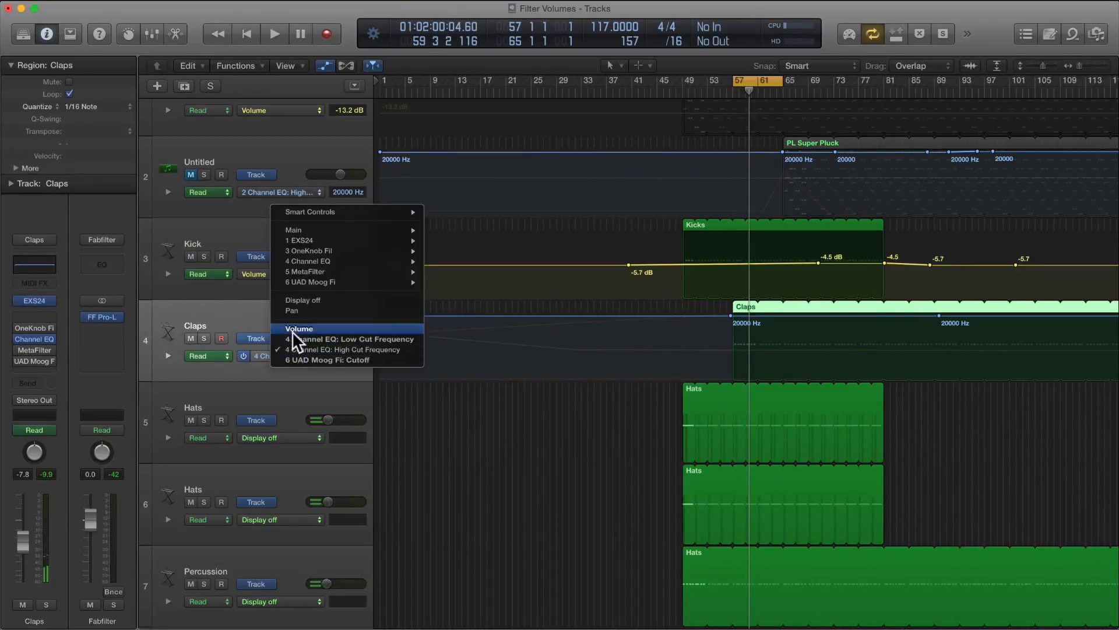
left_click(292, 330)
- Try a volume fade-in on the Claps track from about -29.6 dB at bar 57 to -7.8 dB at bar 65
left_click(731, 350)
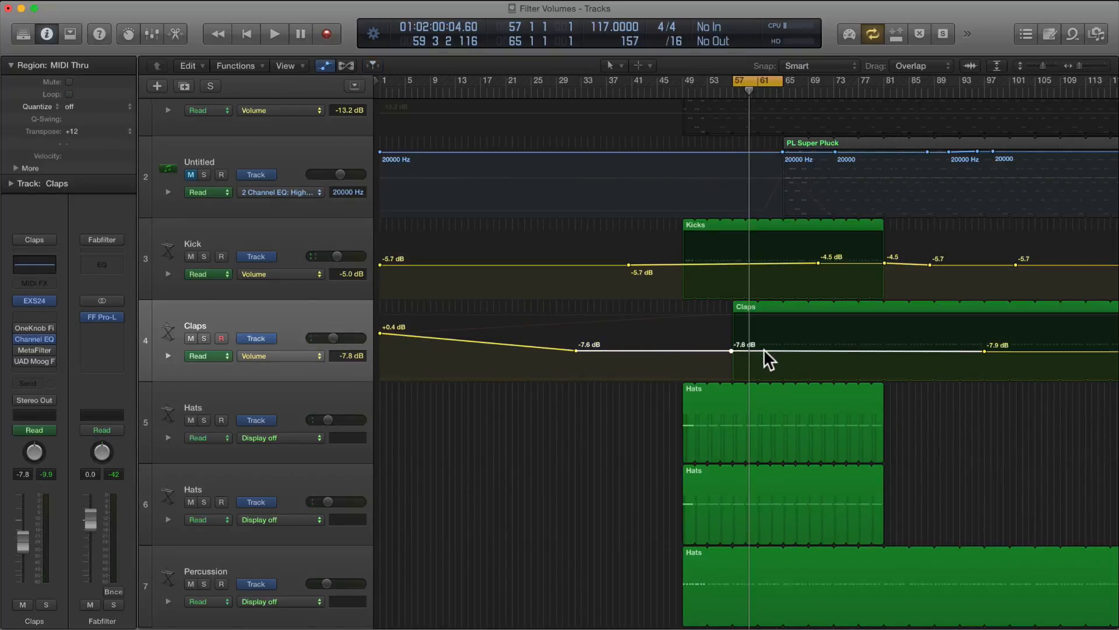
left_click(779, 350)
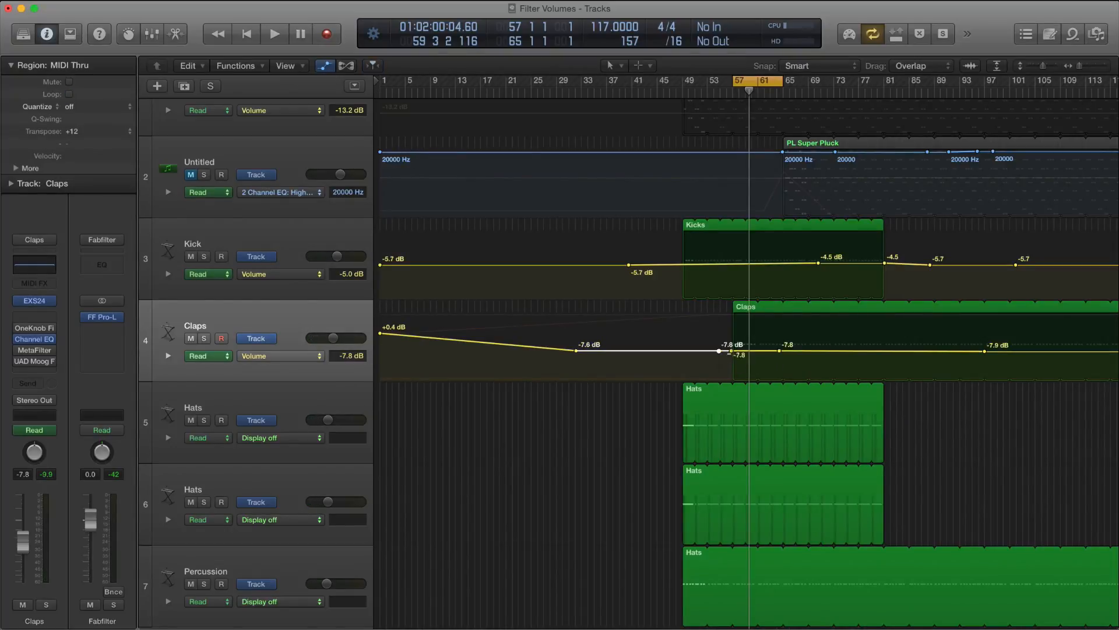
mouse_move(731, 351)
left_mouse_down()
mouse_move(744, 367)
mouse_move(732, 369)
mouse_move(787, 351)
mouse_move(730, 371)
left_mouse_up()
key("space")
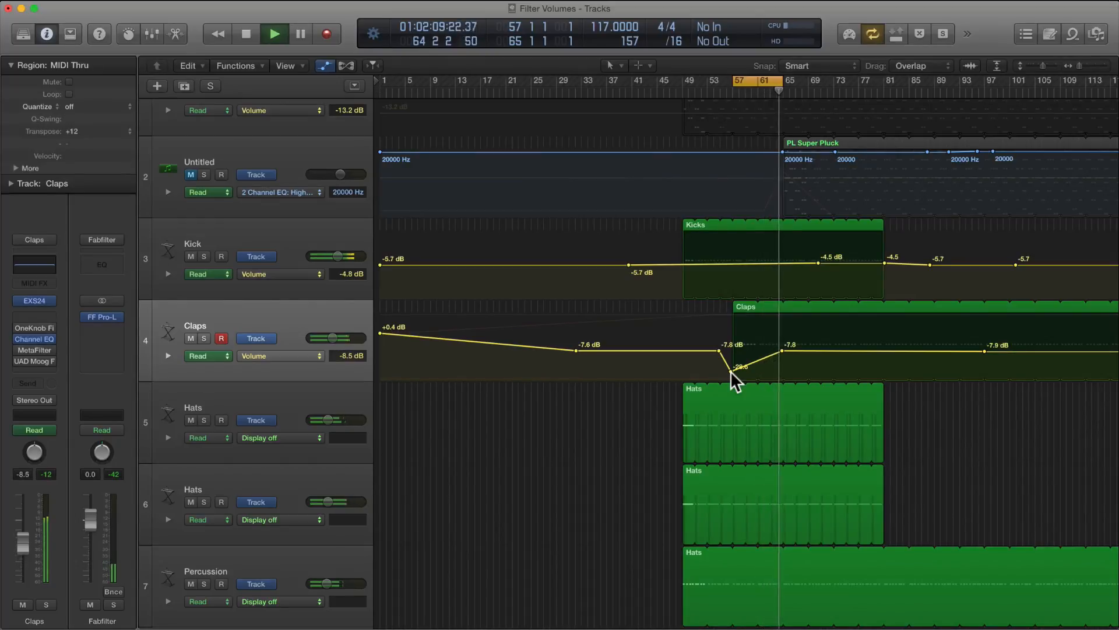
key("space")
left_click(730, 371)
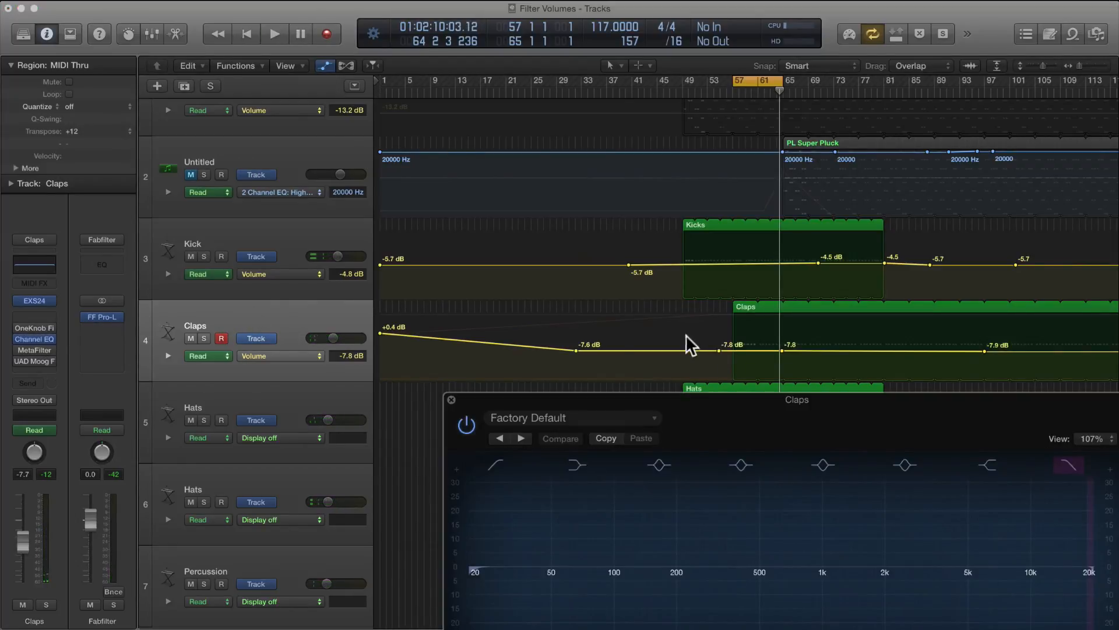
- In the Claps track's Channel EQ, turn off the high cut band, keep the low cut band on, and start playback
left_click_drag(704, 397, 622, 135)
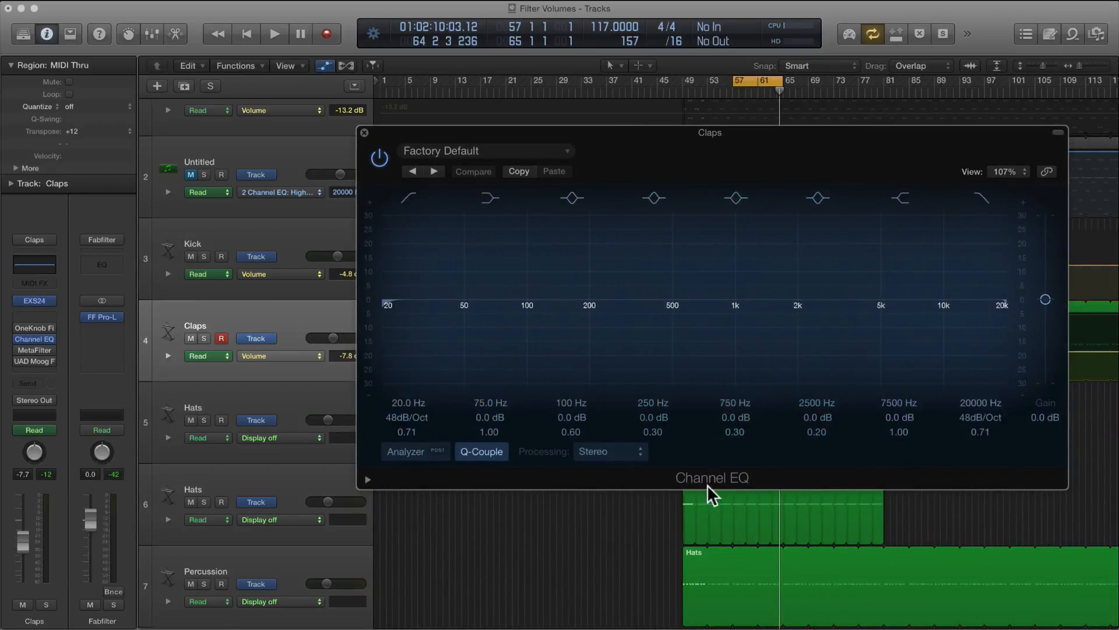
left_click(410, 197)
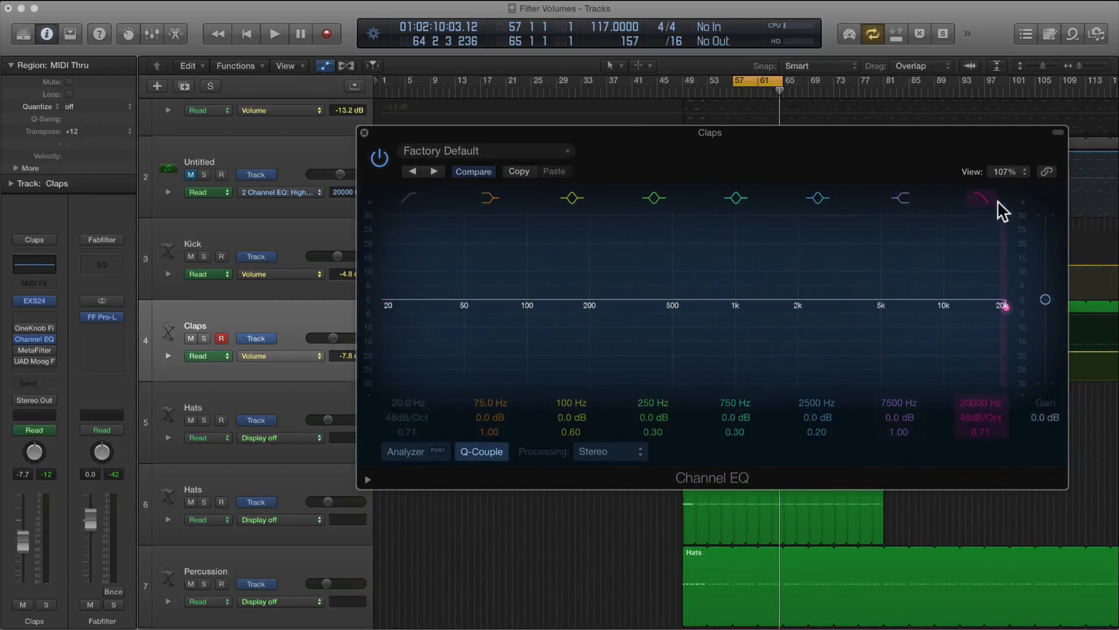
left_click(984, 198)
left_click(407, 199)
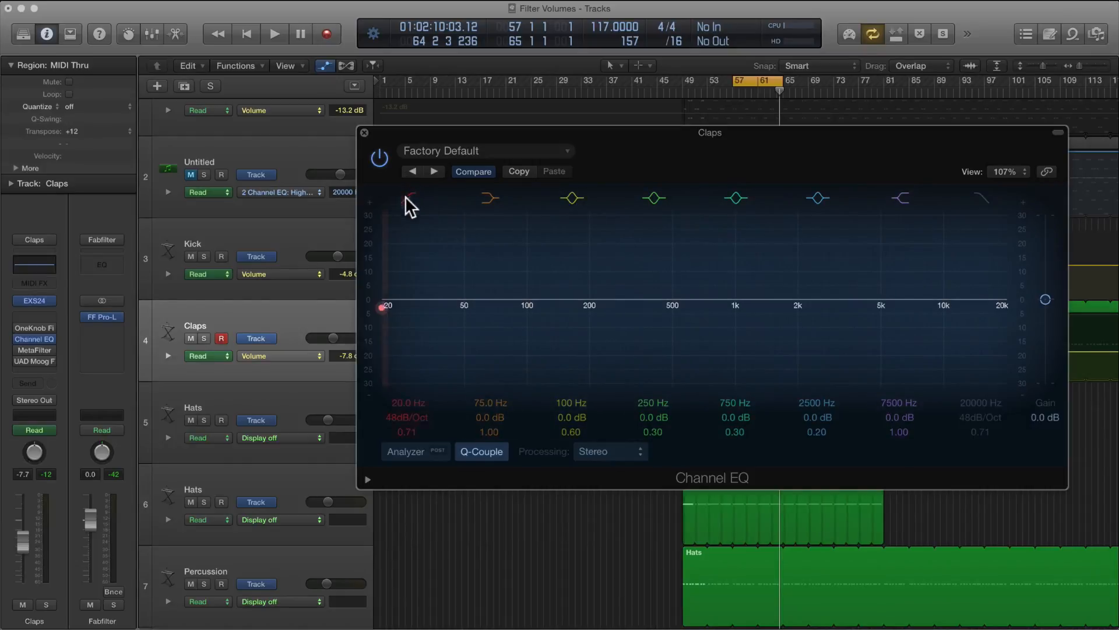
key("space")
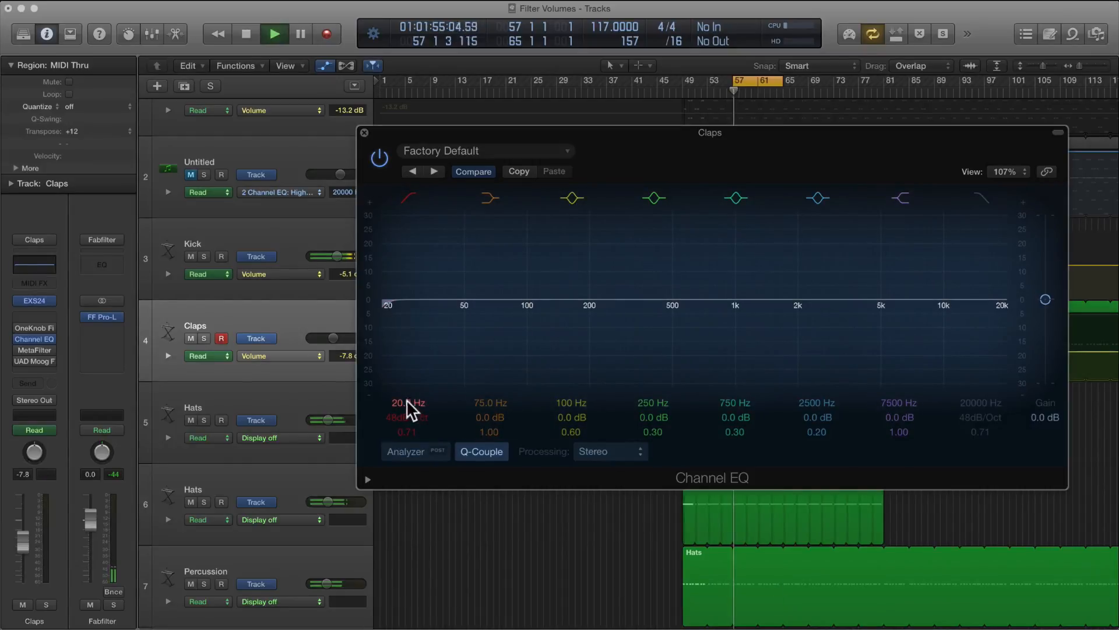
- Try raising the Claps Channel EQ's low cut frequency to 5000 Hz during playback, and close the EQ after stopping
left_click_drag(401, 407, 401, 333)
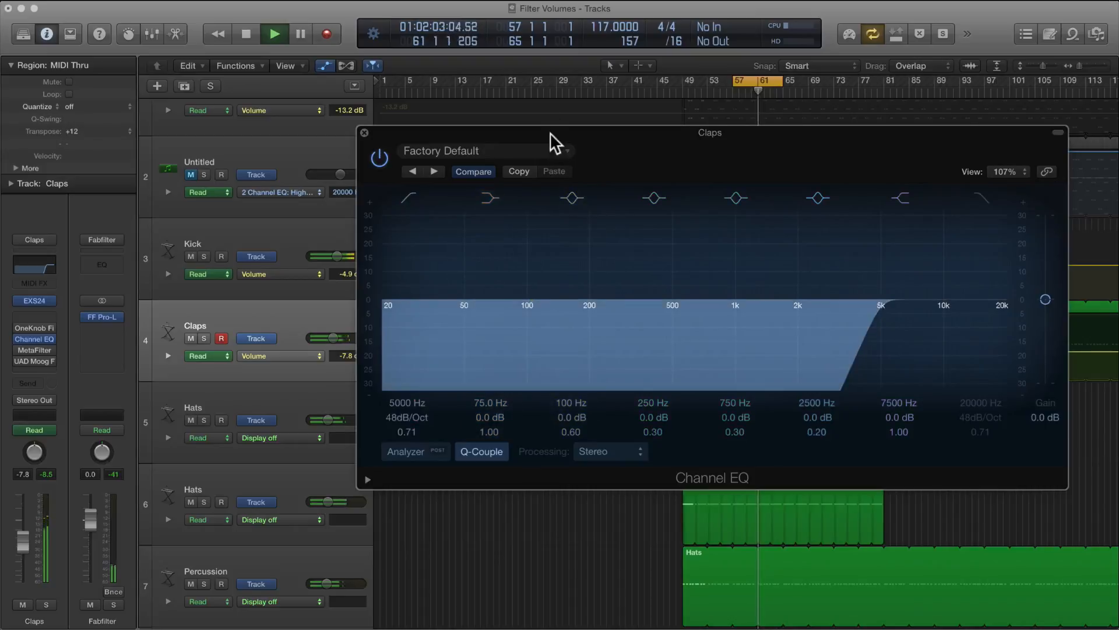
left_click_drag(550, 132, 570, 190)
key("space")
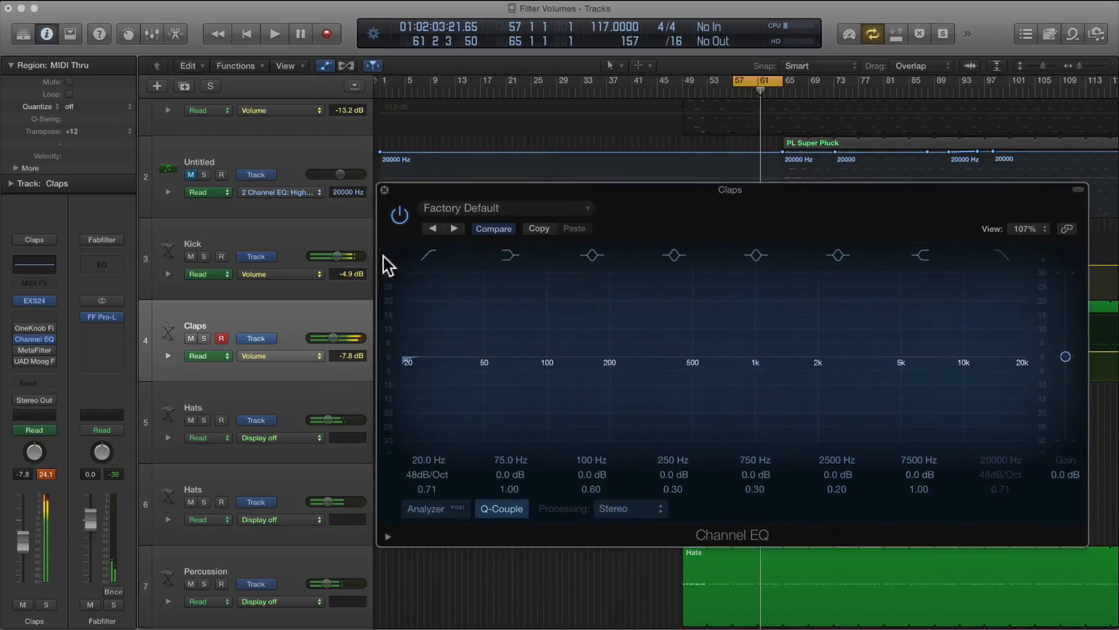
left_click(384, 189)
- Switch the Claps track's automation lane to Channel EQ: High Cut Frequency
left_click(315, 313)
key("super+Up")
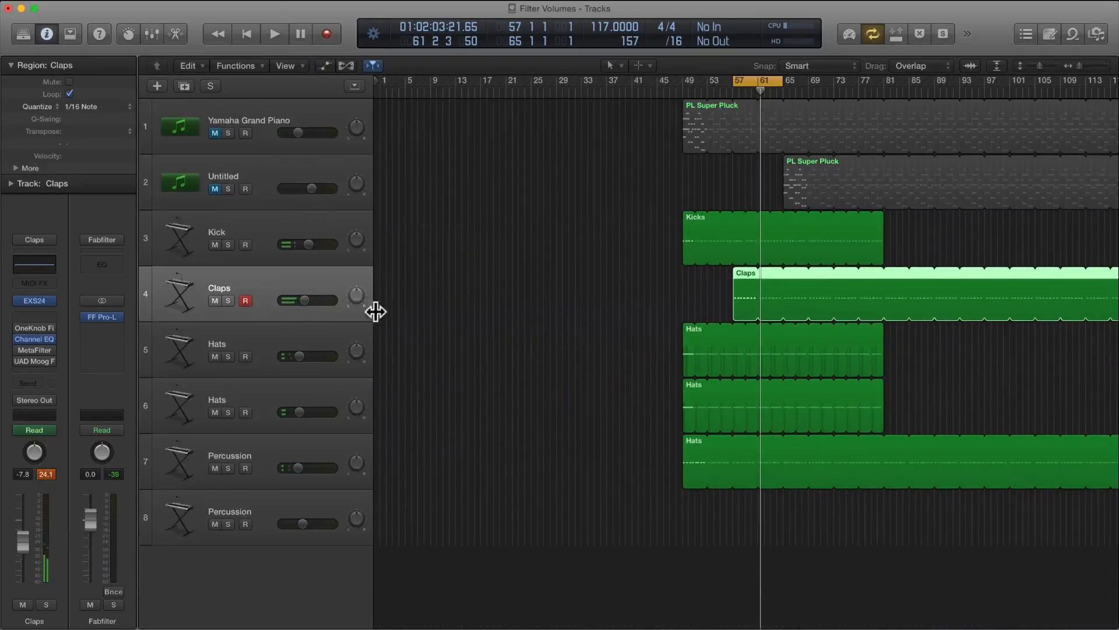
left_click(323, 322)
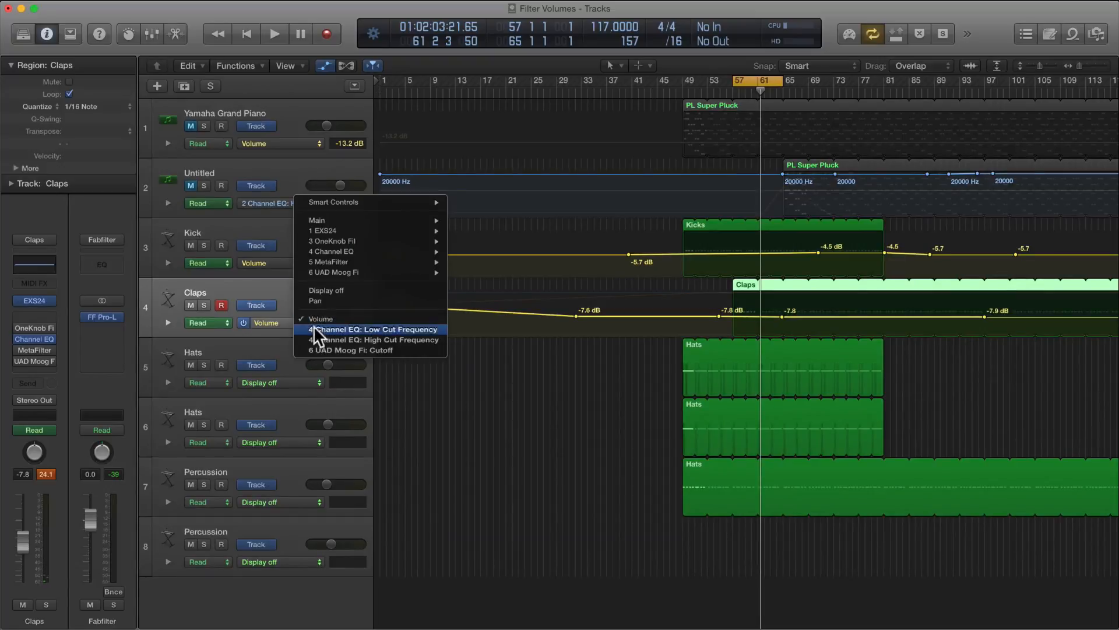
left_click(317, 329)
left_click(291, 324)
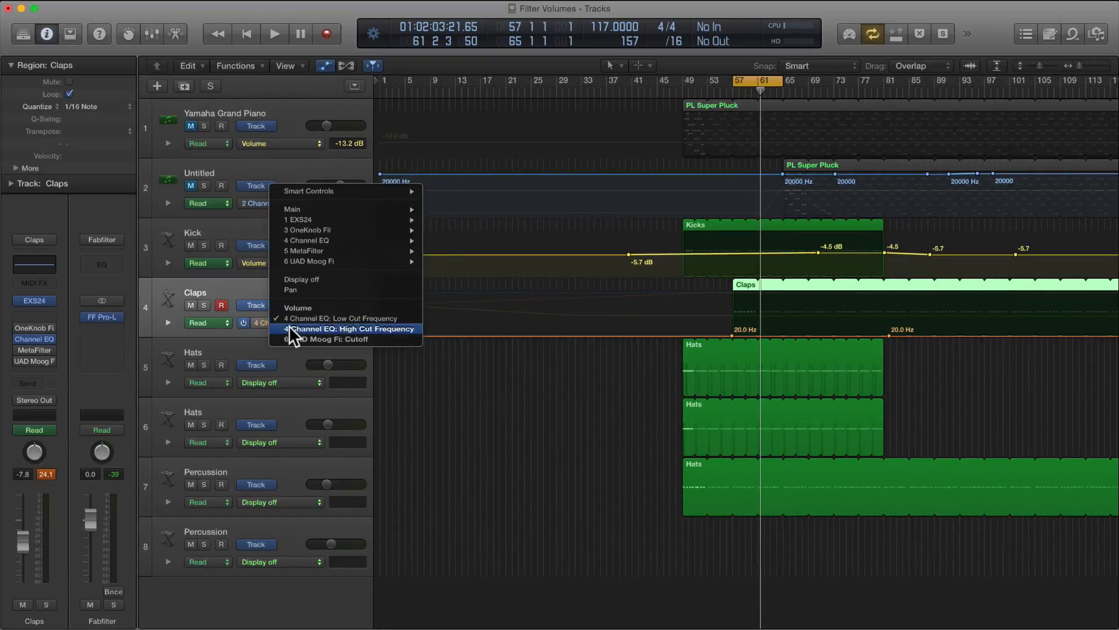
left_click(287, 336)
key("super+Down")
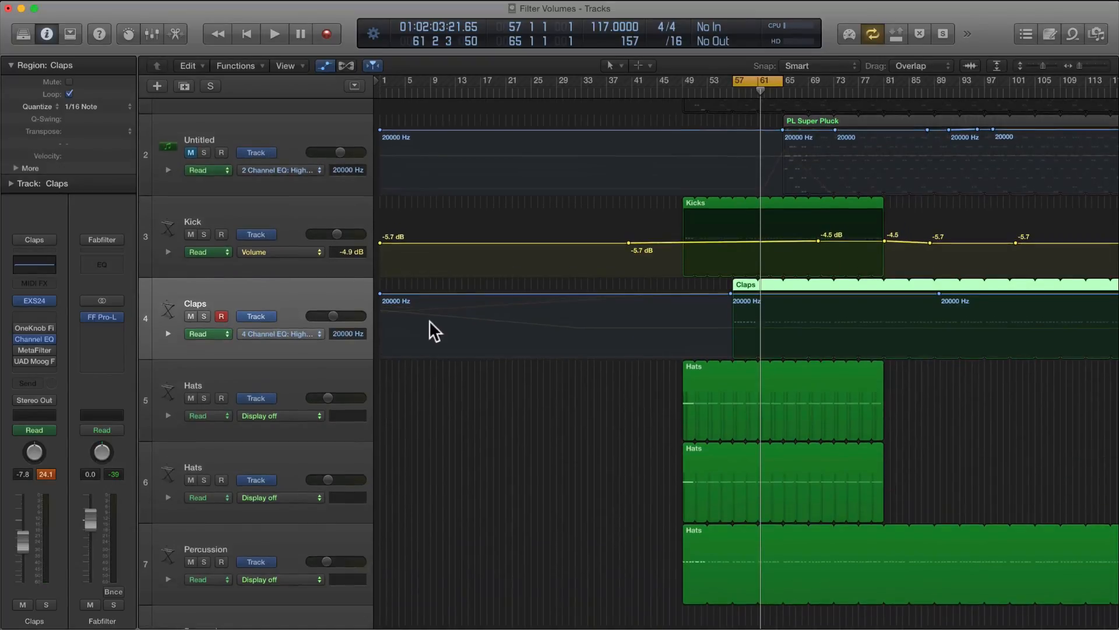
- With the Claps Channel EQ open during playback, lower the high cut automation to 580 Hz just before bar 65 and enable the high cut band
left_click(34, 339)
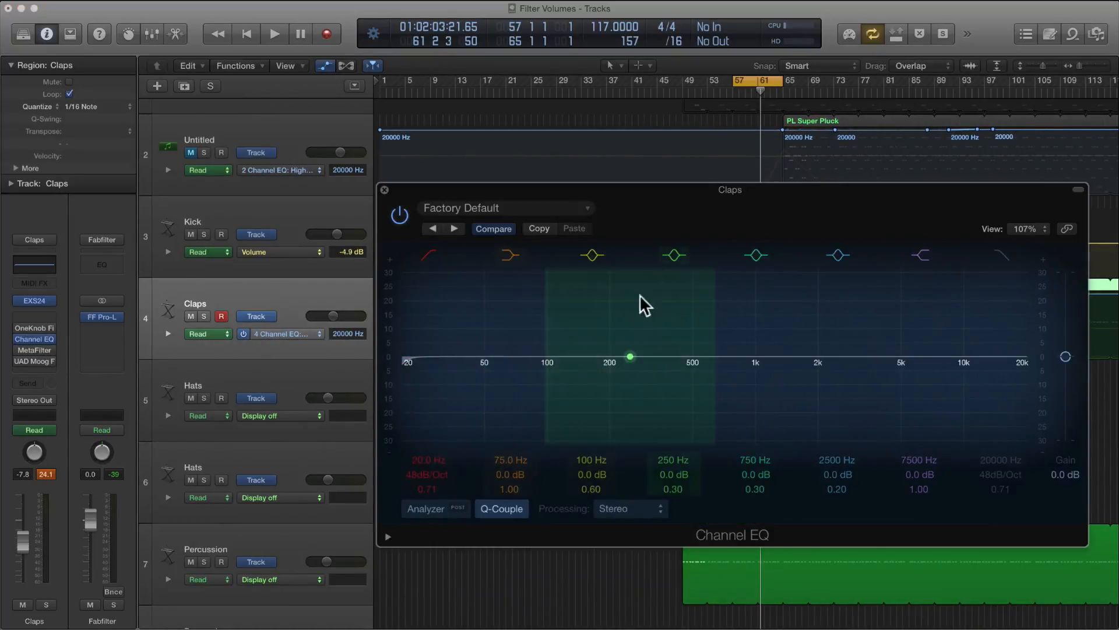
key("space")
left_click_drag(702, 187, 287, 108)
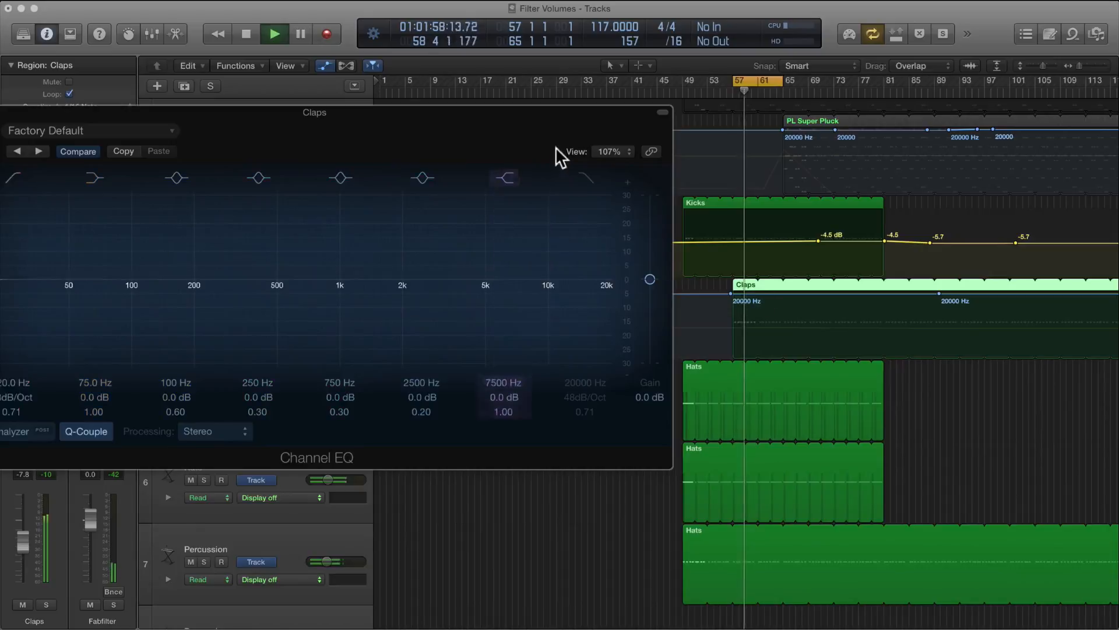
left_click(780, 294)
left_click_drag(779, 294, 780, 326)
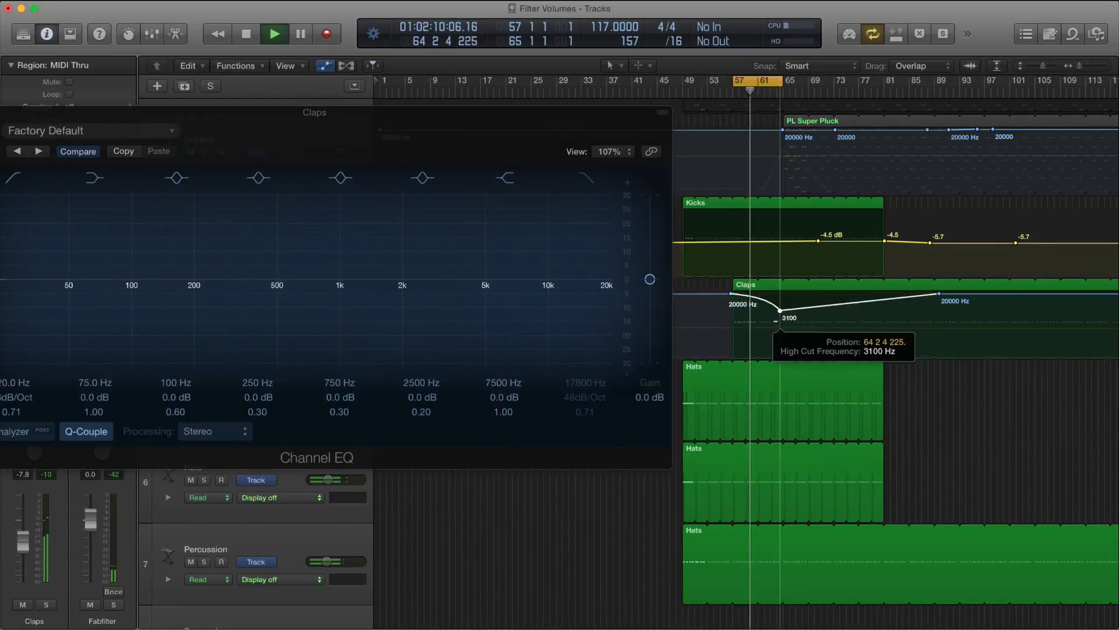
left_click(585, 179)
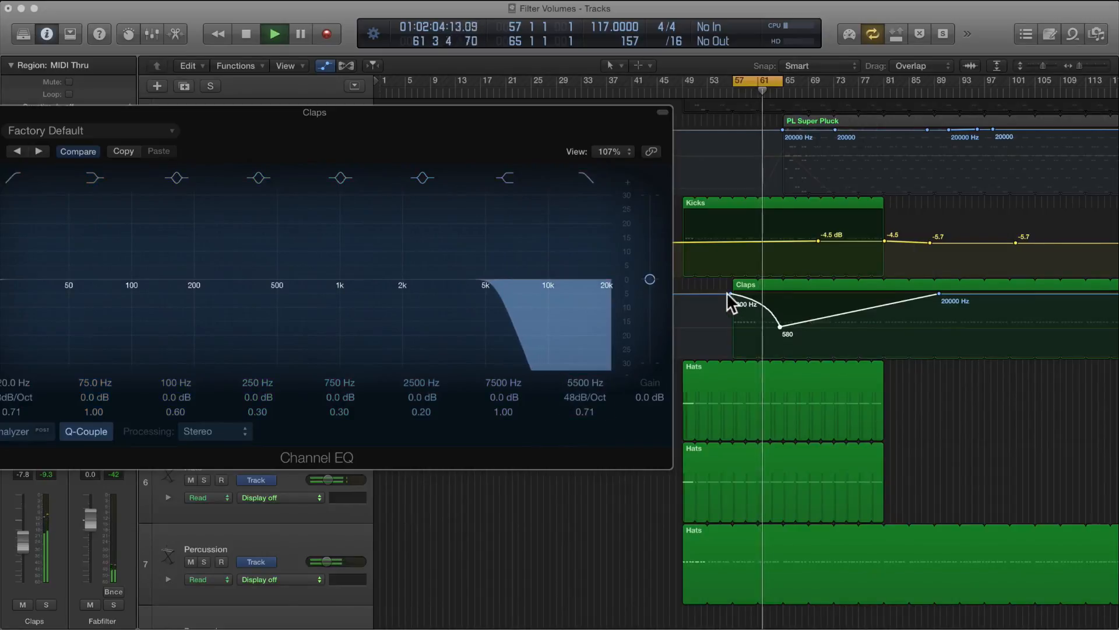
- Reshape the Claps high cut automation to rise from 780 Hz at bar 57 to 20000 Hz at bar 65, straightened with the Automation Curve Tool
left_click_drag(729, 294, 780, 294)
left_click_drag(721, 349, 724, 323)
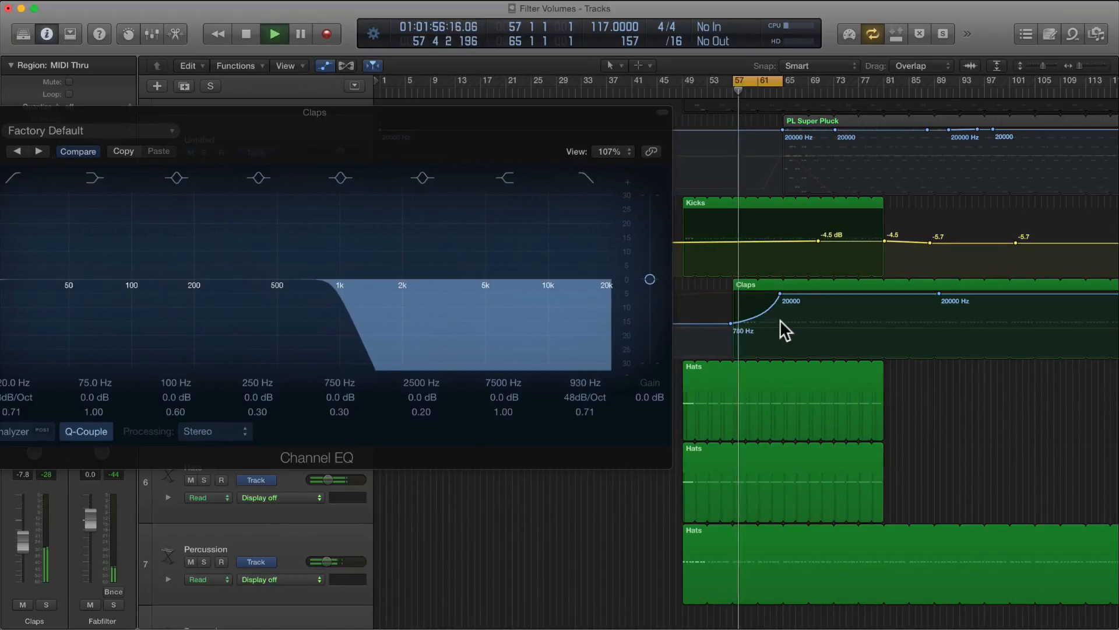
key("t")
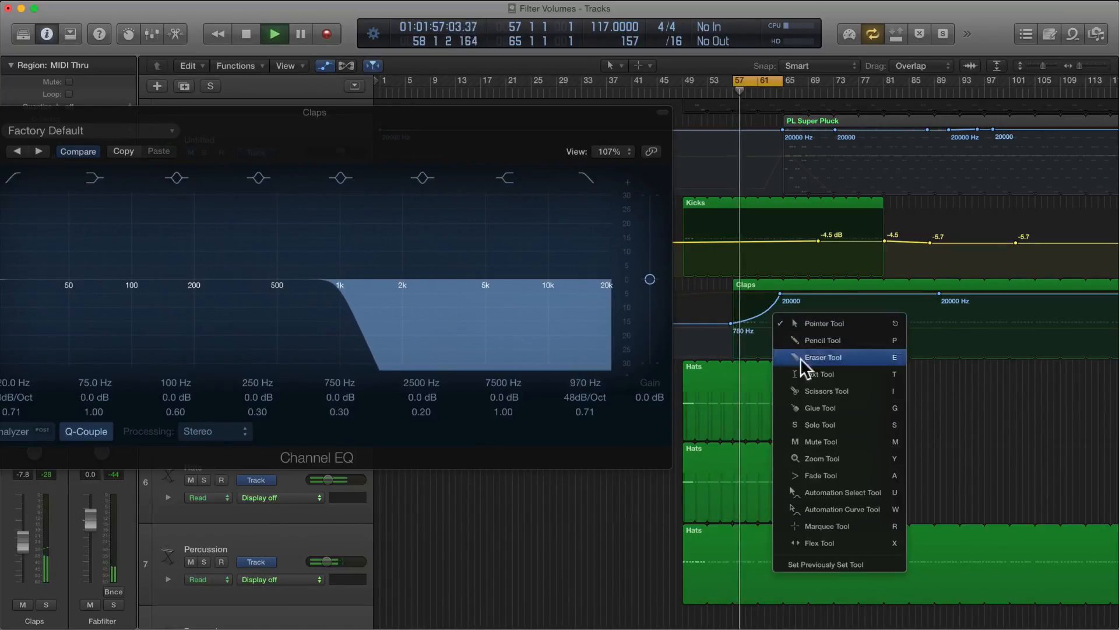
left_click(831, 510)
left_click_drag(750, 320, 764, 322)
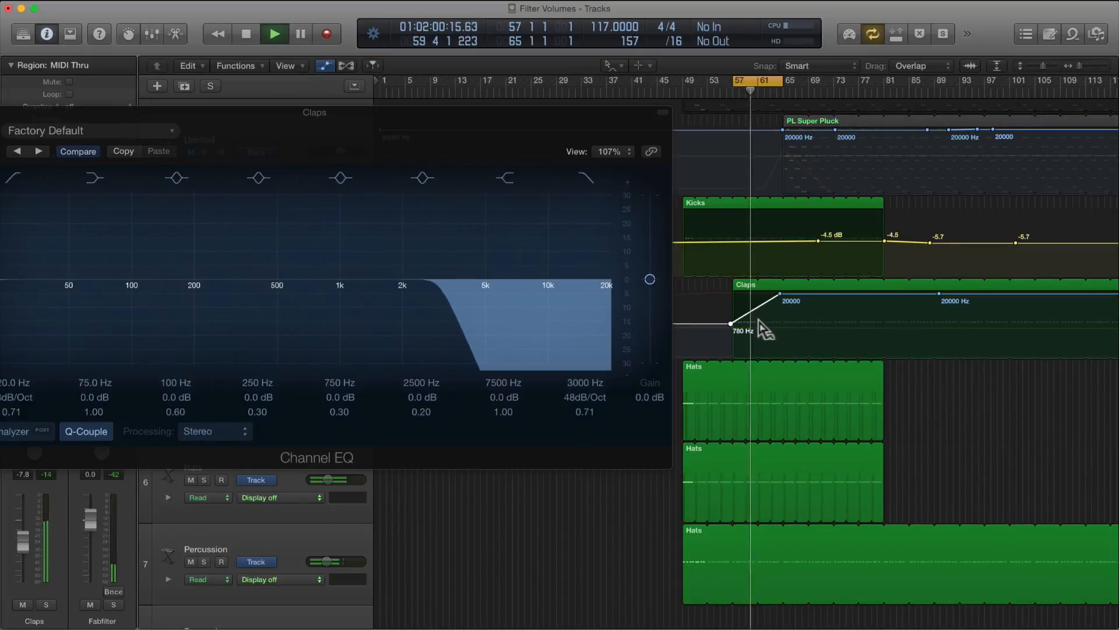
key("t")
key("t")
- Play the section to check the high cut sweep on the Claps track, and close the Channel EQ after stopping
key("space")
key("space")
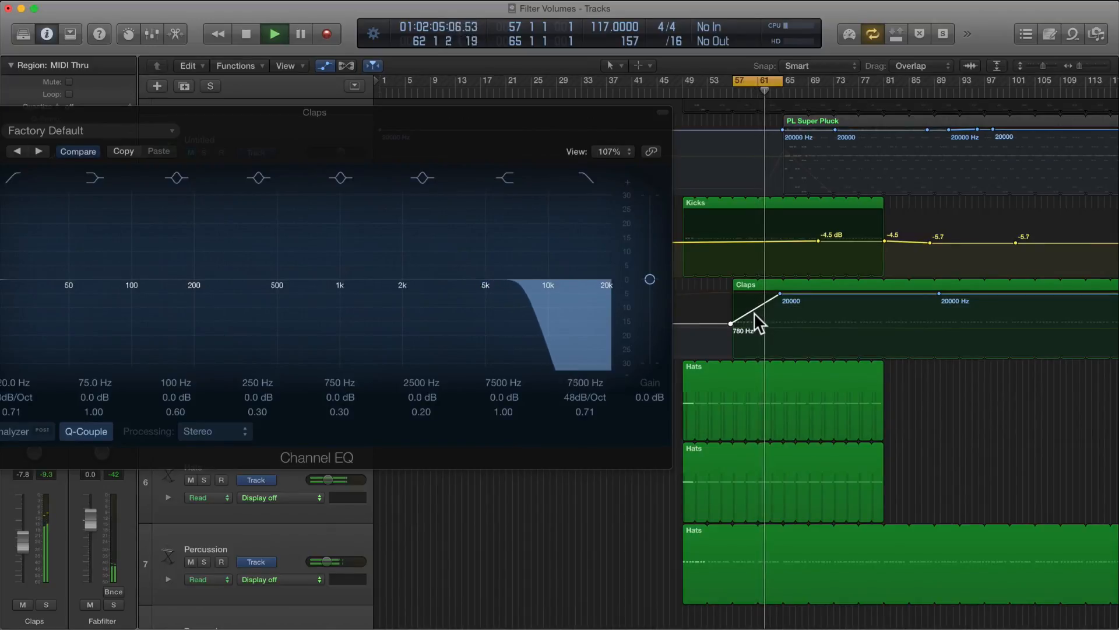
key("space")
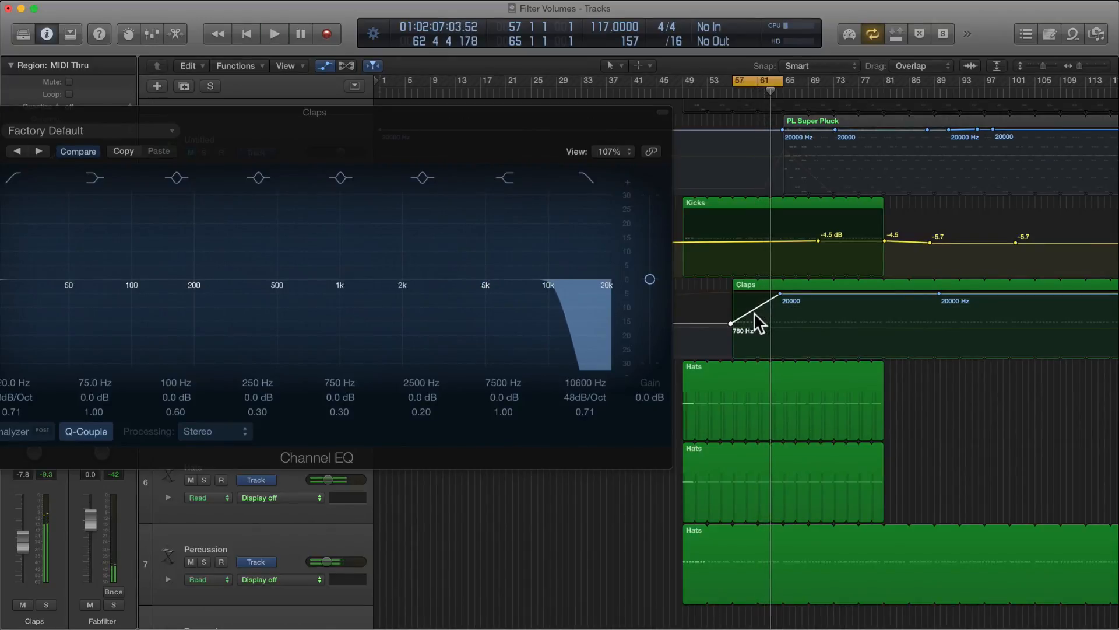
left_click_drag(452, 114, 632, 117)
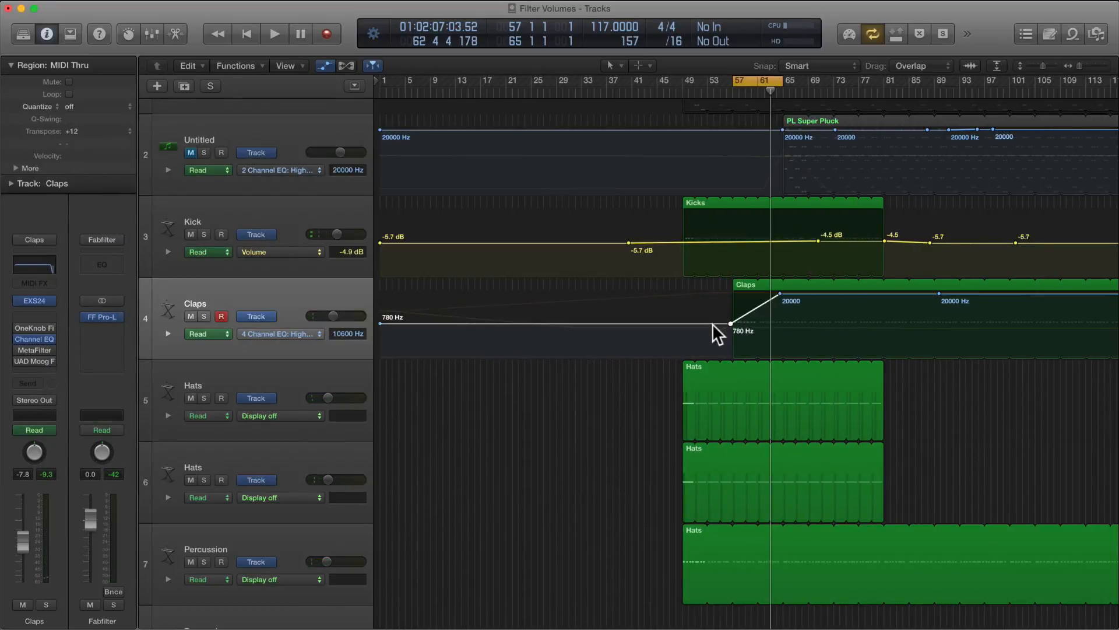
- Return the Claps high cut automation before bar 57 to 20000 Hz and check it in the Channel EQ during playback
left_click_drag(712, 323, 710, 265)
key("space")
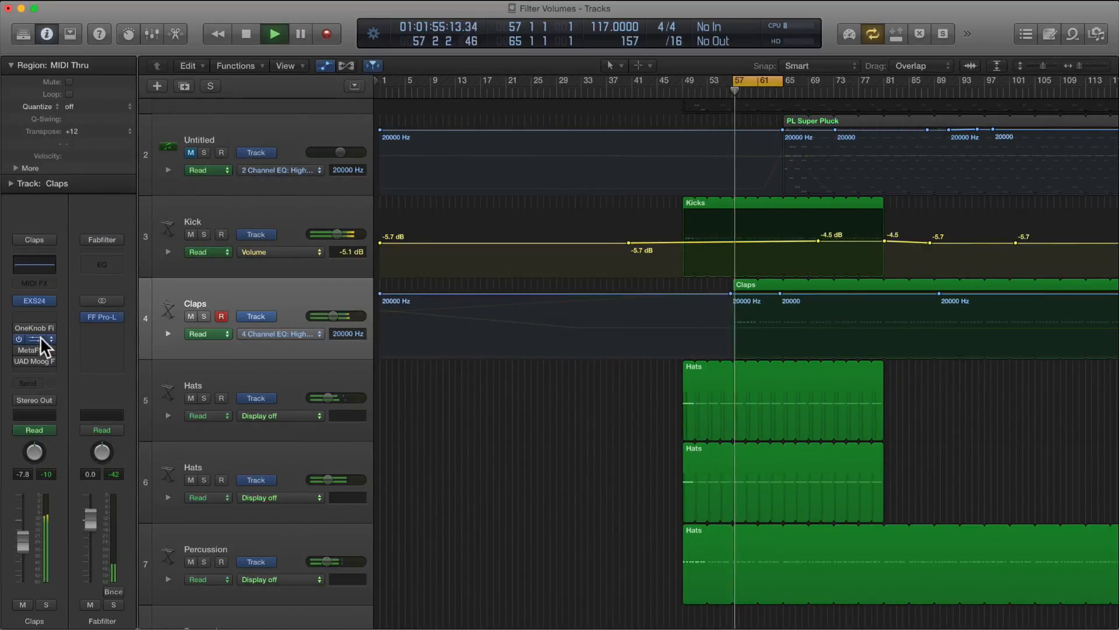
left_click(36, 339)
left_click_drag(510, 116, 657, 118)
key("space")
left_click(294, 120)
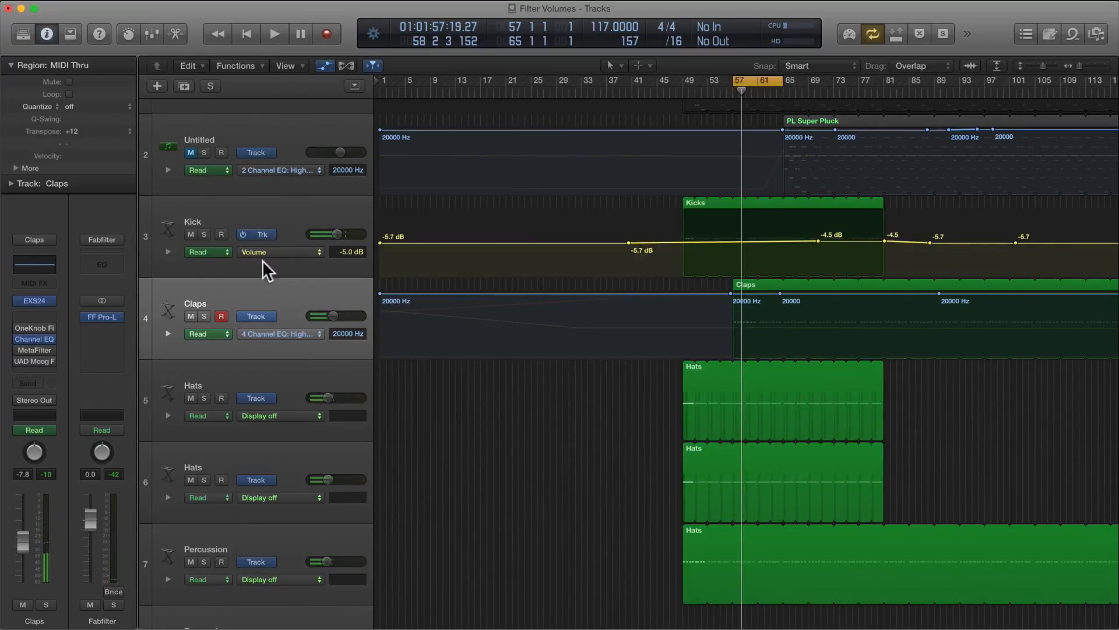
- Switch the Claps automation lane to Channel EQ: Low Cut Frequency and open the Channel EQ clear of the Claps region
left_click(285, 335)
left_click(287, 318)
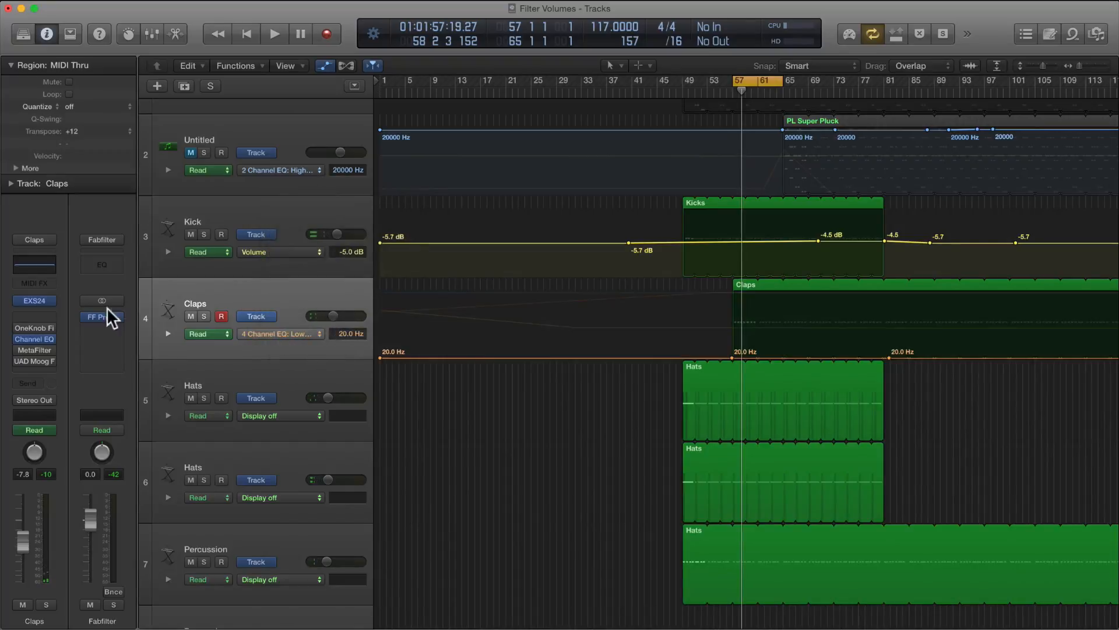
left_click(39, 339)
key("space")
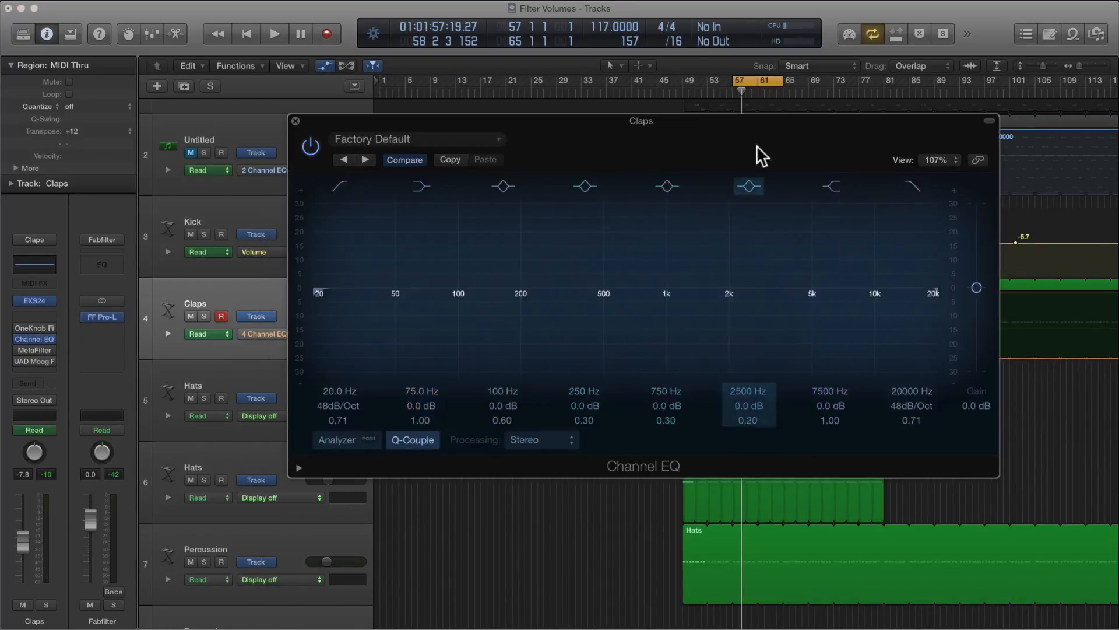
left_click_drag(757, 145, 505, 124)
left_click_drag(683, 138, 623, 119)
- Draw low cut automation on the Claps track falling from 20000 Hz at bar 57 to 33.5 Hz near bar 65 during playback
left_click_drag(790, 354, 794, 298)
key("space")
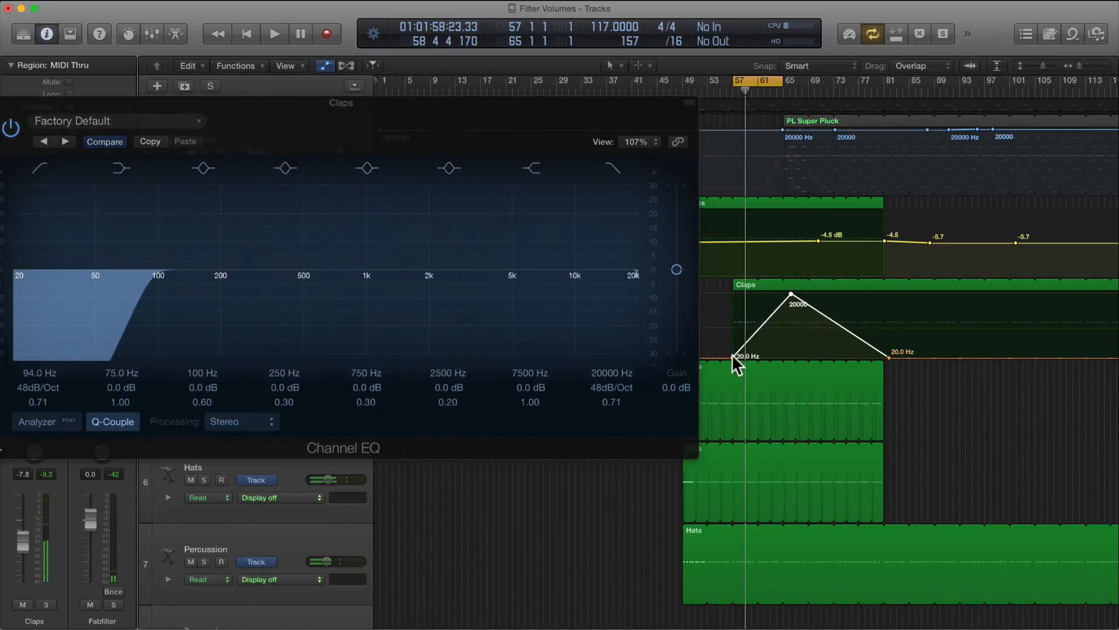
left_click_drag(732, 354, 793, 394)
key("space")
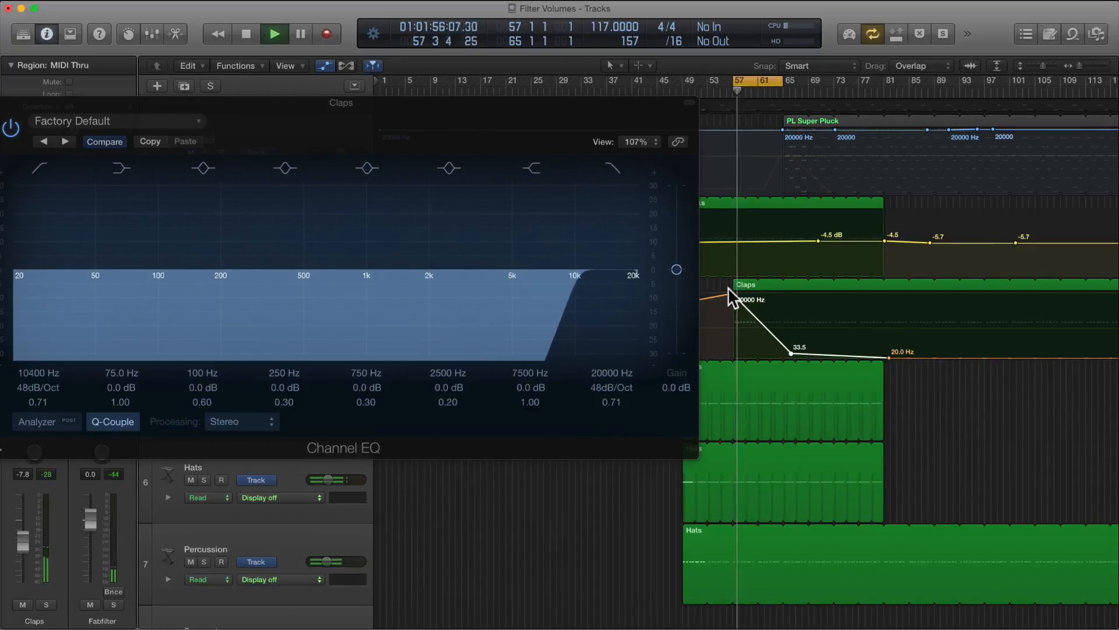
- Adjust the Claps low cut sweep to fall from 8500 Hz at bar 57 to 20 Hz at bar 65, and stop playback
mouse_move(732, 293)
left_mouse_down()
mouse_move(732, 314)
mouse_move(736, 299)
left_mouse_up()
left_click_drag(855, 342, 784, 357)
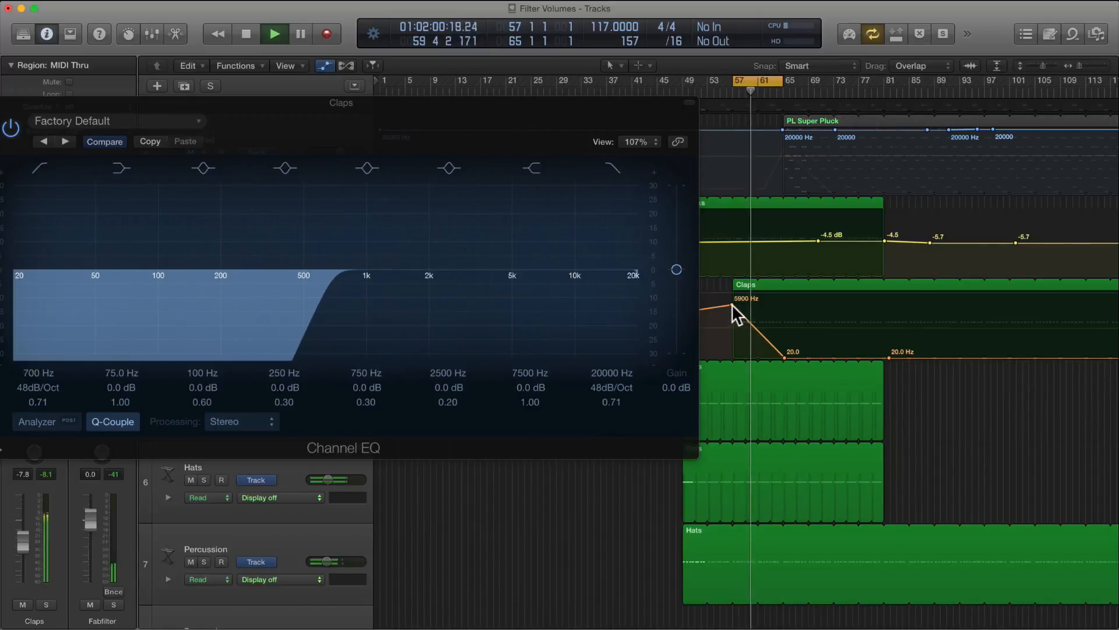
left_click_drag(732, 304, 733, 301)
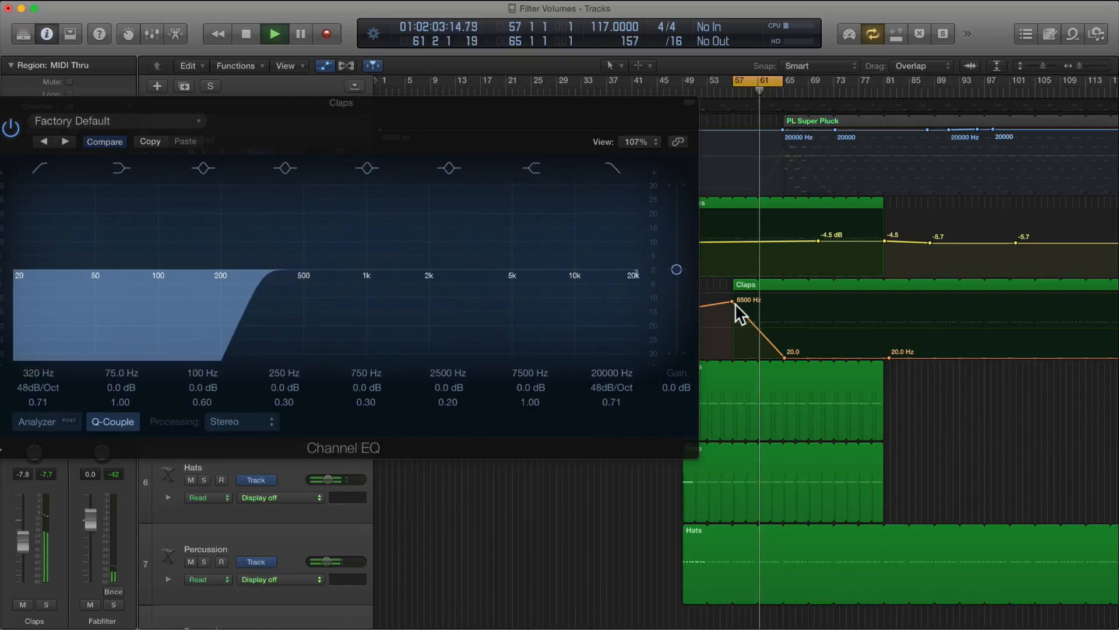
key("space")
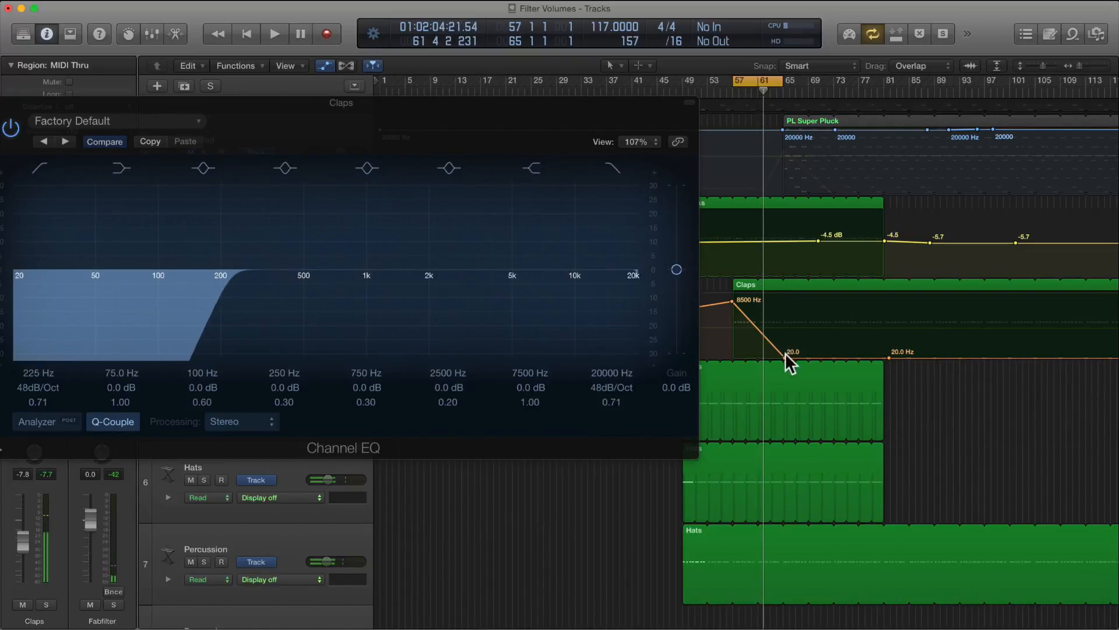
- Close the Channel EQ, show the Claps high cut frequency automation, and lower its point at bar 57 to 47 Hz
left_click_drag(452, 117, 357, 218)
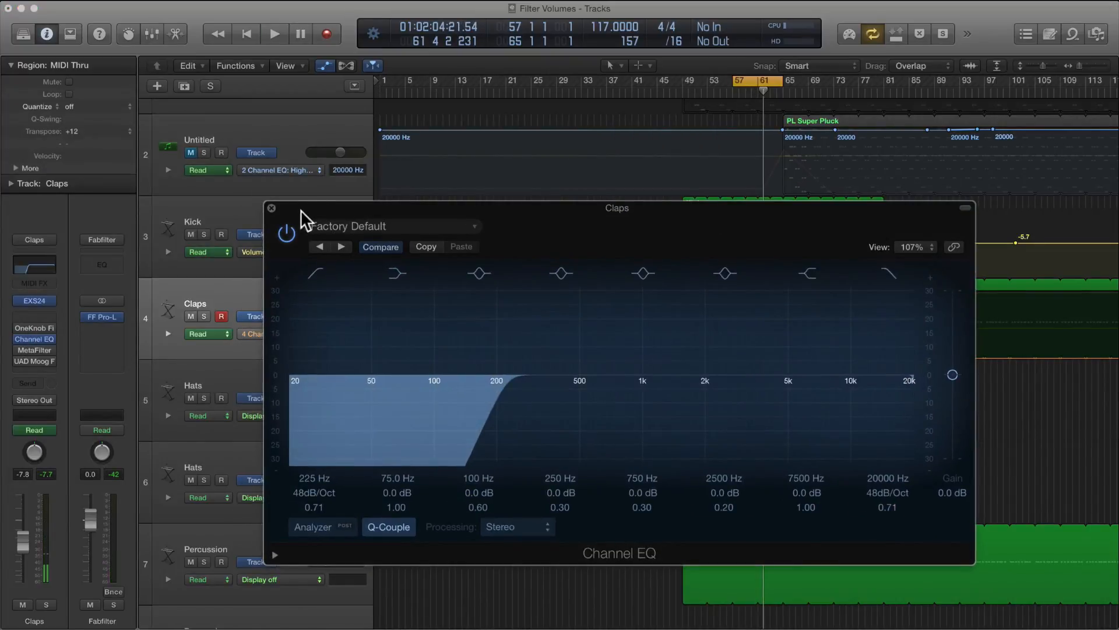
left_click(271, 207)
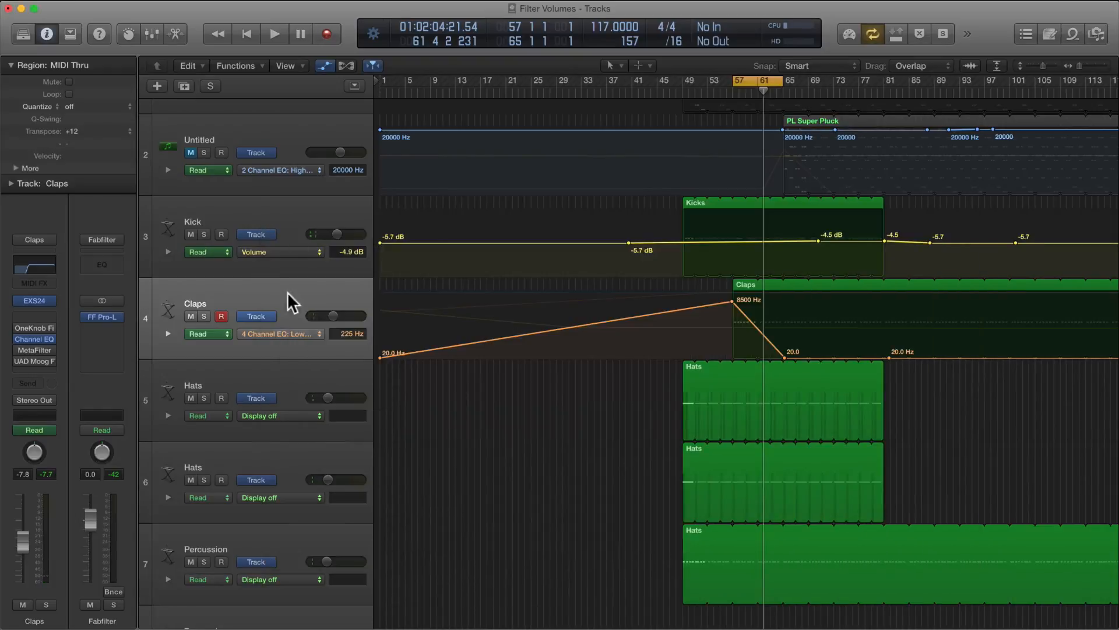
left_click(286, 333)
left_click(315, 337)
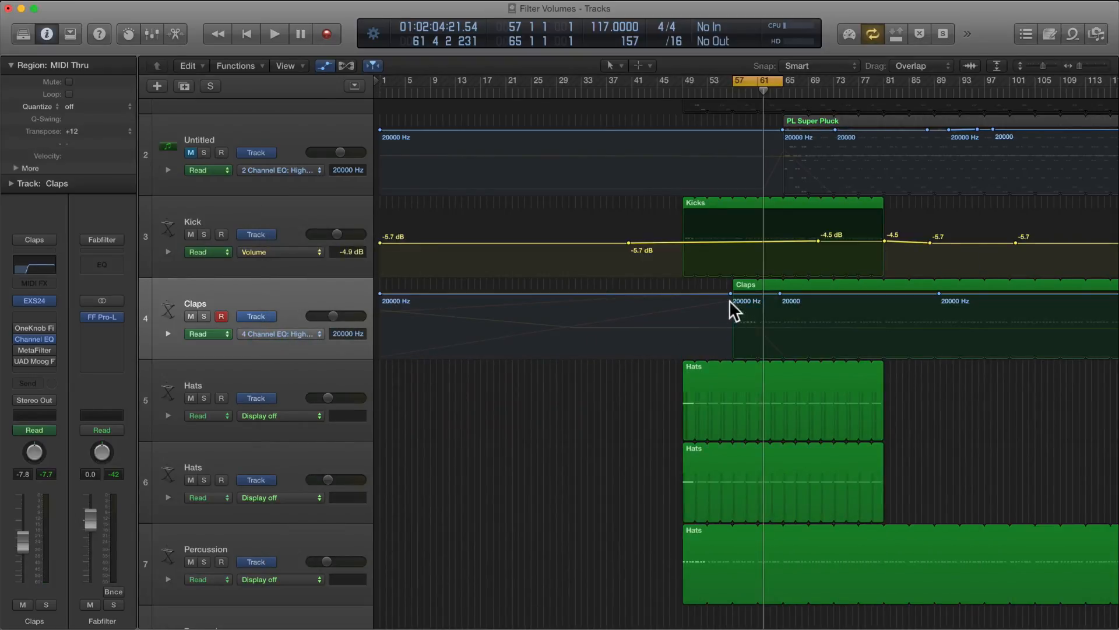
left_click_drag(729, 293, 731, 350)
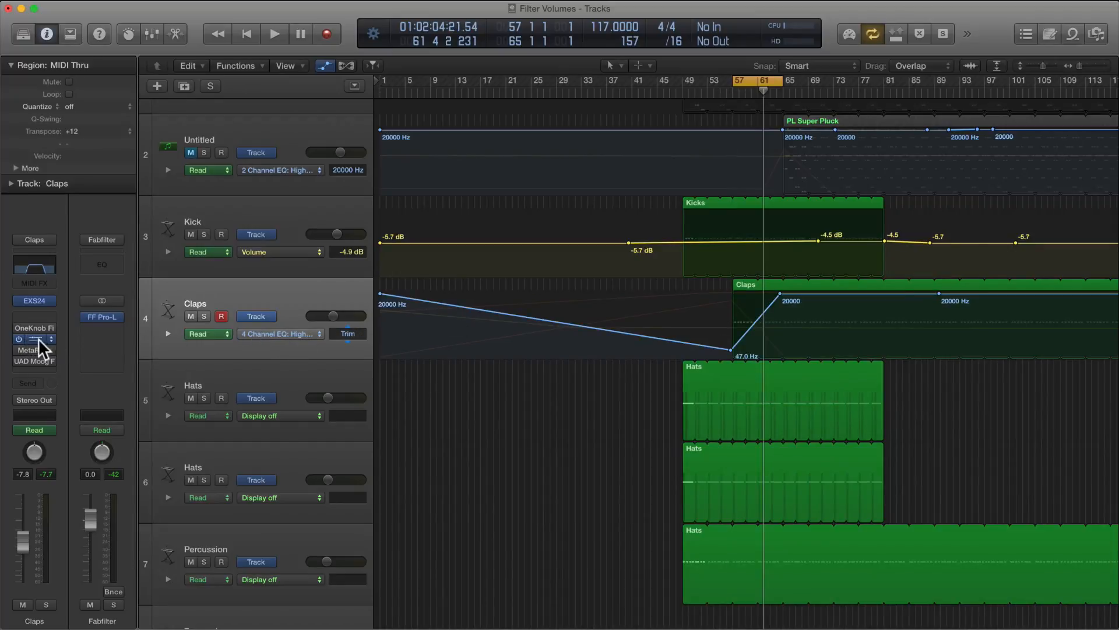
- Open the Claps Channel EQ and watch the low cut and high cut sweeps together during playback
left_click(40, 344)
left_click_drag(689, 209, 655, 176)
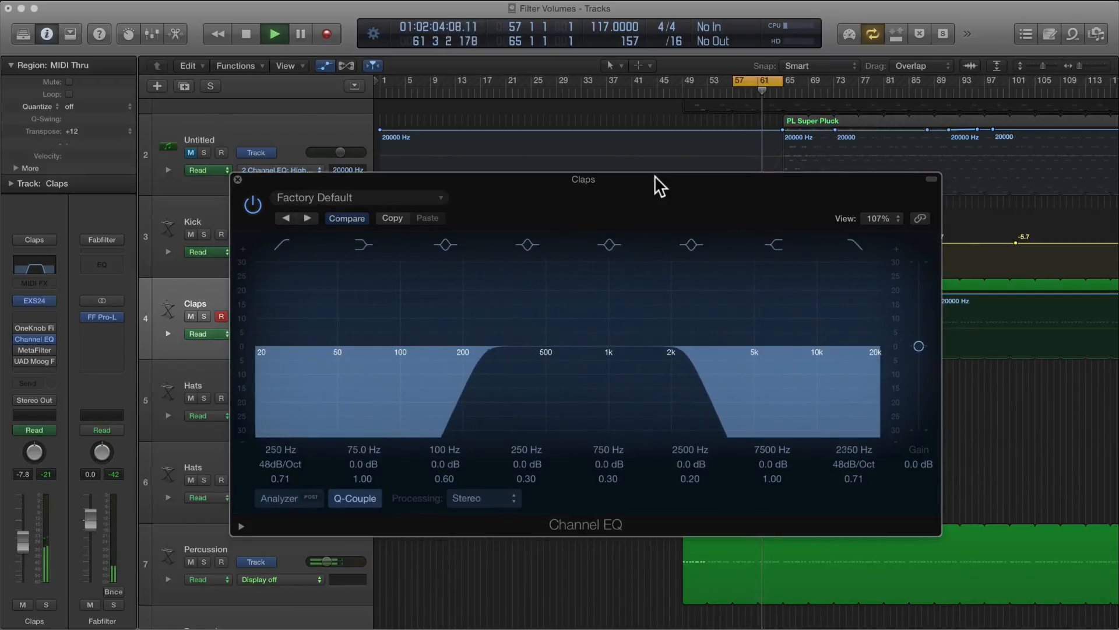
left_click_drag(655, 176, 749, 190)
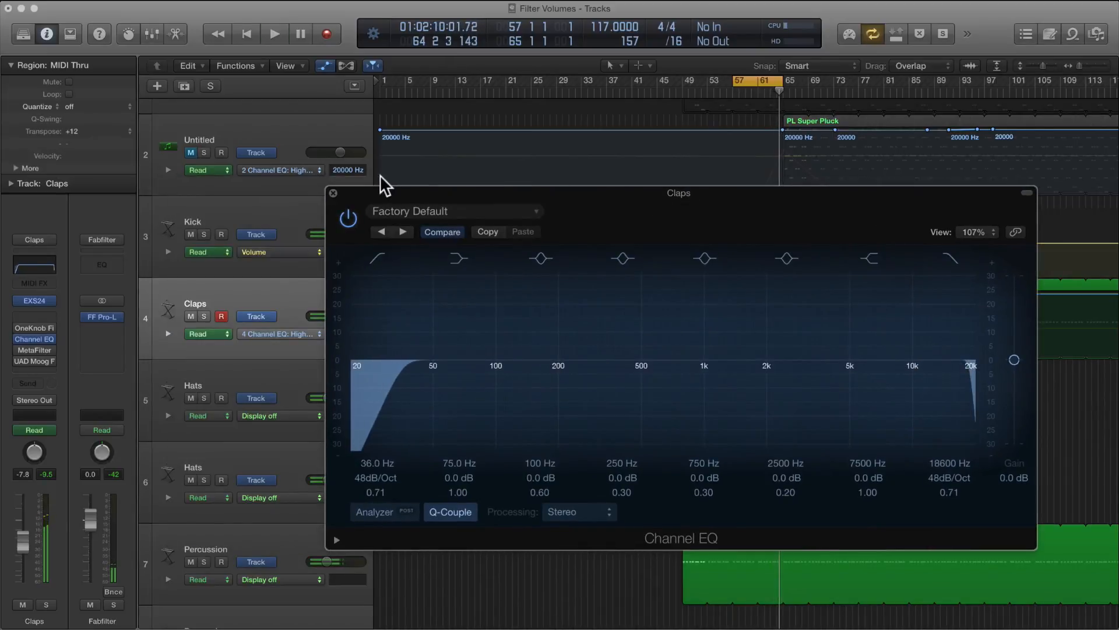
- Shift the cycle range to start at bar 60, play the transition, and close the Channel EQ
left_click_drag(731, 74, 752, 86)
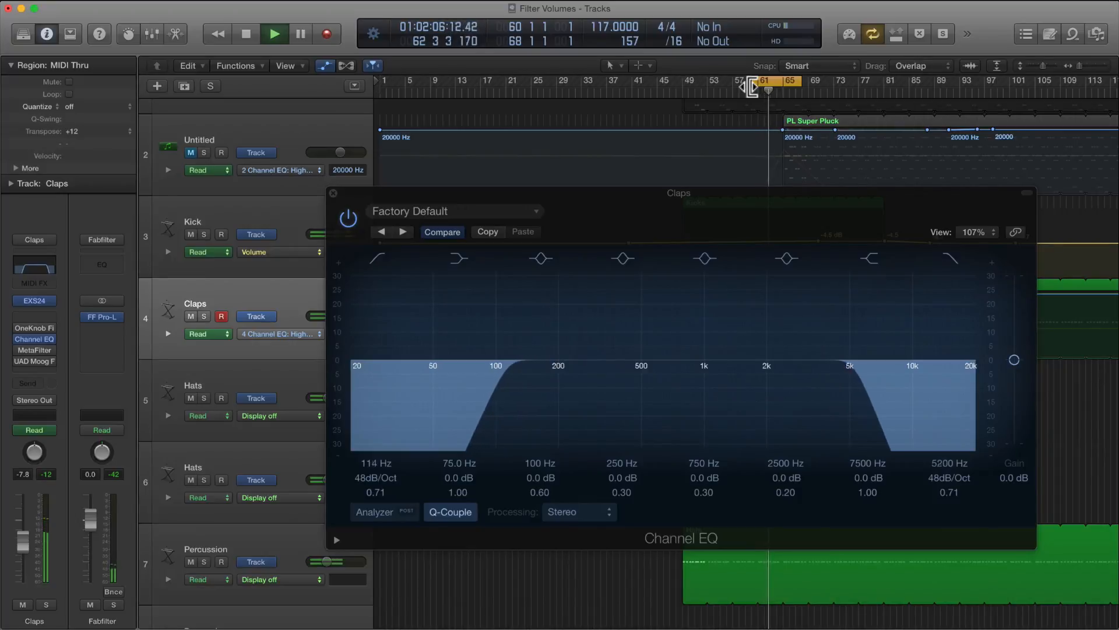
key("space")
left_click(332, 193)
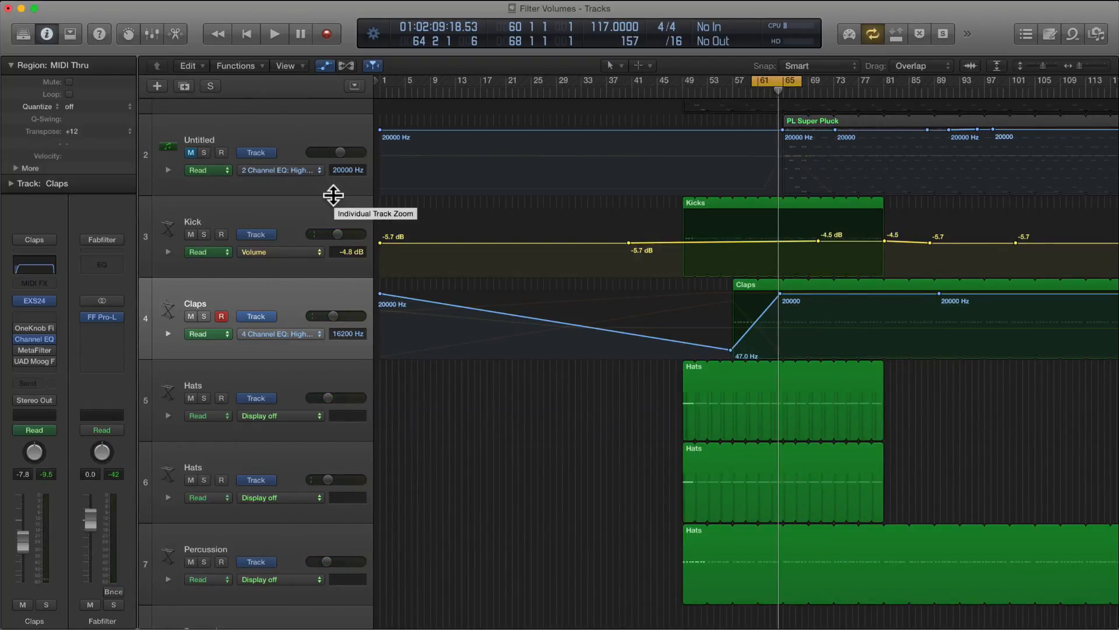
- Switch the Claps track's automation lane back to Volume
left_click(290, 333)
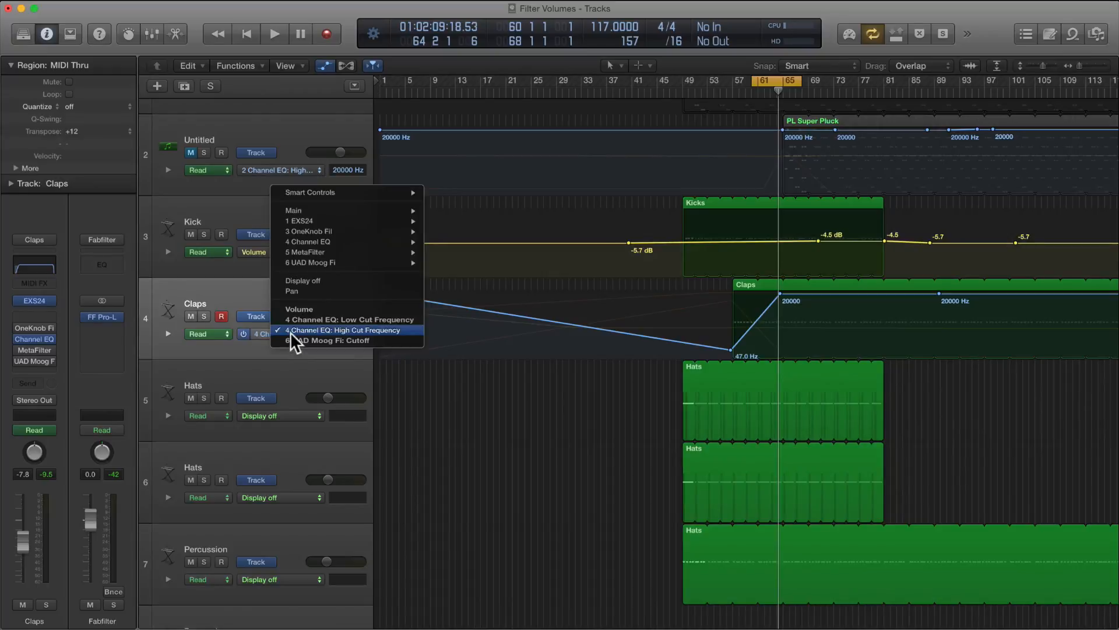
left_click(291, 310)
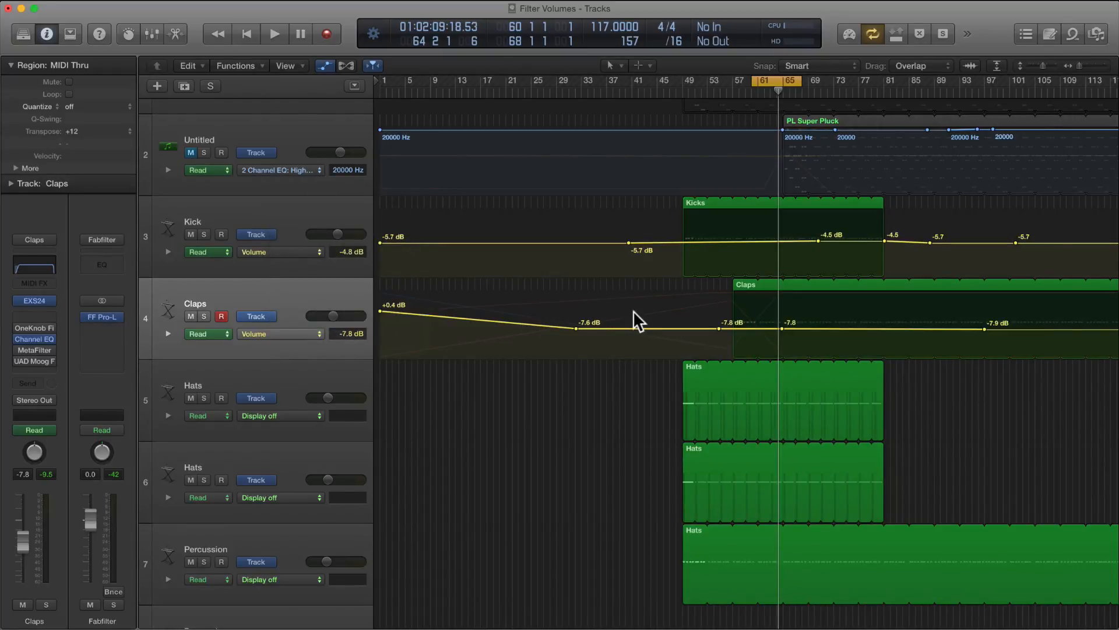
- Try pulling down the Claps volume automation with added points near bar 56, where the region starts, during playback
key("space")
left_click(726, 329)
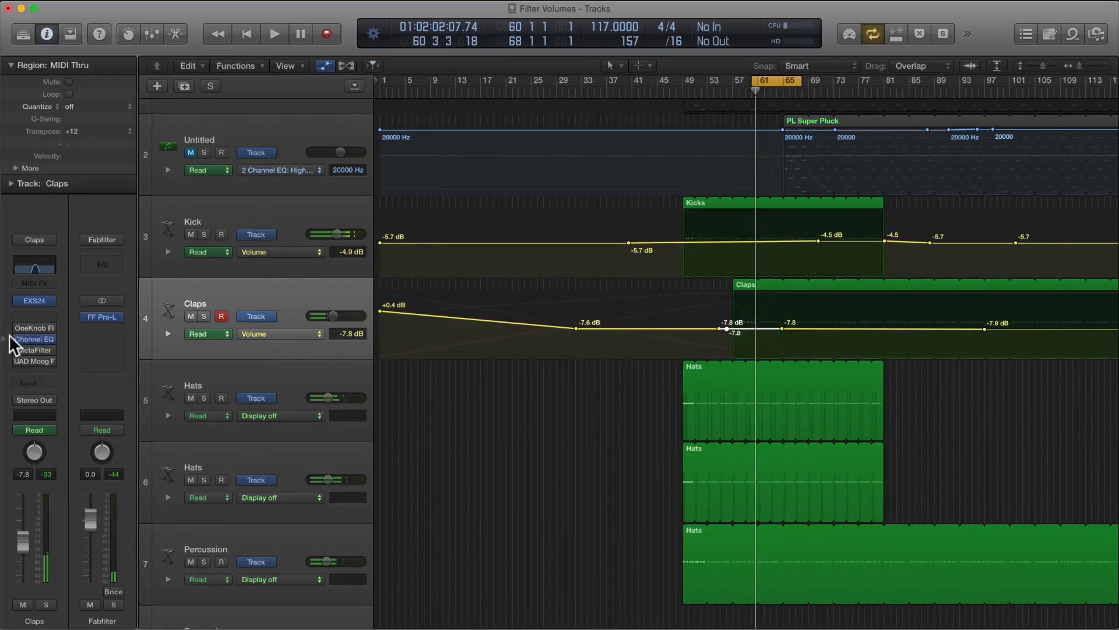
left_click(731, 329)
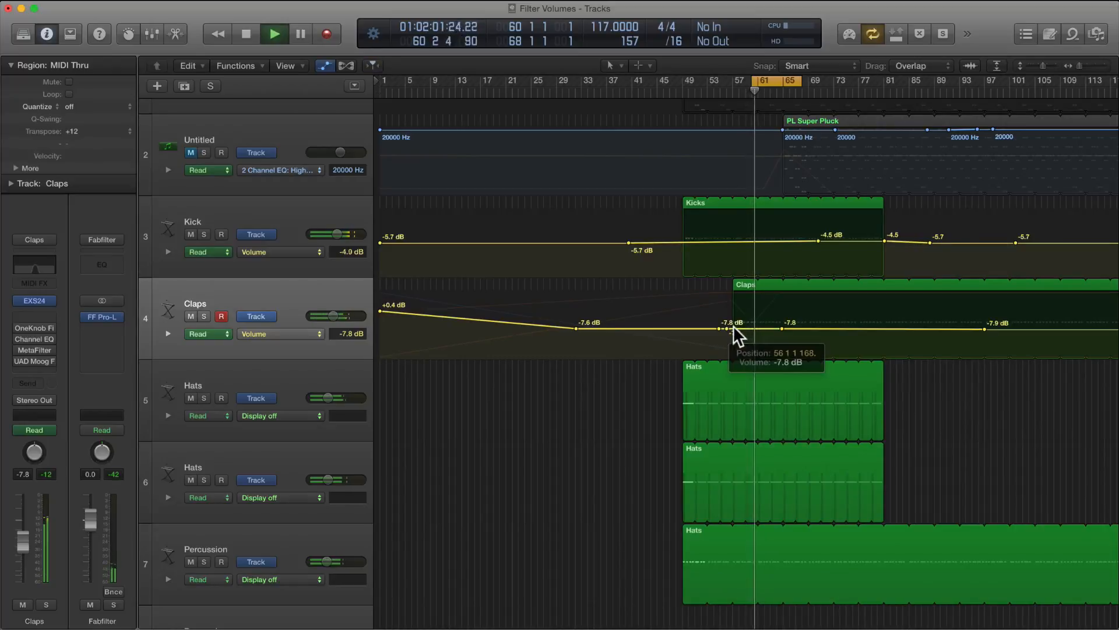
left_click_drag(732, 328, 731, 370)
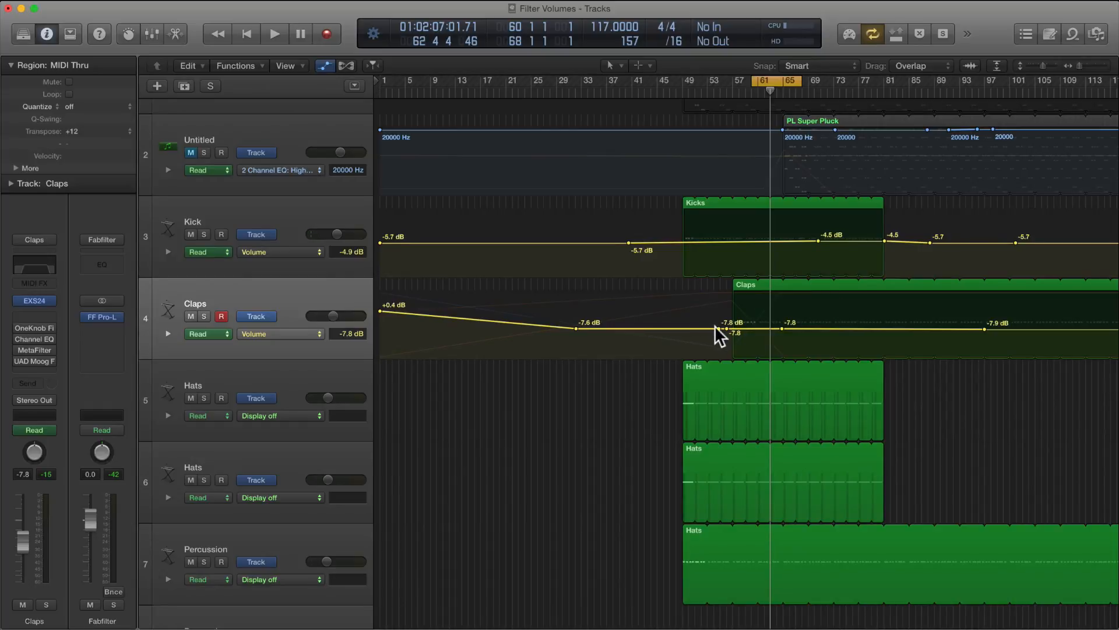
- Flatten the Claps volume automation line and remove all its points so the track fader controls the level
left_click_drag(723, 328, 1050, 328)
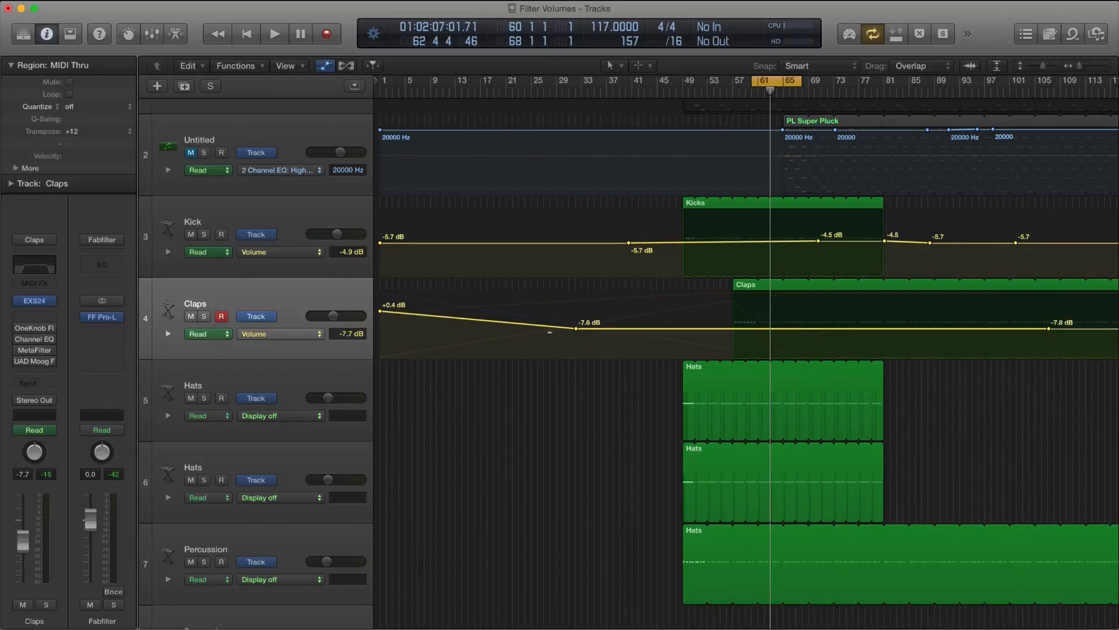
left_click_drag(550, 332, 379, 332)
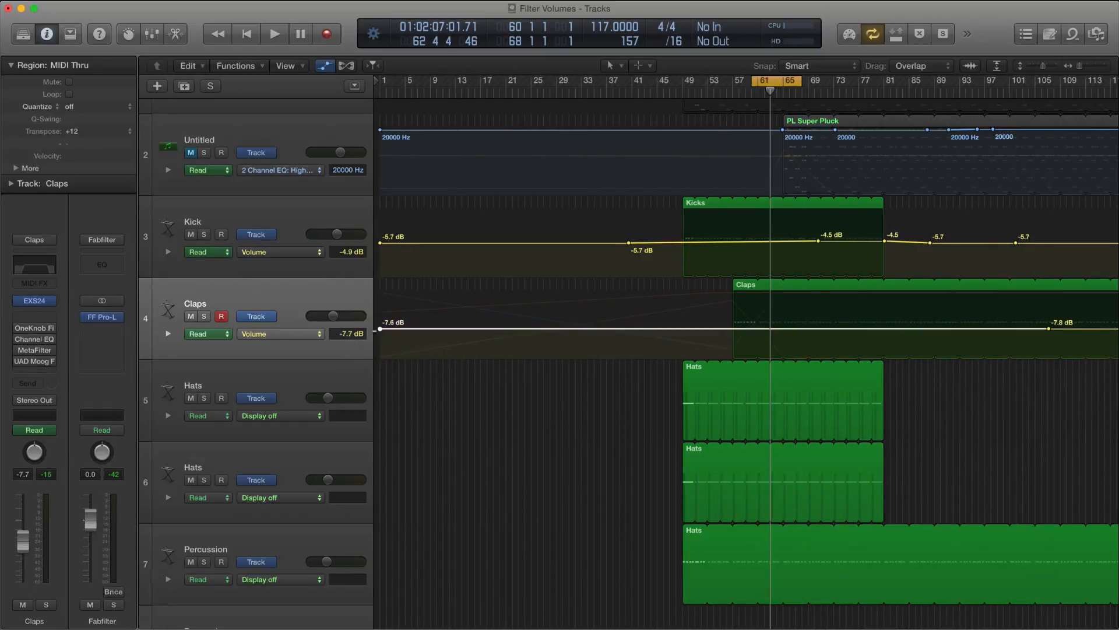
left_click(1049, 329)
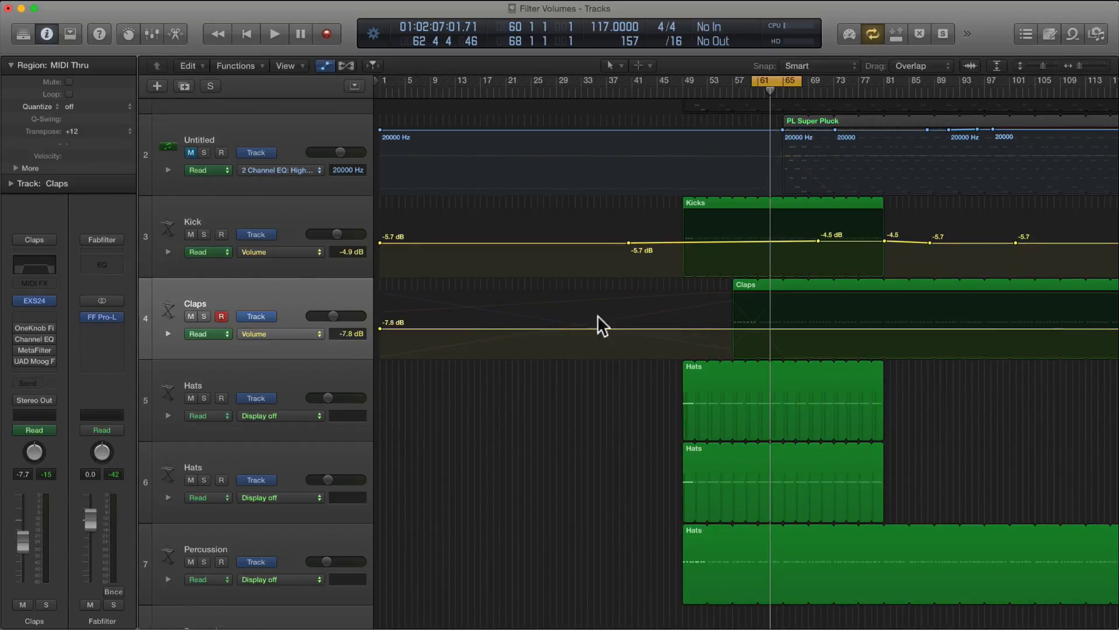
left_click(380, 328)
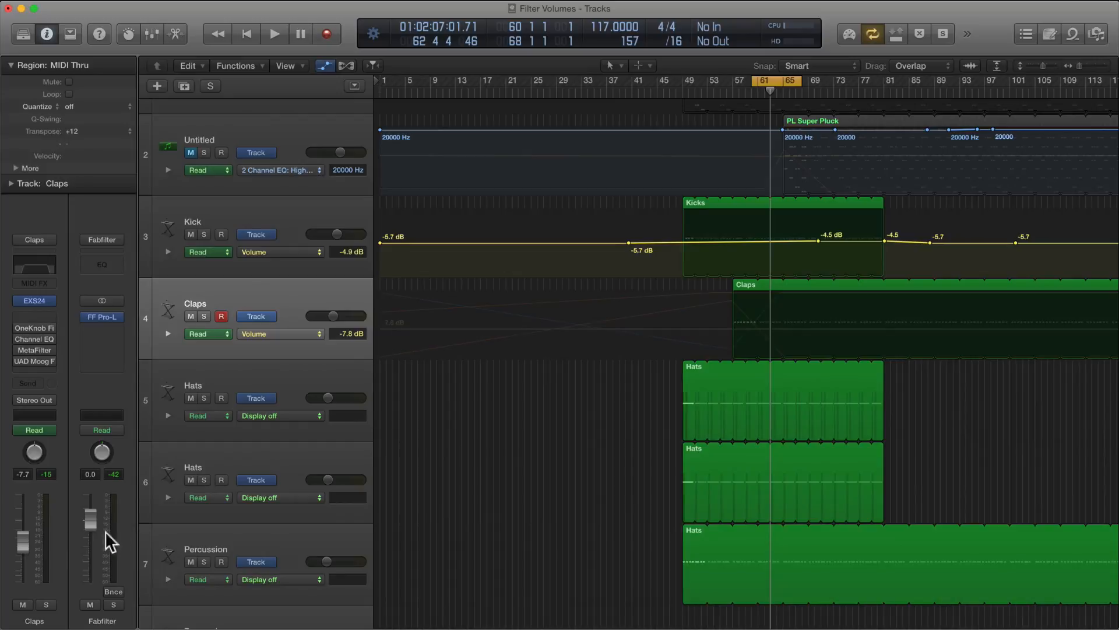
- Set the Claps track's volume fader to -3.5 dB while auditioning the cycled section
key("space")
mouse_move(25, 548)
left_mouse_down()
mouse_move(23, 520)
mouse_move(23, 557)
mouse_move(23, 533)
left_mouse_up()
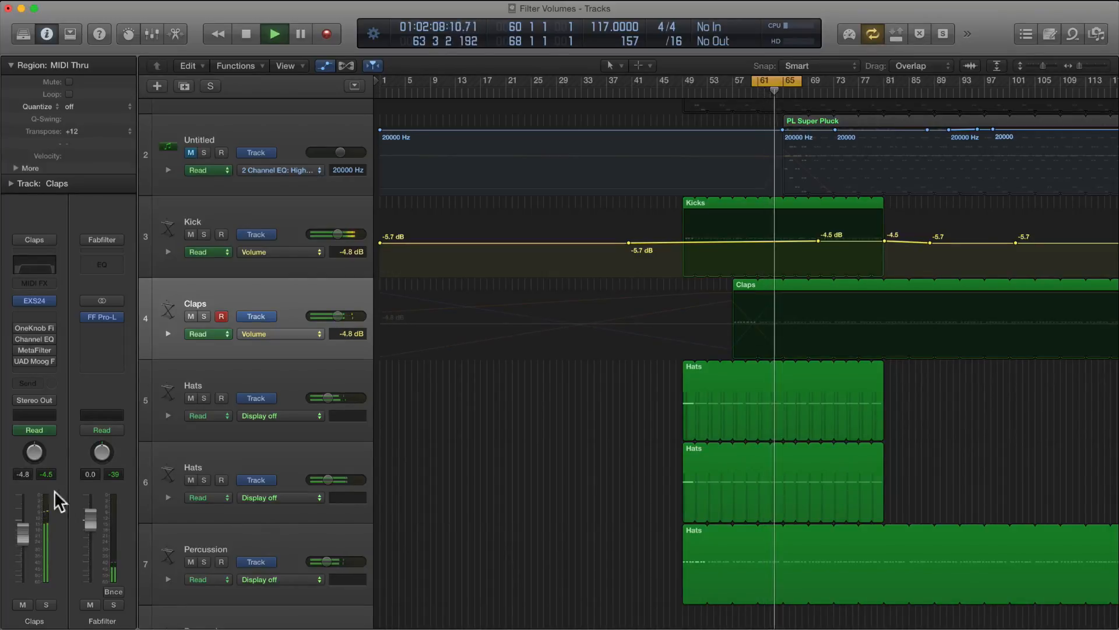
key("space")
key("space")
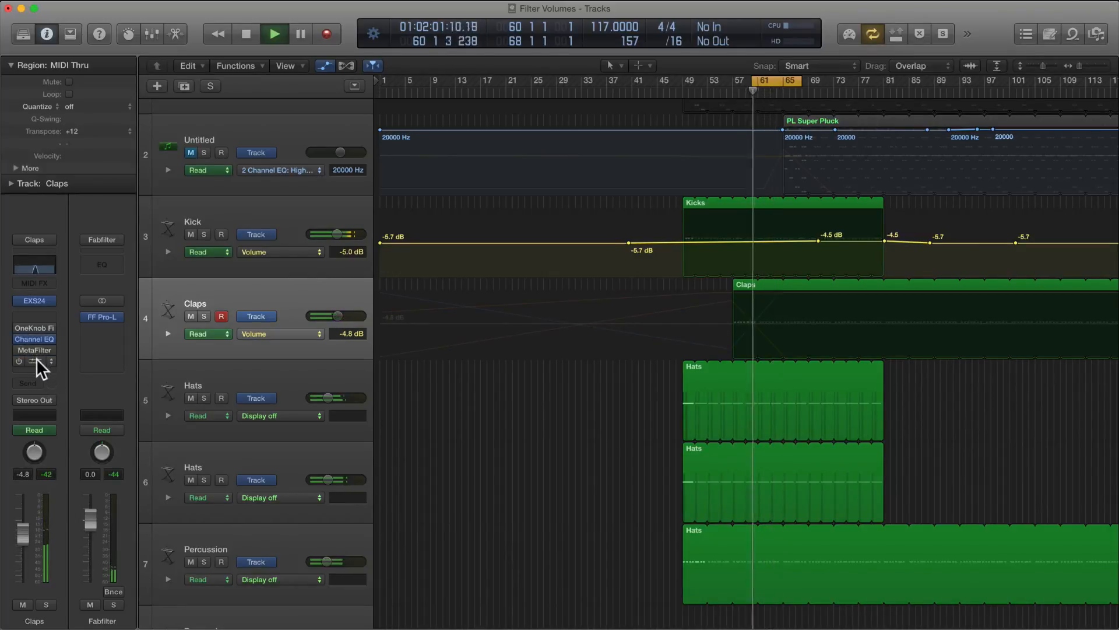
left_click_drag(22, 532, 23, 529)
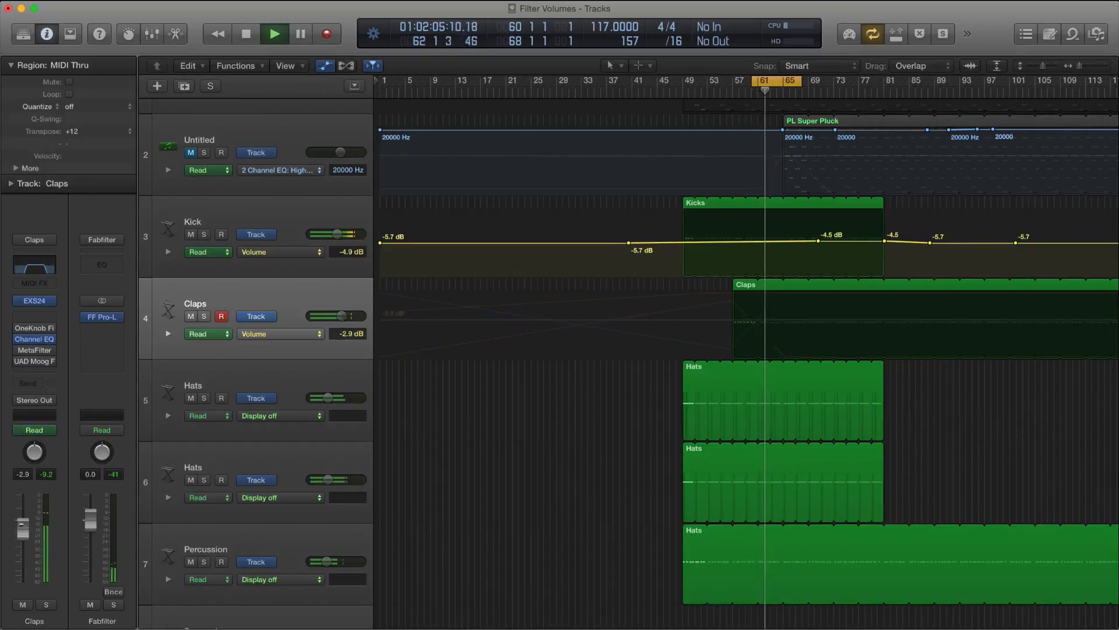
key("space")
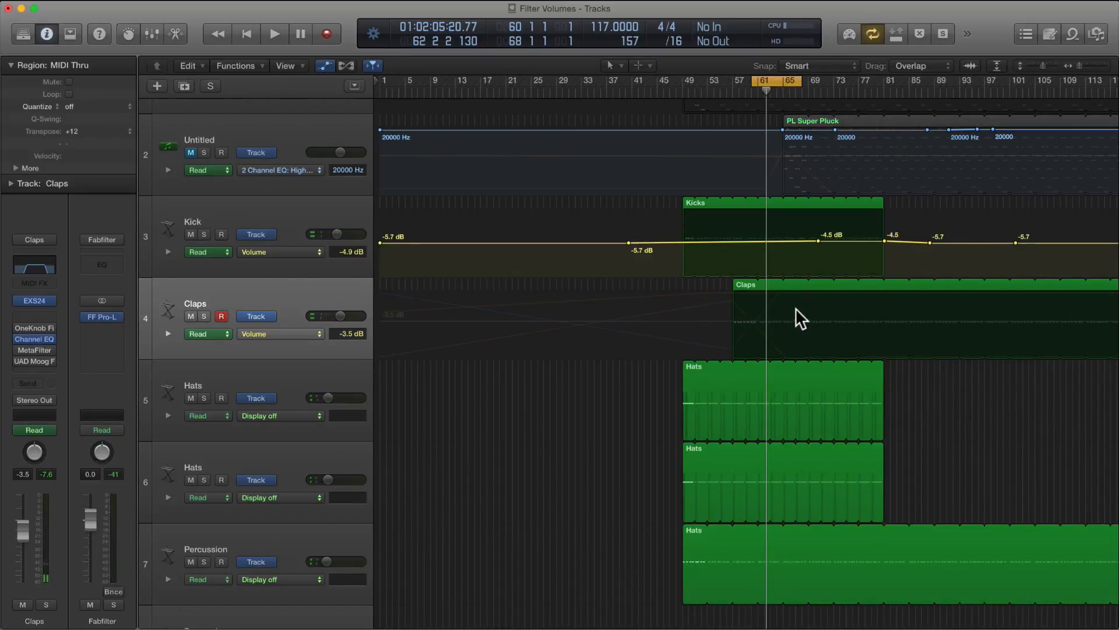
- Move the cycle range to start at bar 65, lengthen it to about bar 77, and unmute the Untitled pluck track during playback
key("super+Up")
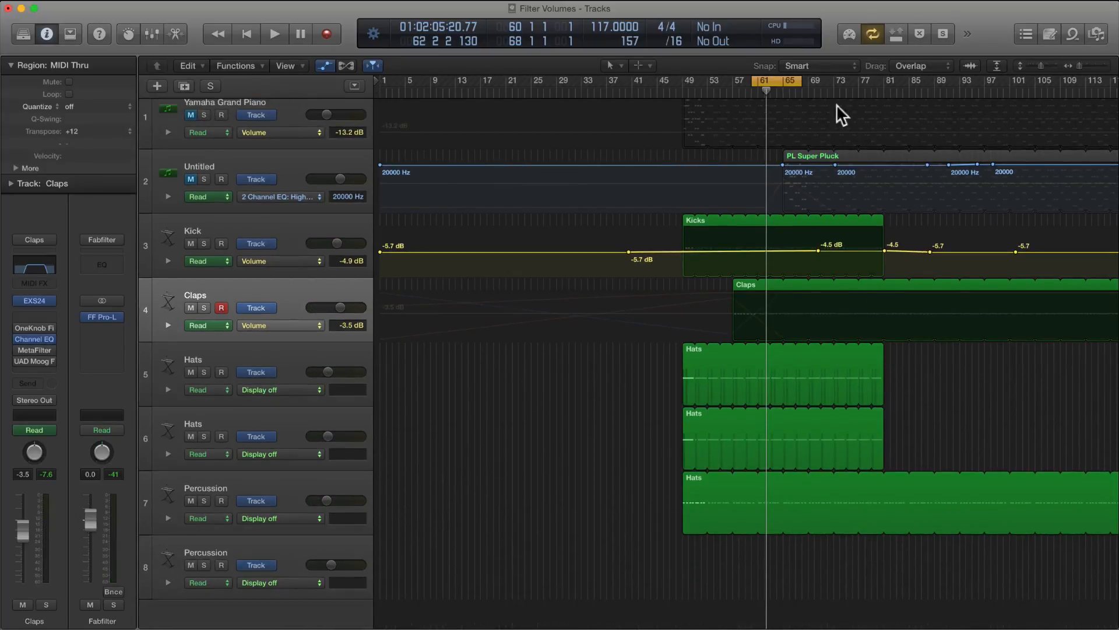
left_click_drag(790, 76, 818, 77)
left_click(244, 165)
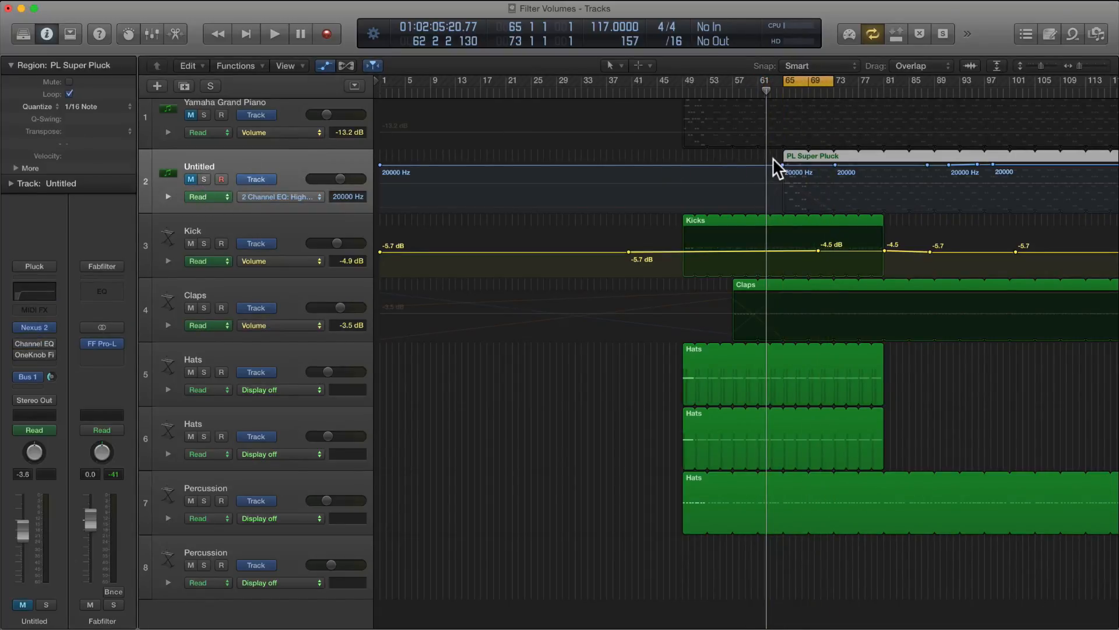
key("space")
left_click(190, 179)
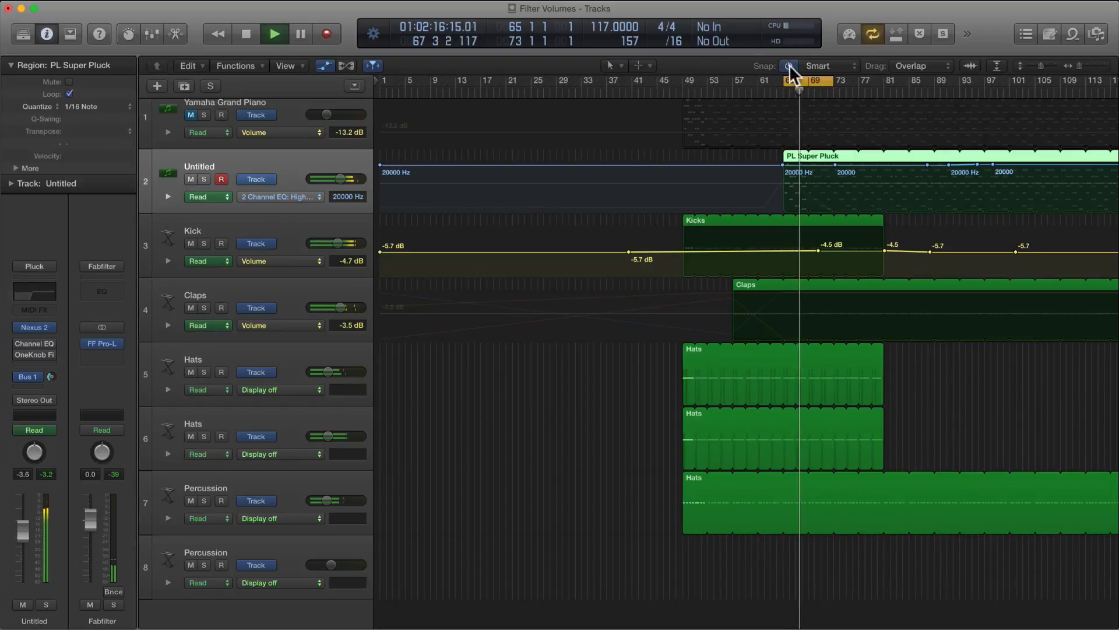
mouse_move(828, 88)
left_click_drag(828, 87, 857, 89)
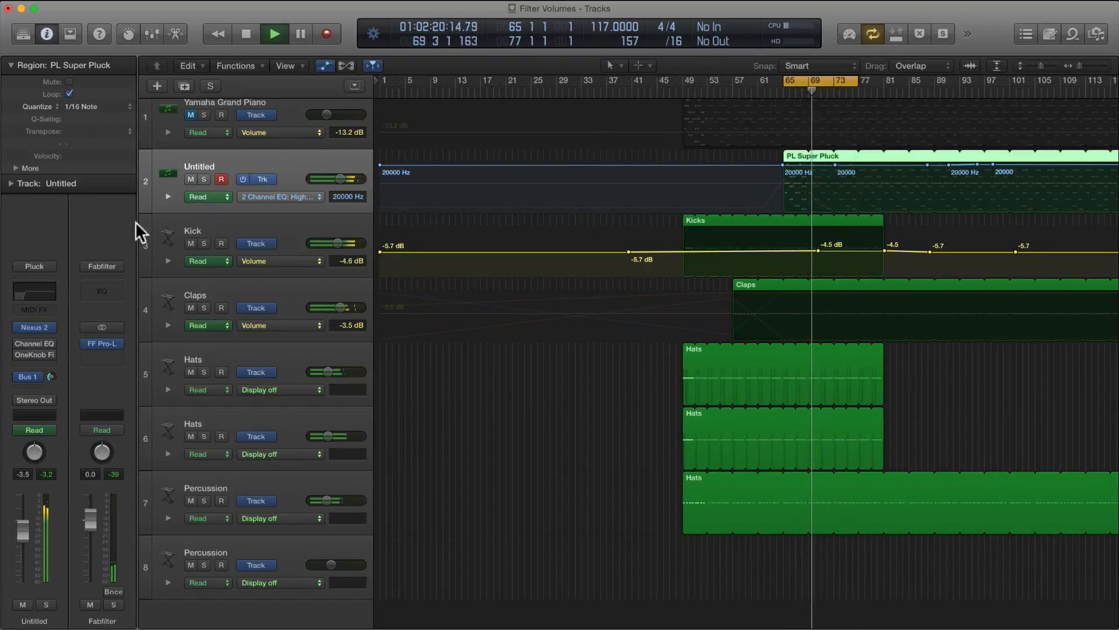
- Open the pluck track's Channel EQ and show its low cut frequency automation lane
left_click(35, 343)
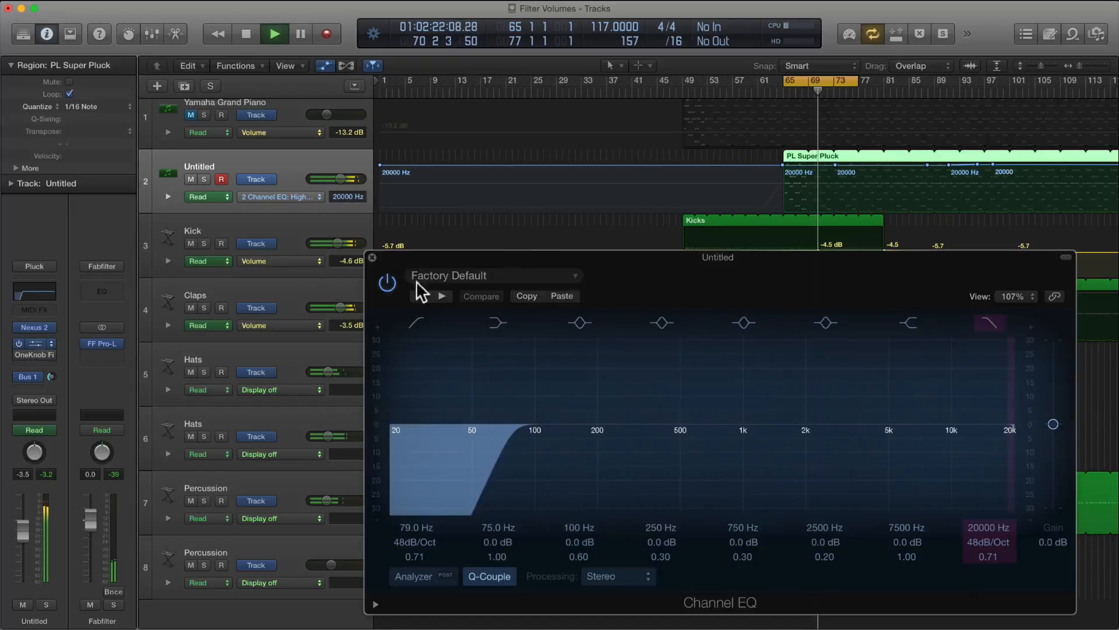
key("space")
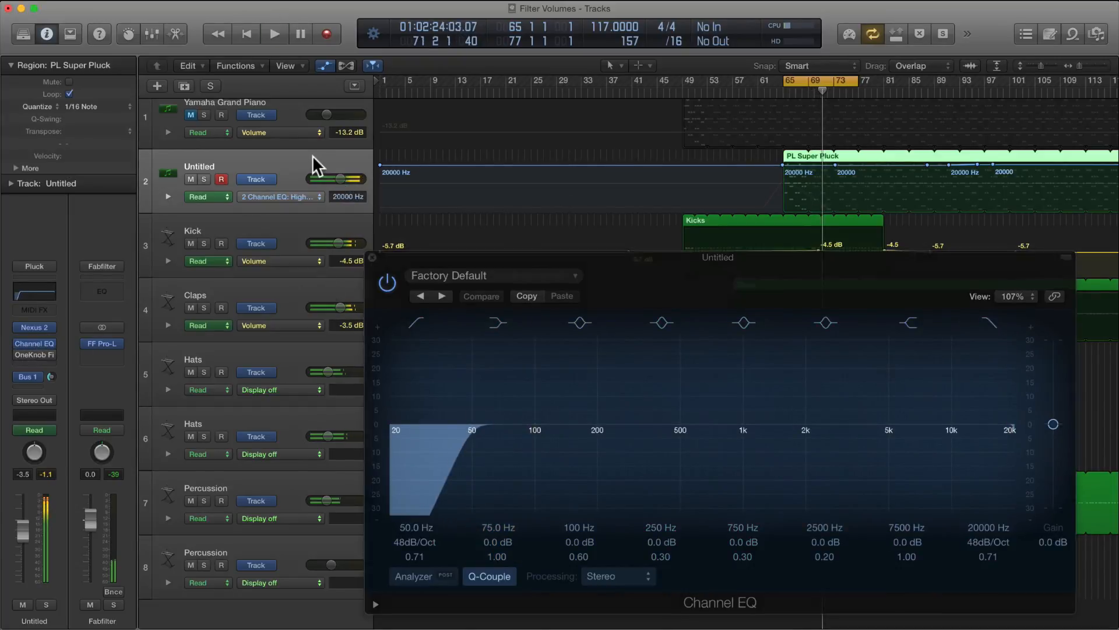
key("a")
key("a")
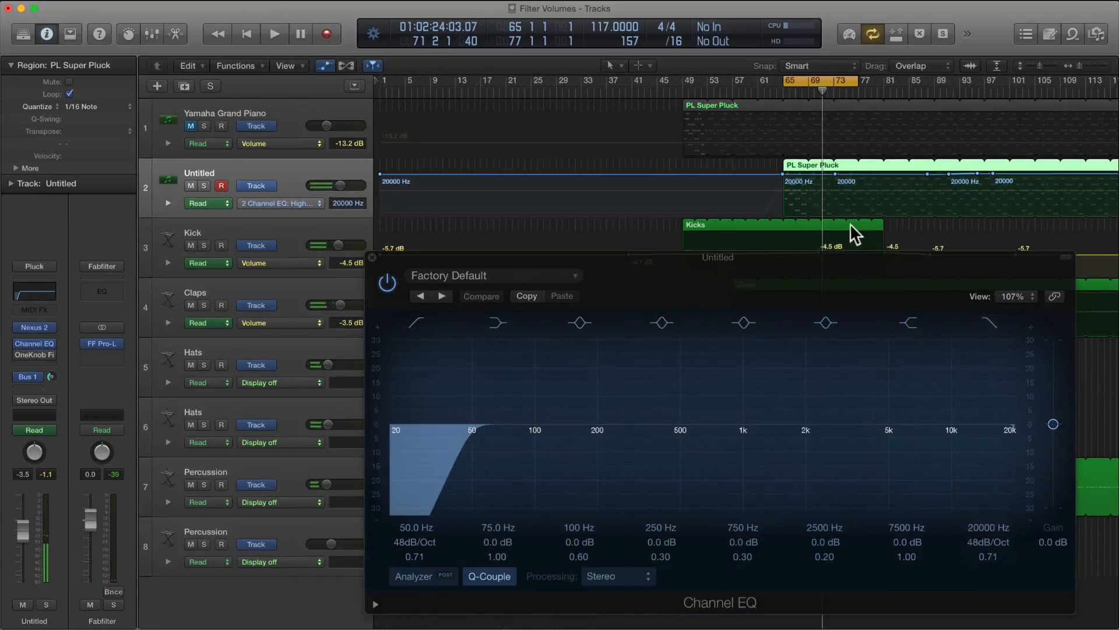
left_click_drag(815, 255, 834, 329)
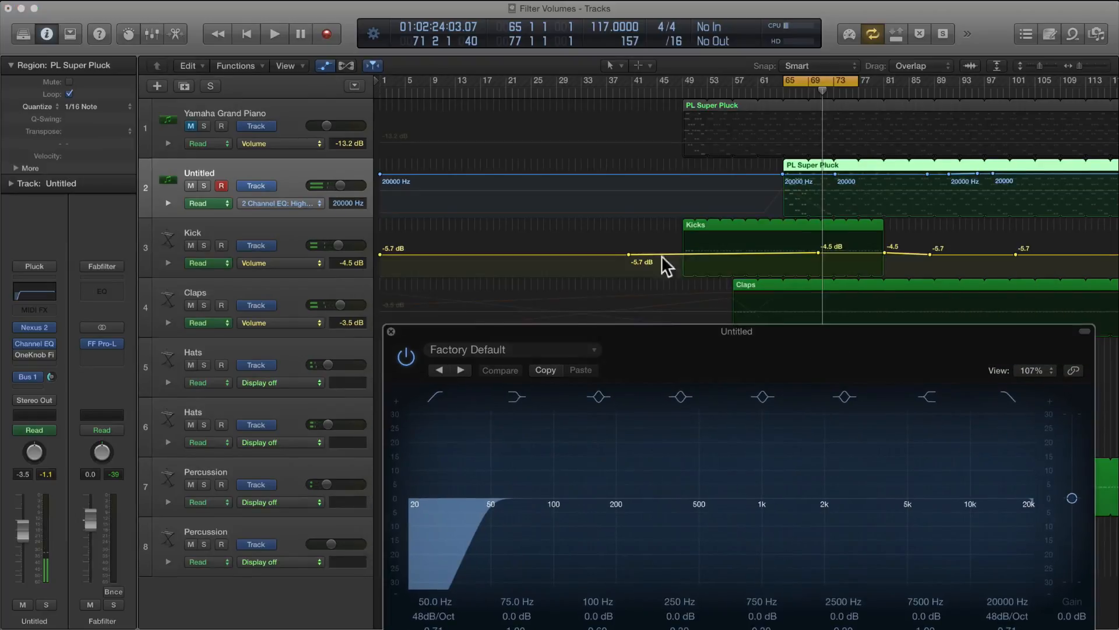
left_click(306, 199)
left_click(320, 187)
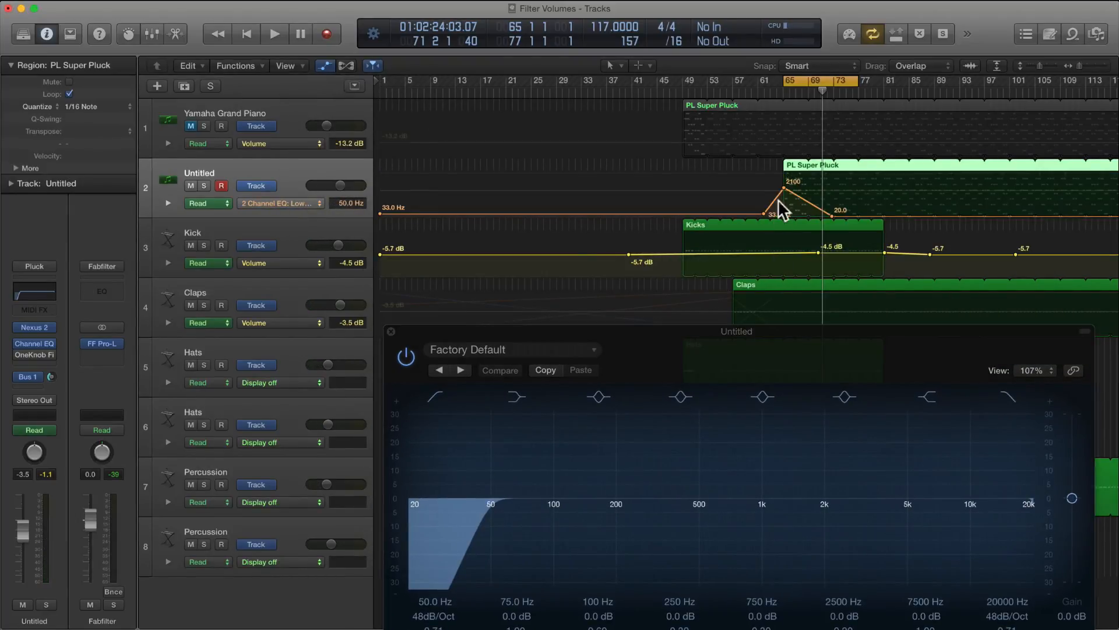
- Lower the pluck's low cut automation point at bar 65 to 20 Hz and play it with the Channel EQ fully in view
left_click_drag(784, 193, 781, 254)
left_click_drag(769, 331, 687, 252)
key("space")
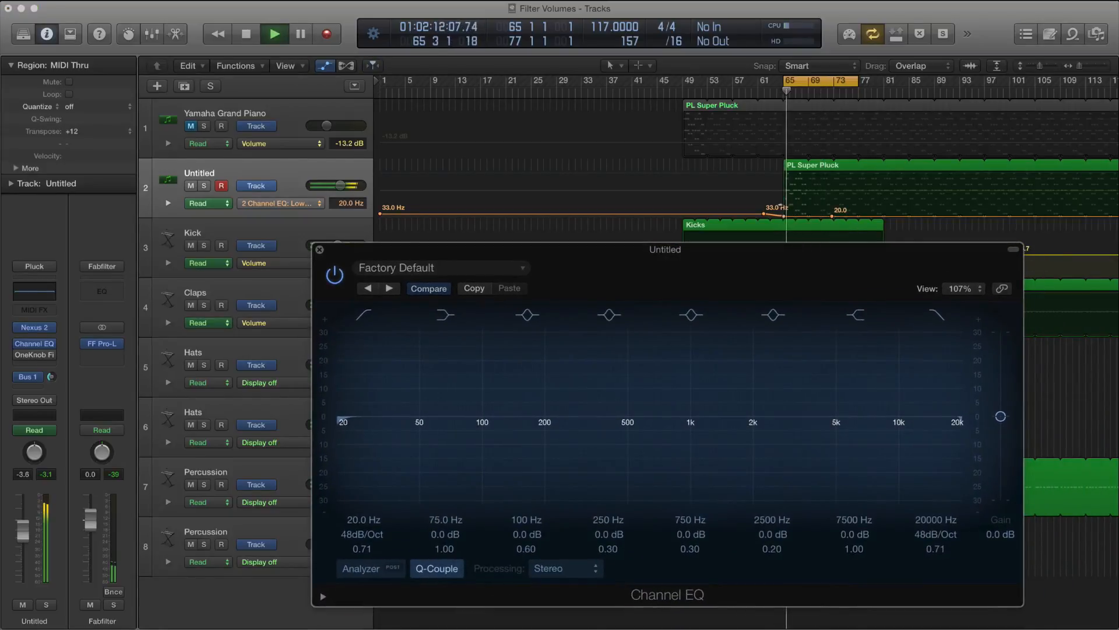
- Raise the low cut point at bar 65 to 5800 Hz, play the downward sweep, and mute the Claps track
left_click_drag(785, 216, 785, 182)
left_click(832, 217)
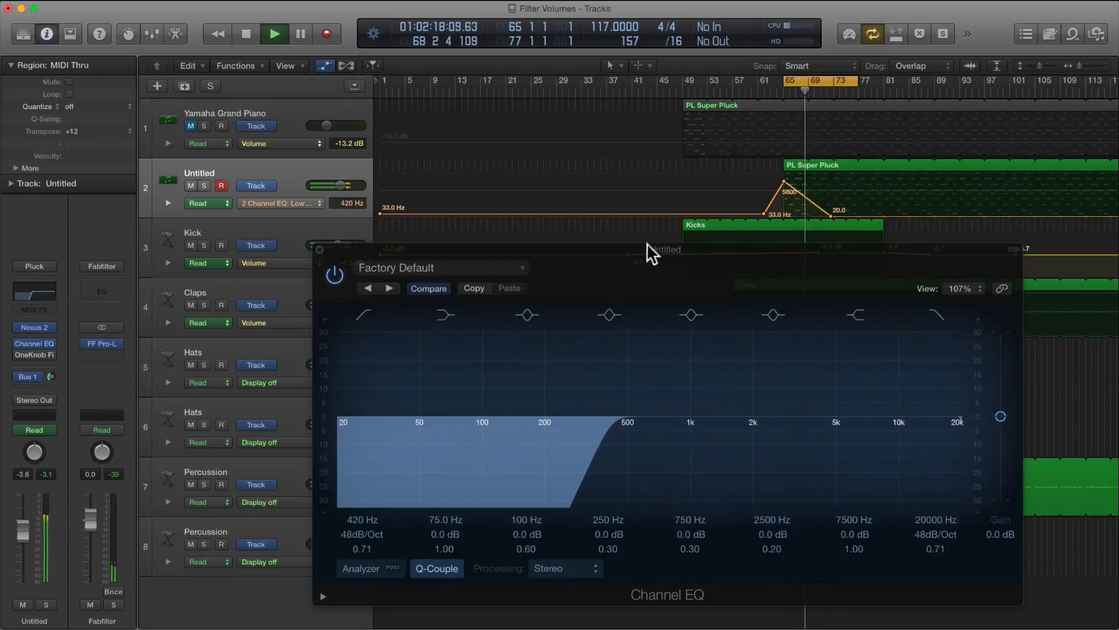
left_click(191, 305)
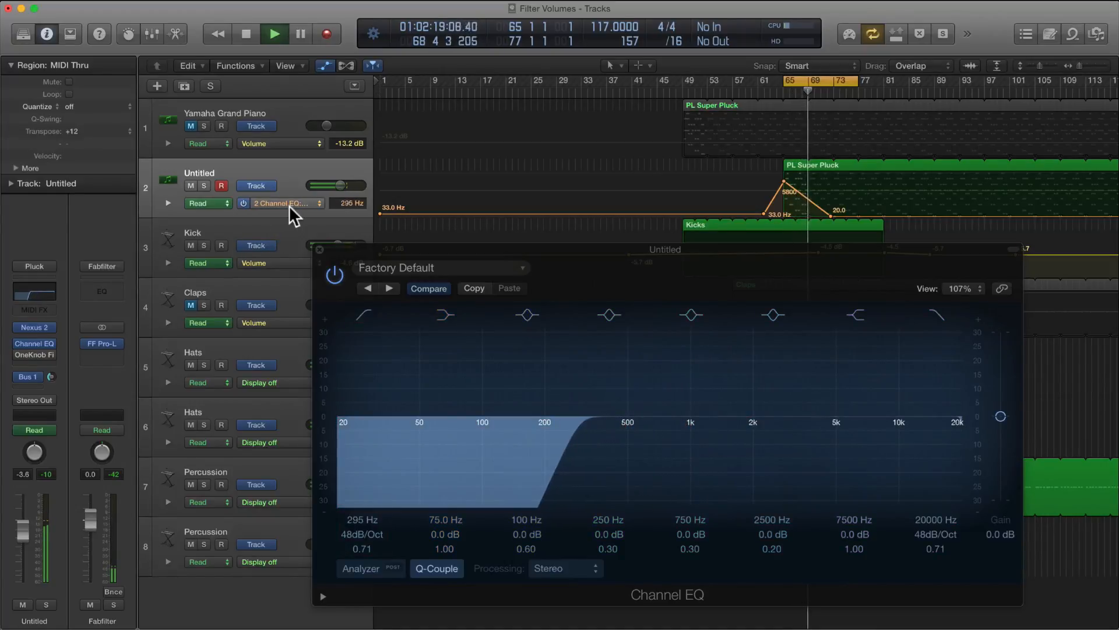
key("space")
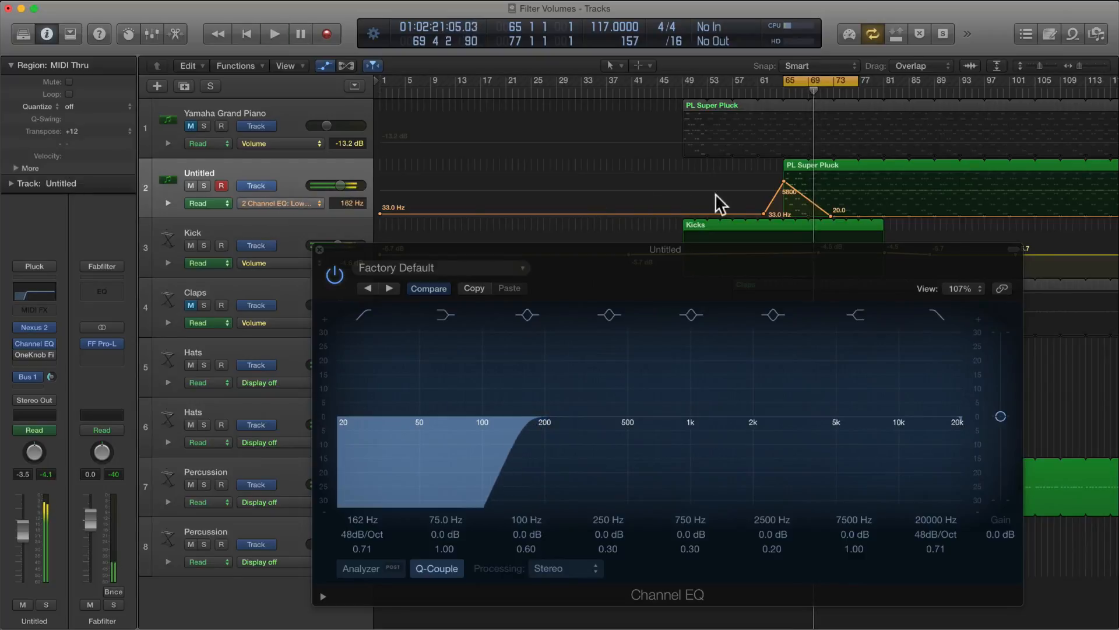
- Lower the low cut point at bar 65 to 20 Hz and switch the pluck's automation lane to high cut frequency
left_click_drag(784, 182, 784, 216)
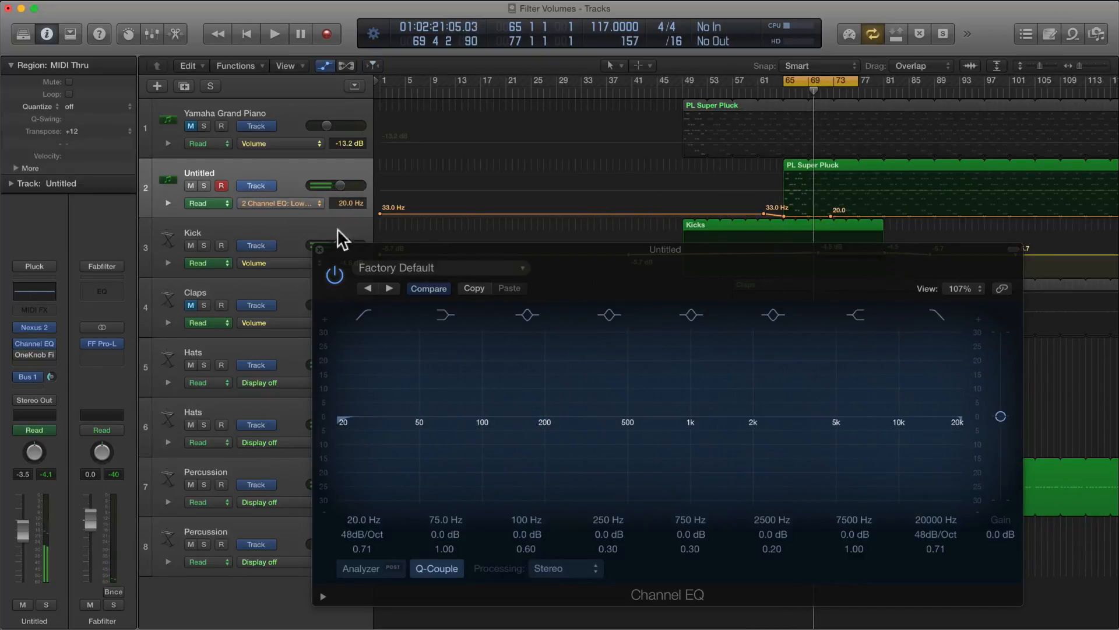
left_click(302, 204)
left_click(304, 208)
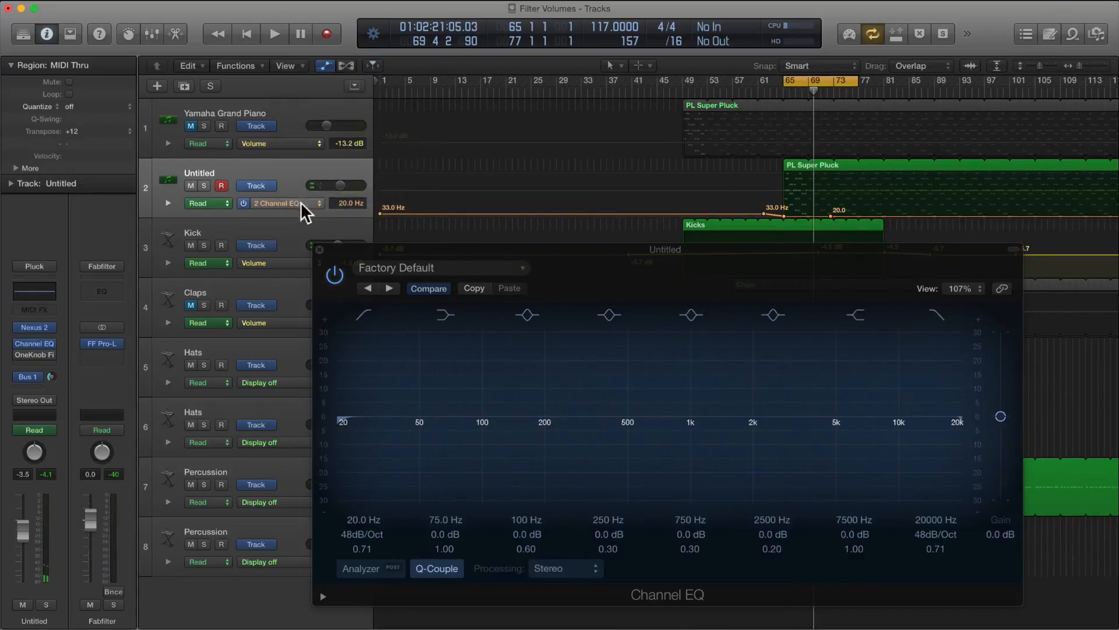
left_click(302, 204)
left_click(309, 217)
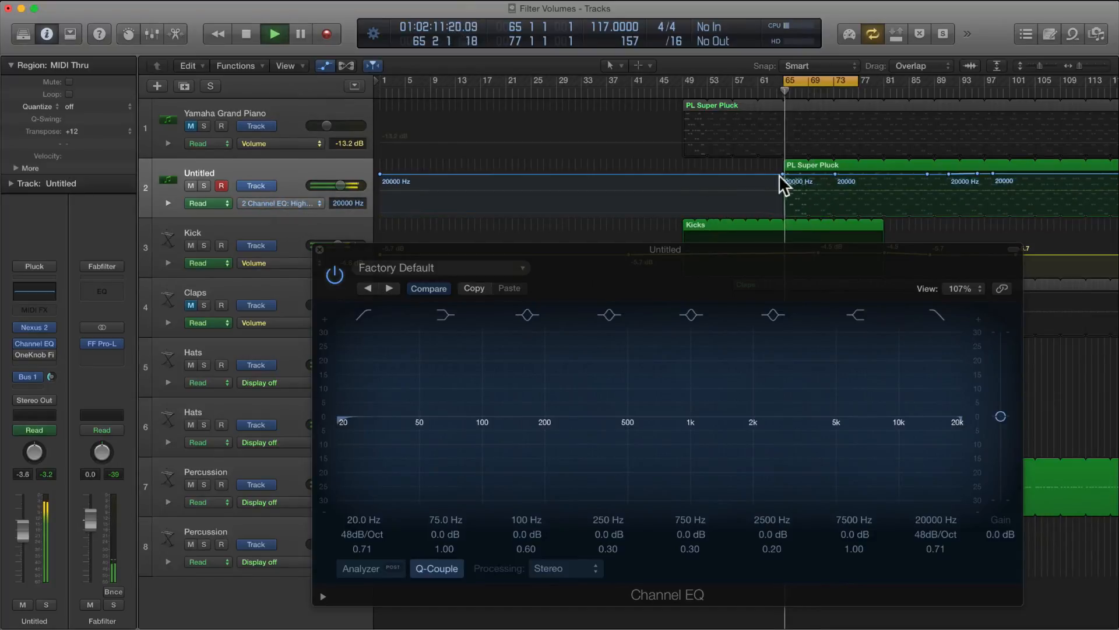
- Set the pluck's high cut point at bar 65 to 192 Hz and listen to the filter opening up
left_click_drag(784, 174, 786, 201)
left_click_drag(784, 203, 785, 202)
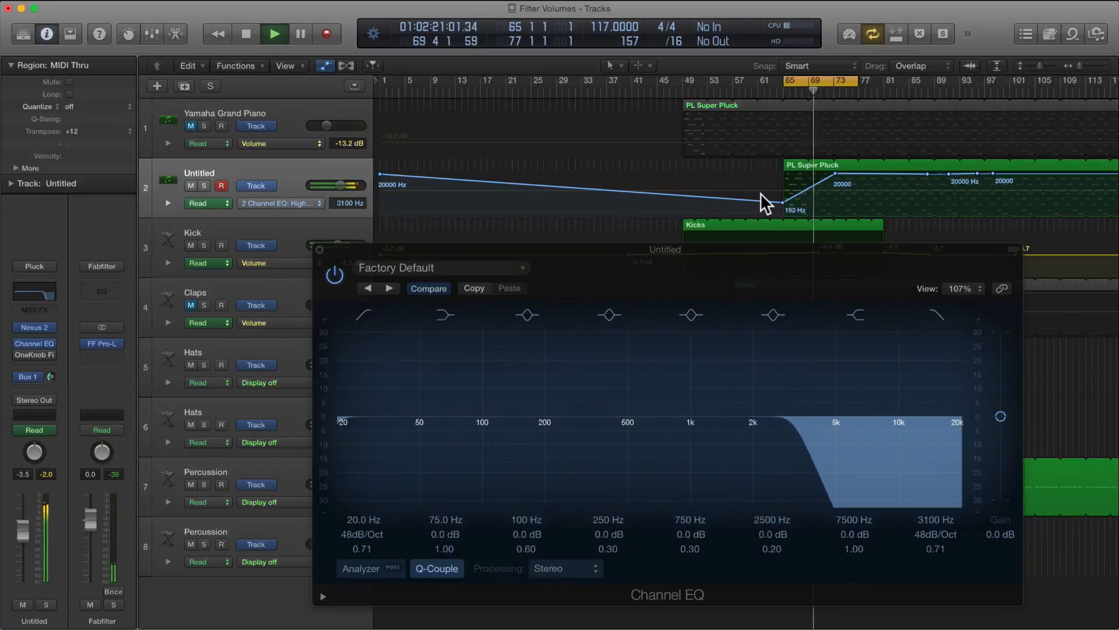
key("space")
- Switch the pluck's lane back to low cut frequency, raise the point near bar 73 to 18000 Hz, and start playback
left_click(289, 202)
left_click(284, 189)
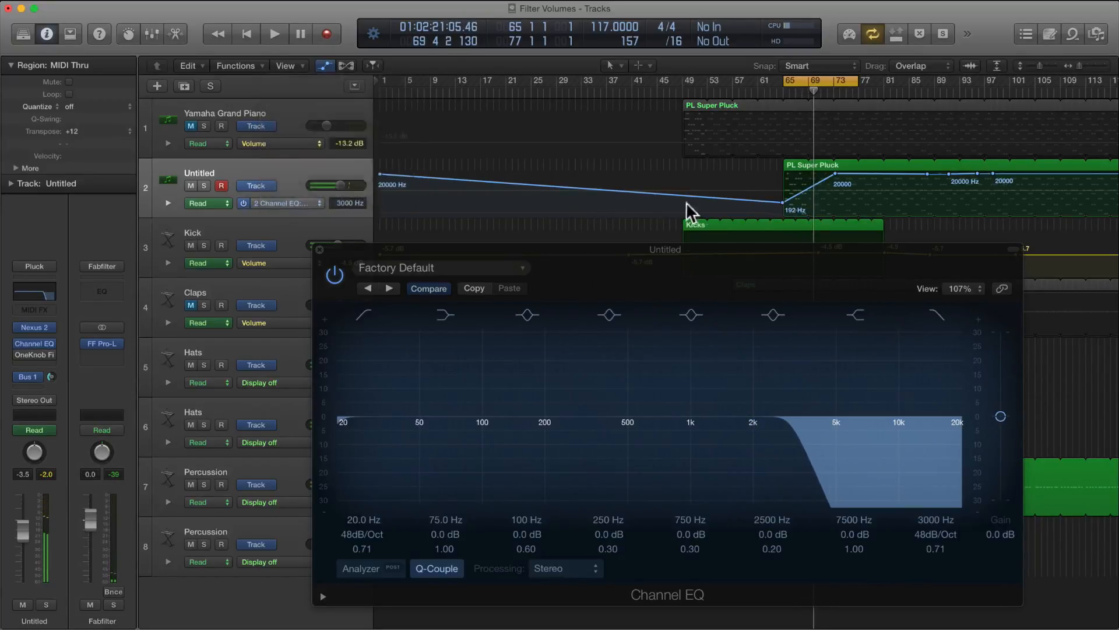
left_click_drag(832, 220, 832, 175)
key("space")
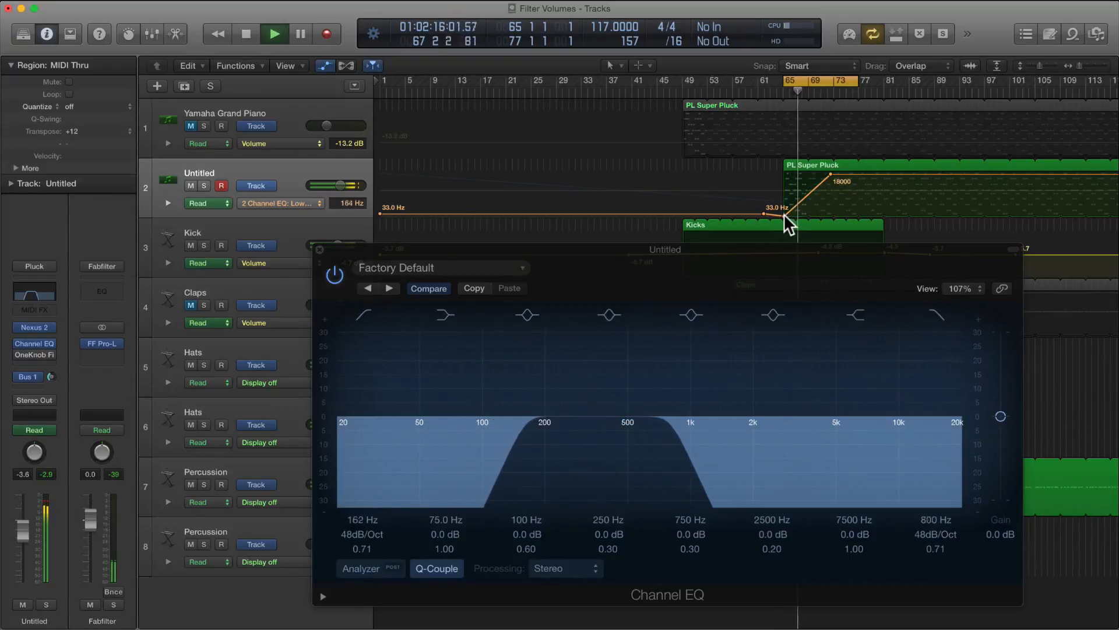
- Reverse the low cut sweep to fall from 1900 Hz at bar 65 to 20 Hz near bar 73, and play both filters together
left_click_drag(786, 217, 832, 229)
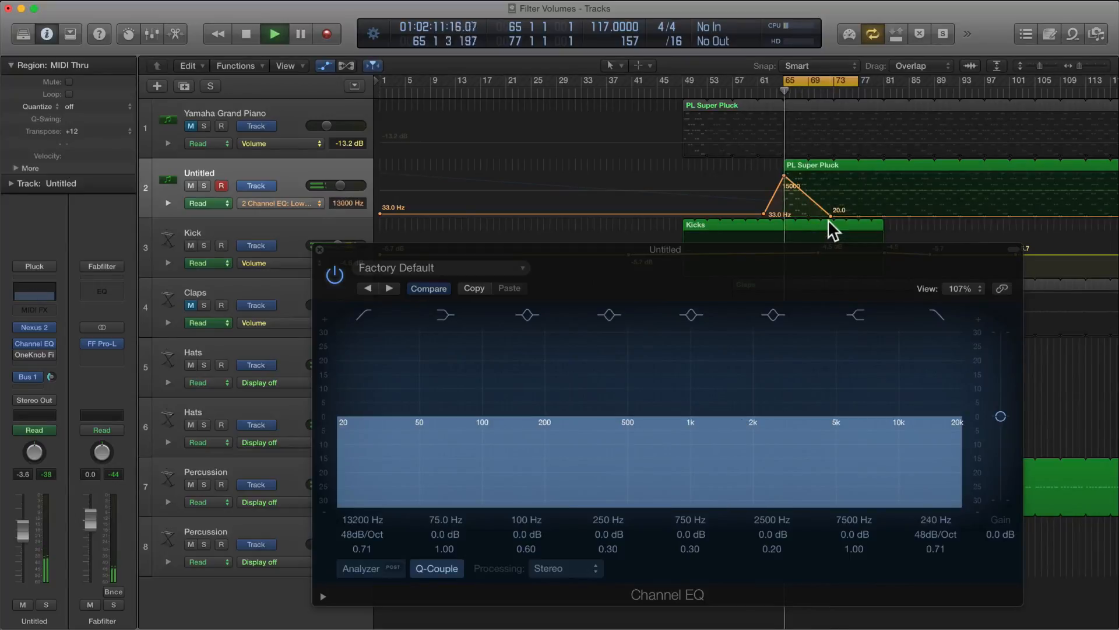
left_click_drag(784, 176, 783, 188)
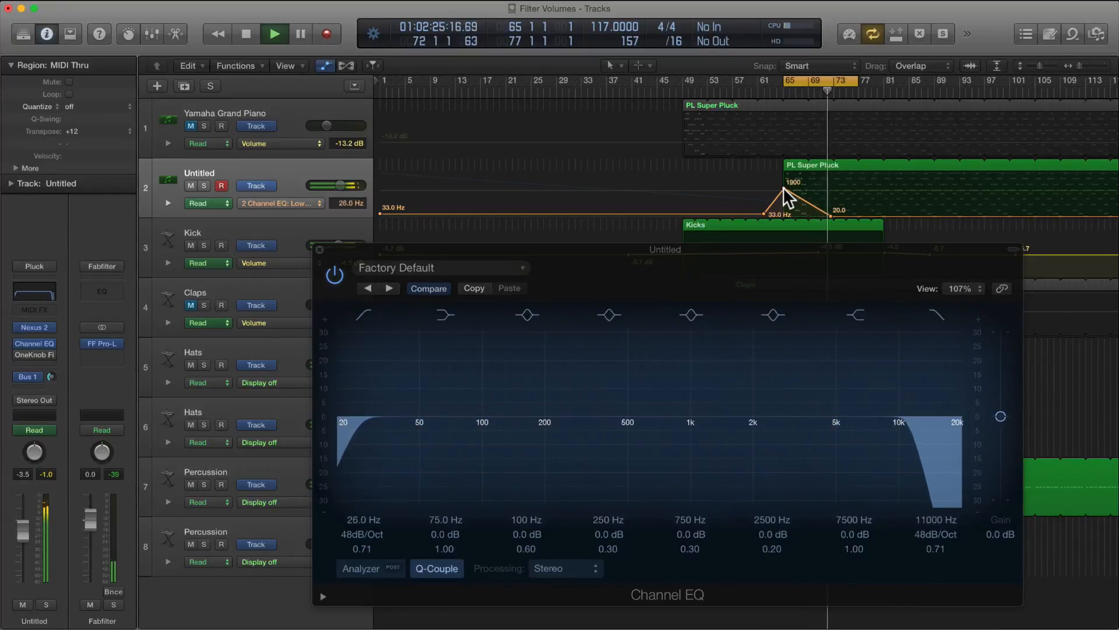
key("space")
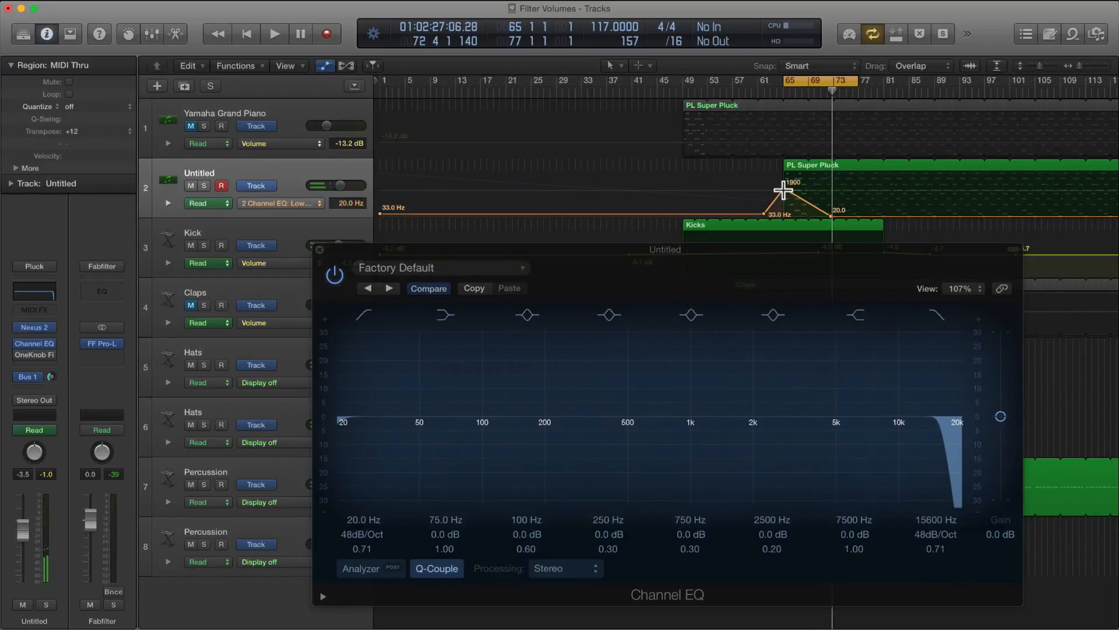
- Close the Channel EQ and hide the automation lanes on all tracks
left_click(319, 250)
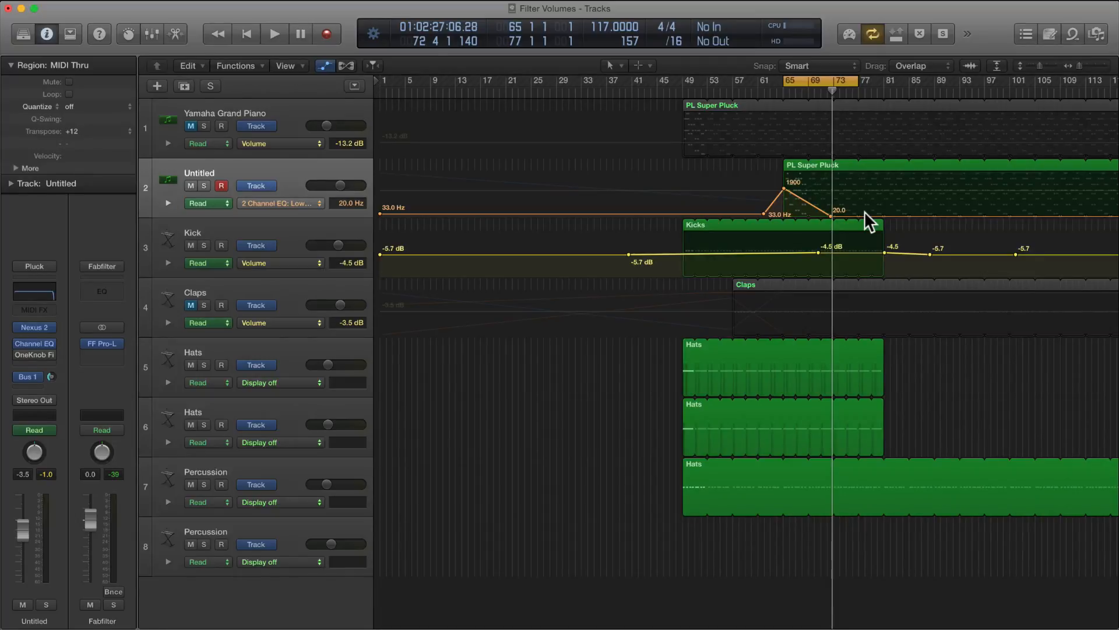
key("a")
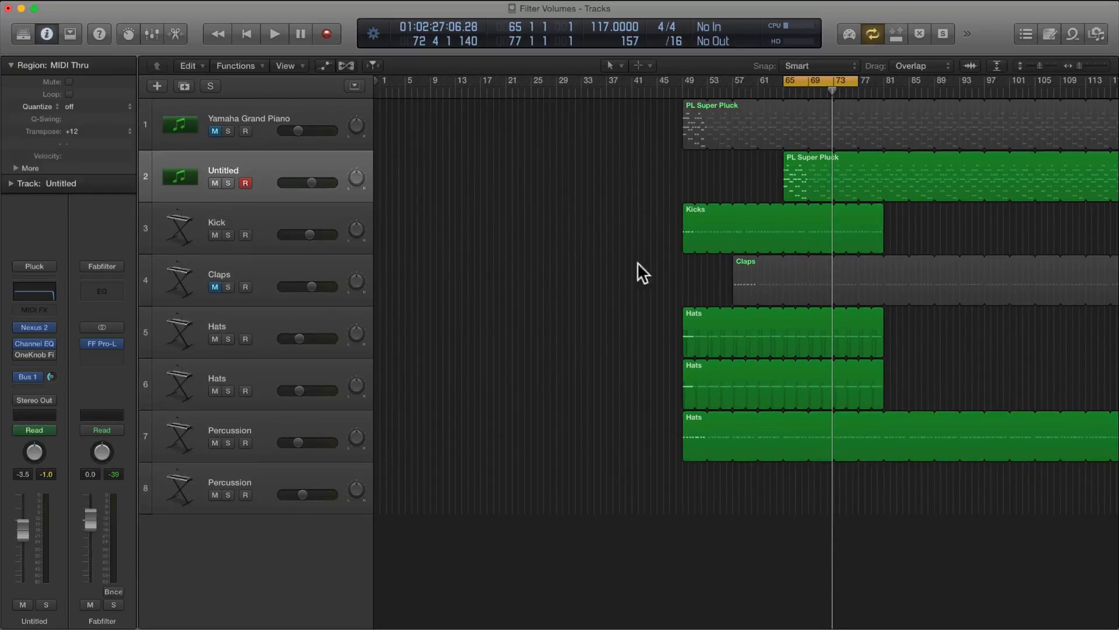
- Unmute the Claps track and open its OneKnob Filter plug-in, placing the window clear of the track headers
left_click(250, 277)
left_click(216, 284)
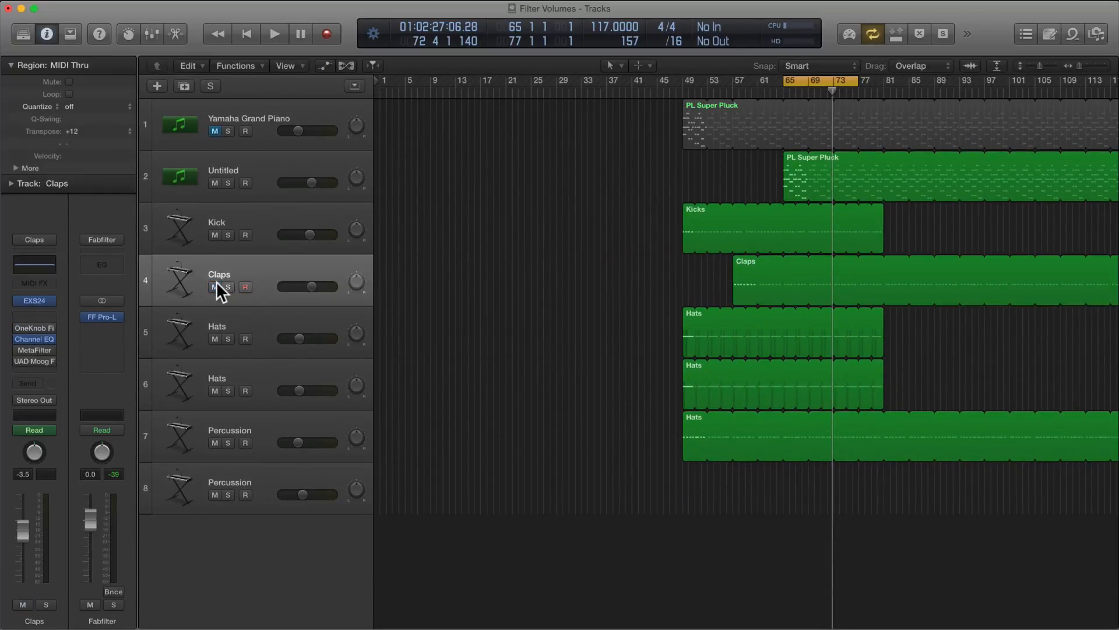
left_click(31, 328)
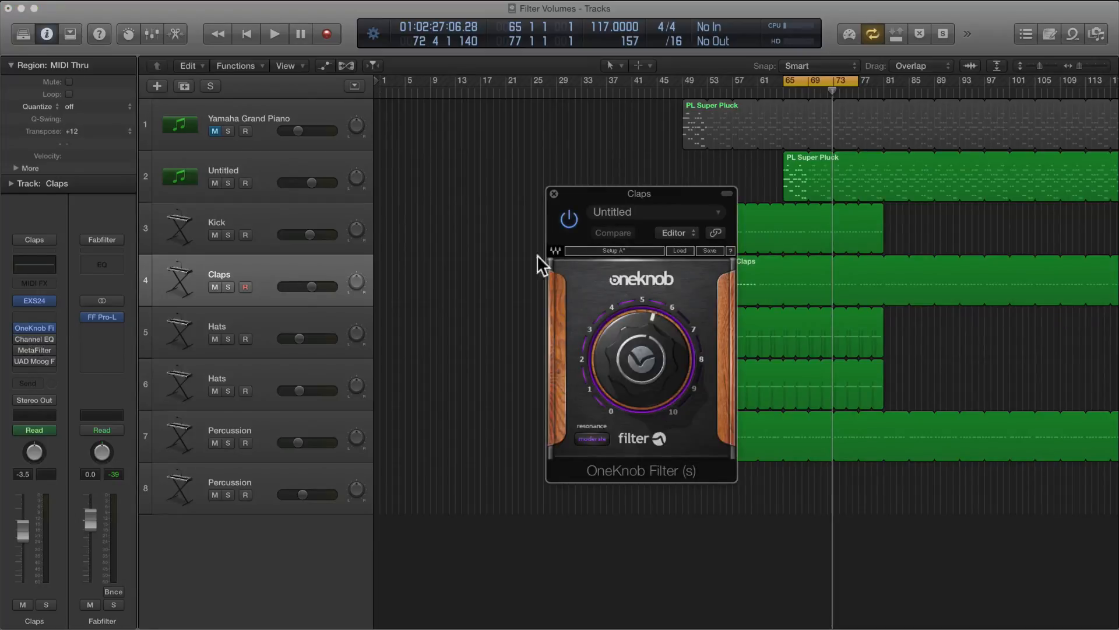
left_click_drag(660, 194, 621, 195)
- Mute the Untitled pluck track and adjust the Claps OneKnob Filter amount while the drums play
left_click_drag(617, 343, 617, 274)
key("space")
left_click(216, 183)
left_click_drag(606, 350, 569, 423)
key("space")
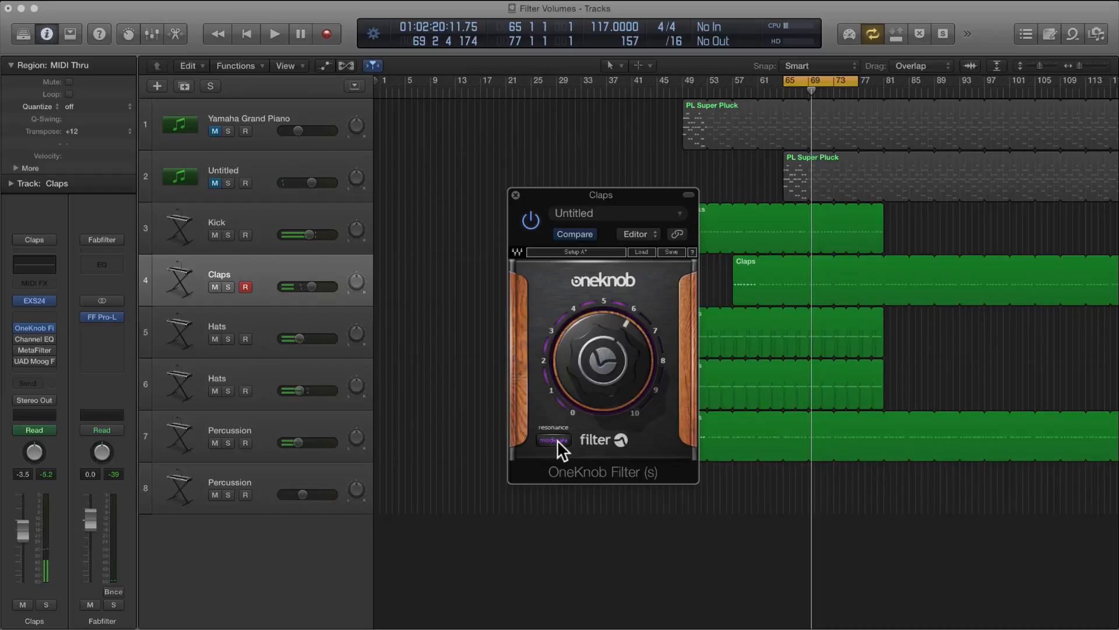
- Raise the OneKnob Filter's resonance from high to extreme during playback to compare the sound
key("space")
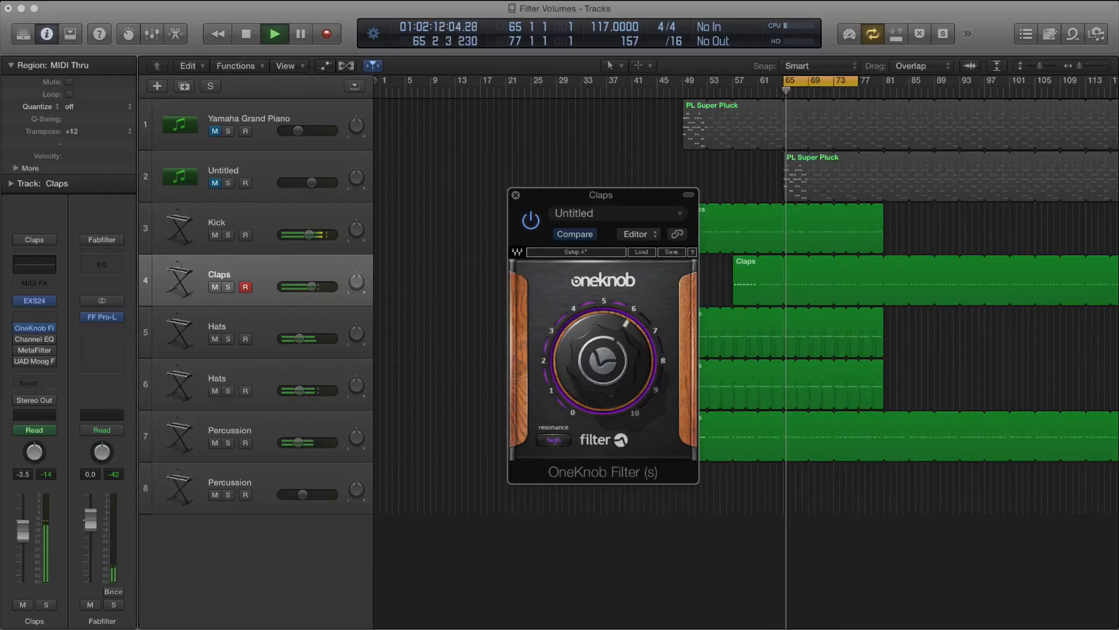
left_click(559, 435)
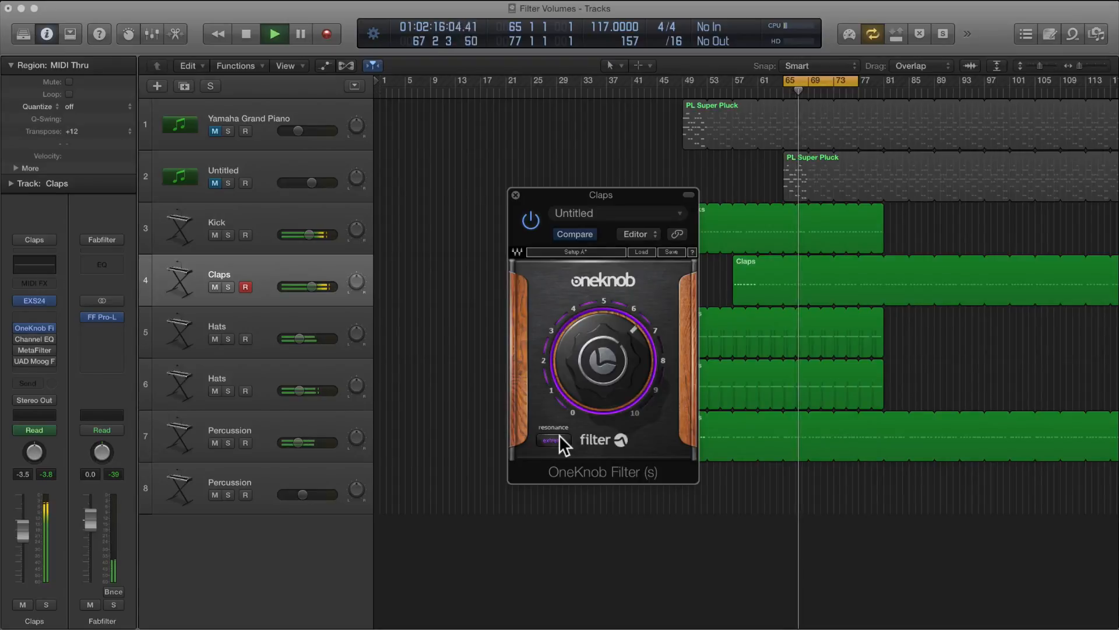
key("space")
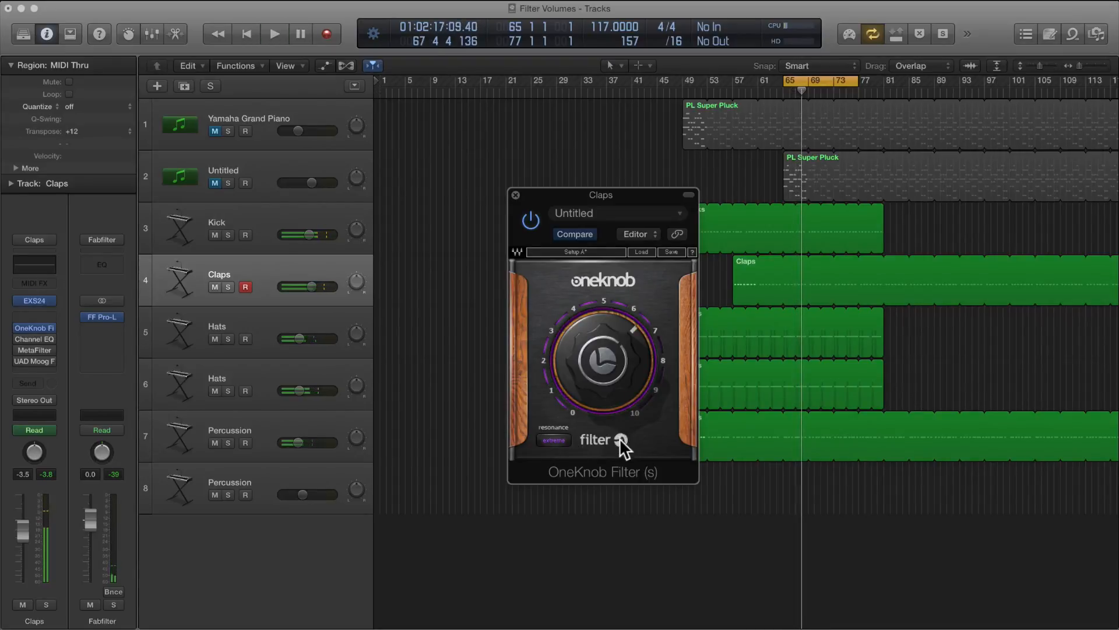
- Shape a narrow +23.0 dB boost with Q 0.98 at 2450 Hz in the Claps Channel EQ, bypass the EQ and close it
left_click(34, 338)
left_click_drag(586, 193, 507, 159)
key("space")
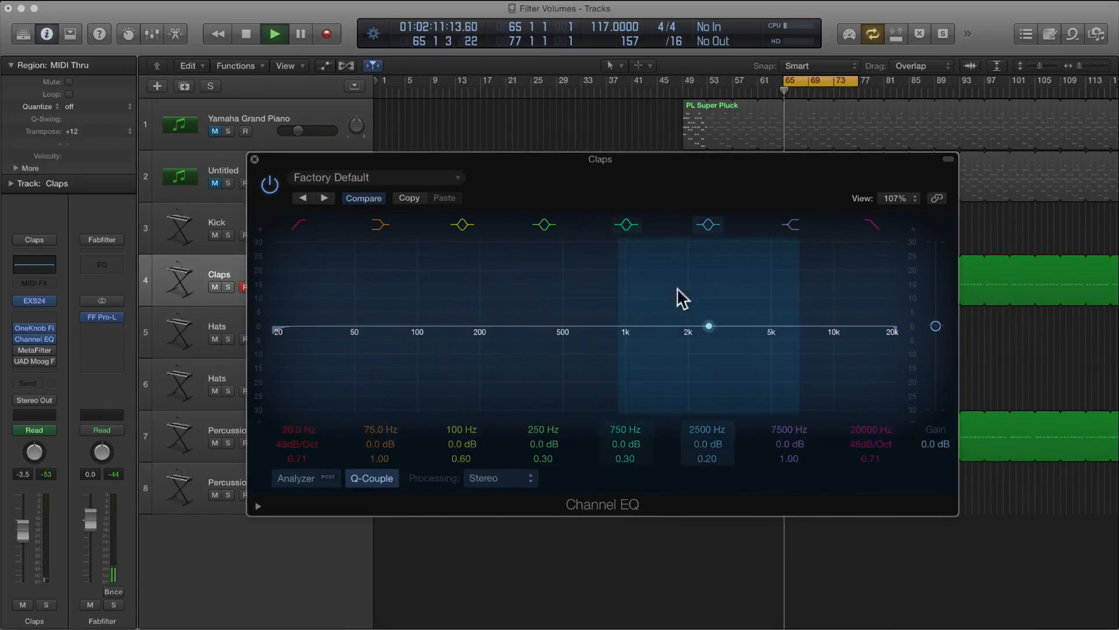
mouse_move(707, 324)
left_mouse_down()
mouse_move(727, 302)
mouse_move(707, 313)
left_mouse_up()
left_click(270, 184)
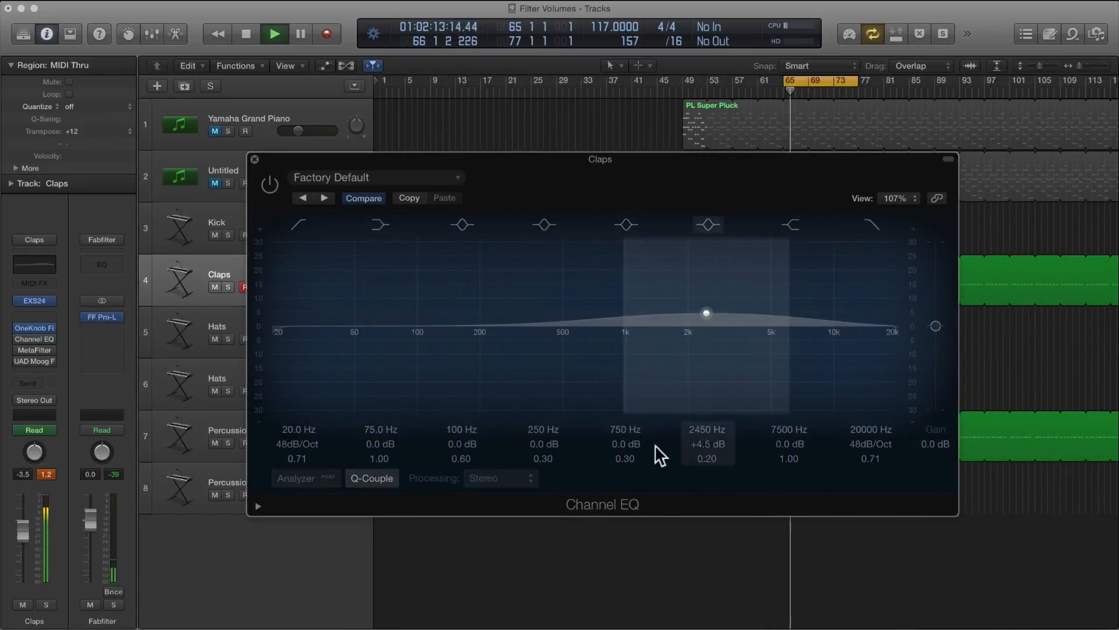
left_click_drag(694, 453, 700, 418)
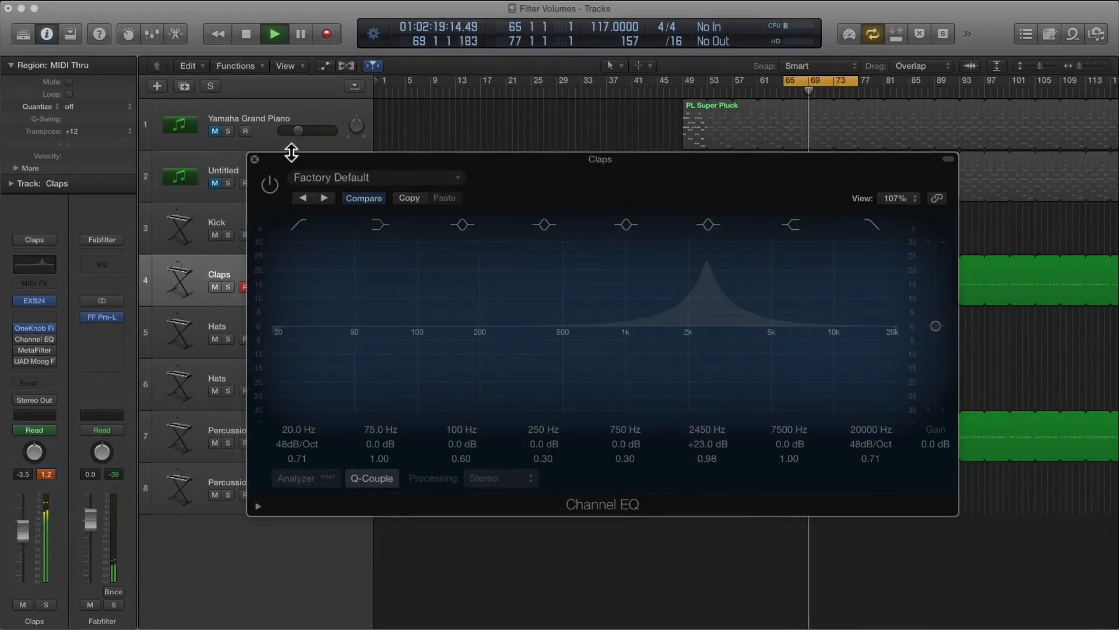
left_click(254, 159)
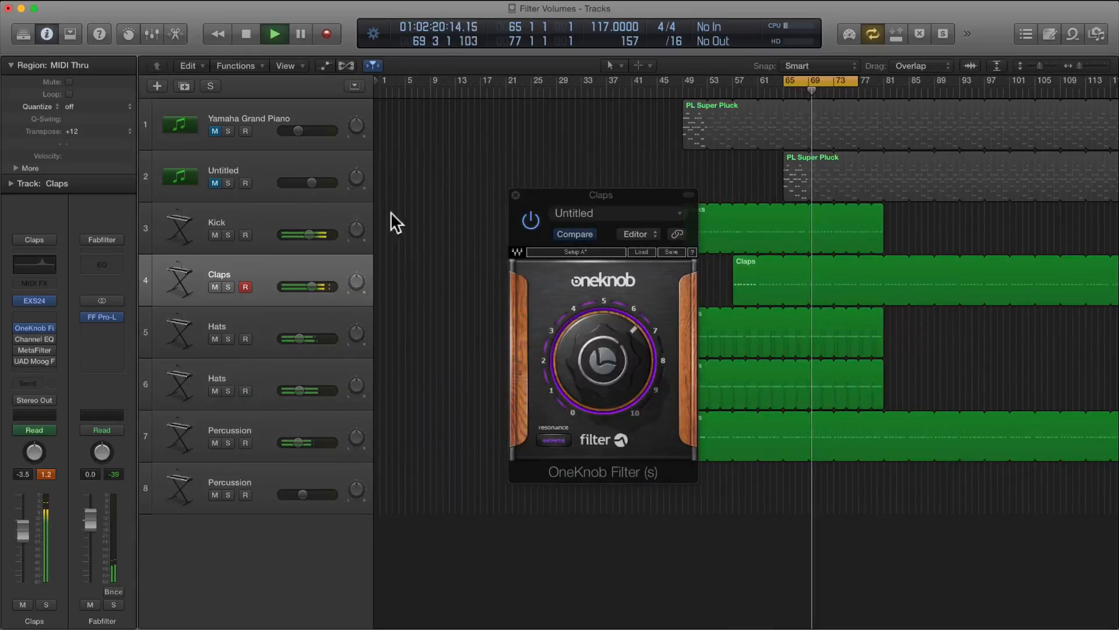
- Cycle the OneKnob Filter's resonance back to extreme and lower the filter amount to 5.8 while listening
left_click(554, 439)
left_click(554, 439)
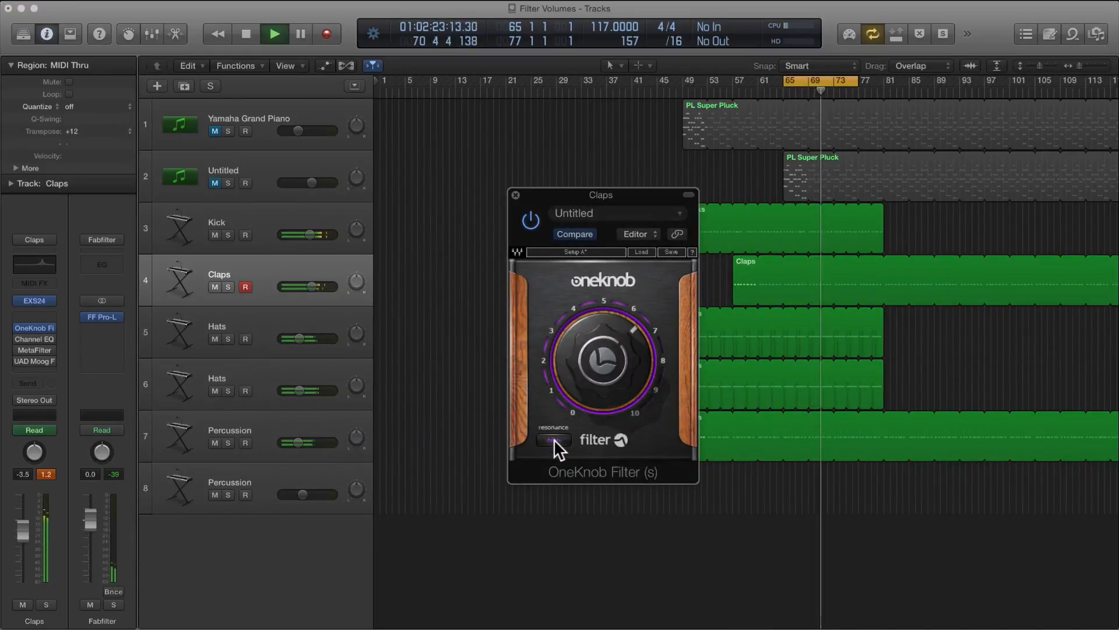
left_click(542, 439)
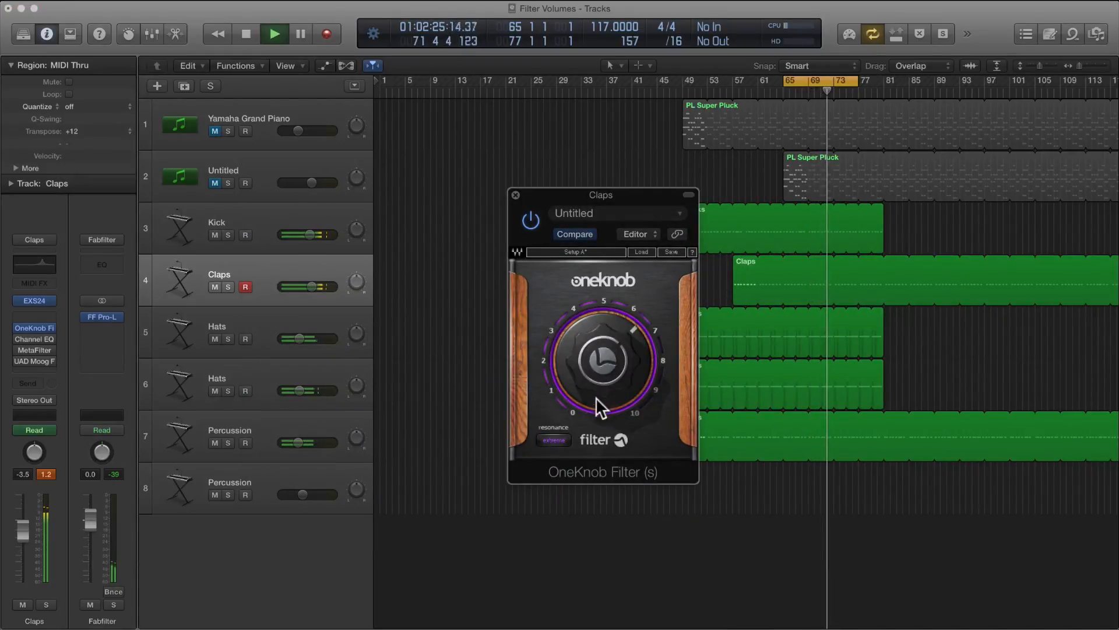
left_click_drag(596, 397, 596, 417)
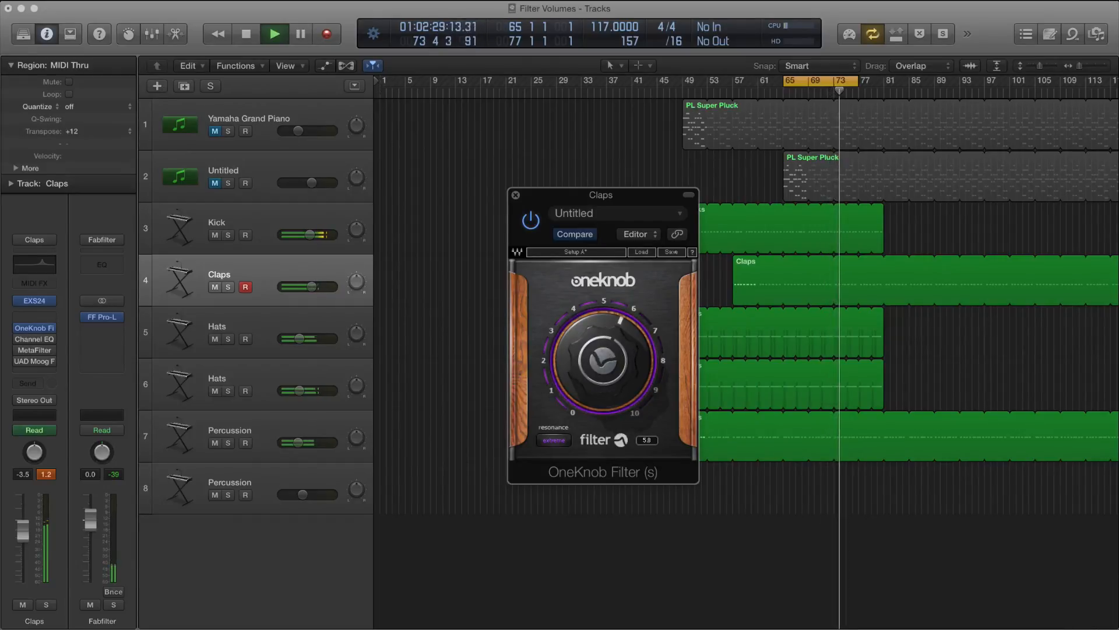
key("space")
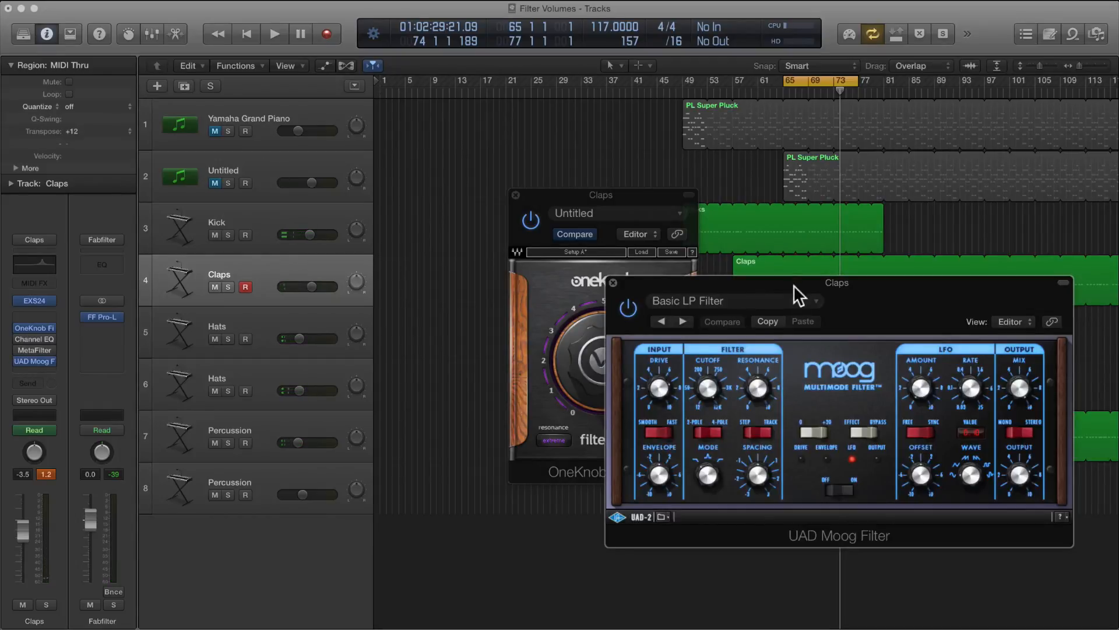
- Close the OneKnob Filter, adjust the drive on the Claps UAD Moog Filter, and listen with its window moved clear of the regions
left_click_drag(793, 285, 624, 252)
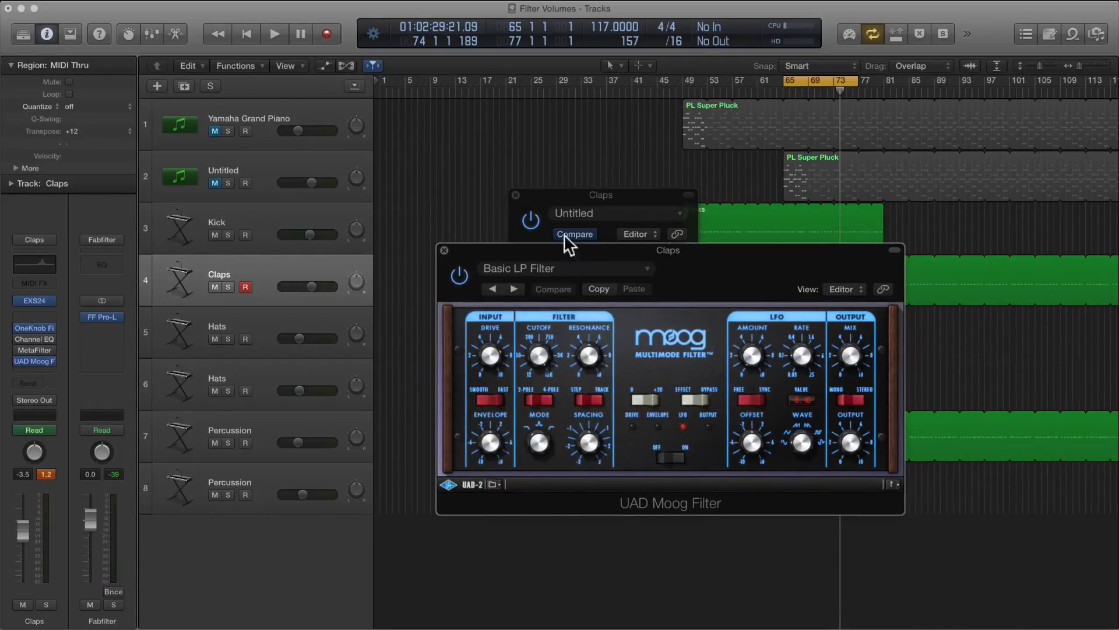
left_click(515, 195)
key("space")
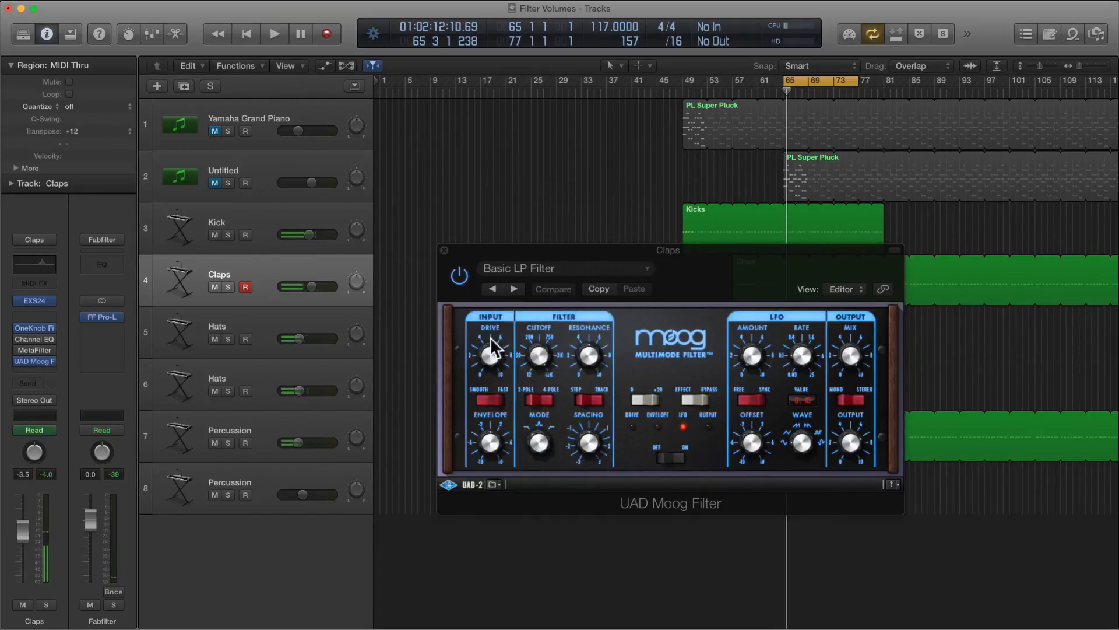
left_click_drag(492, 354, 490, 363)
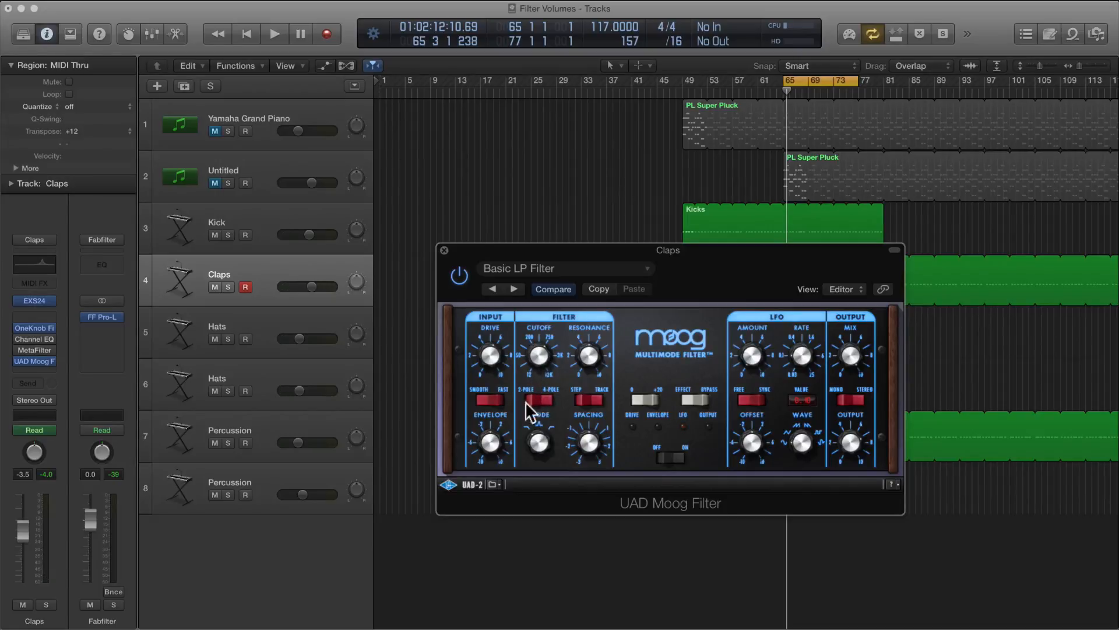
key("space")
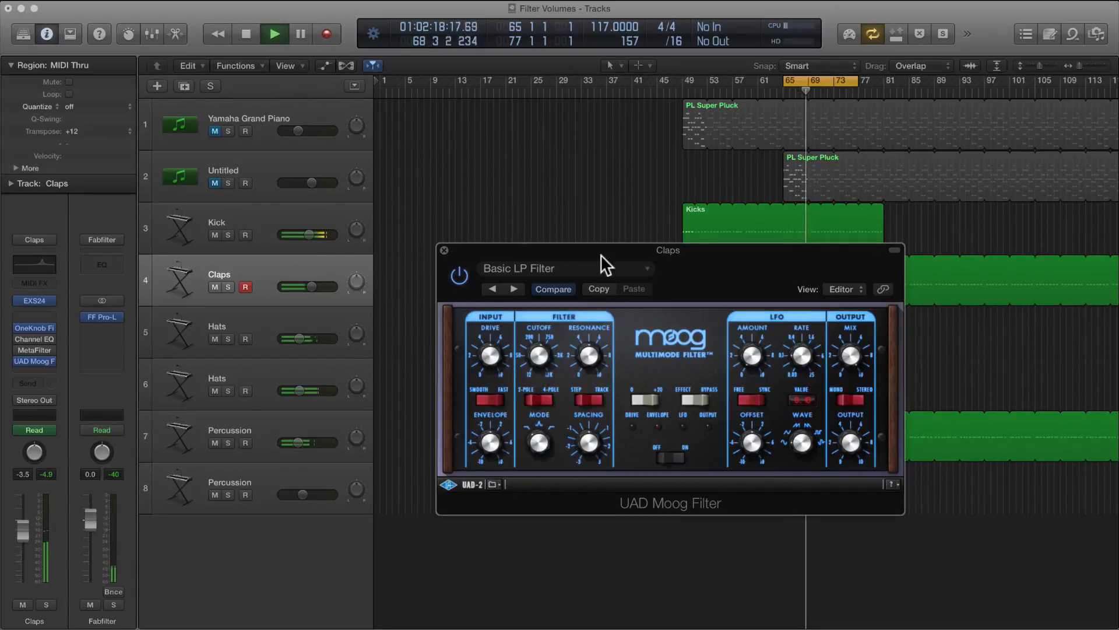
left_click_drag(601, 251, 625, 400)
key("space")
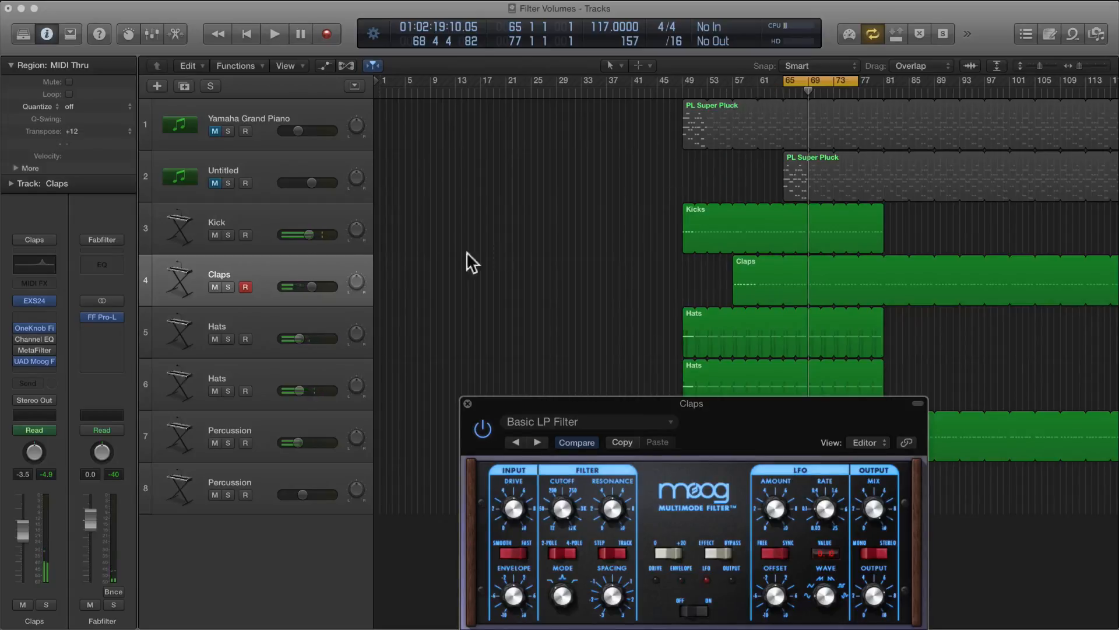
- Show the automation lanes and set the Claps lane to the UAD Moog Filter cutoff
key("a")
left_click(295, 322)
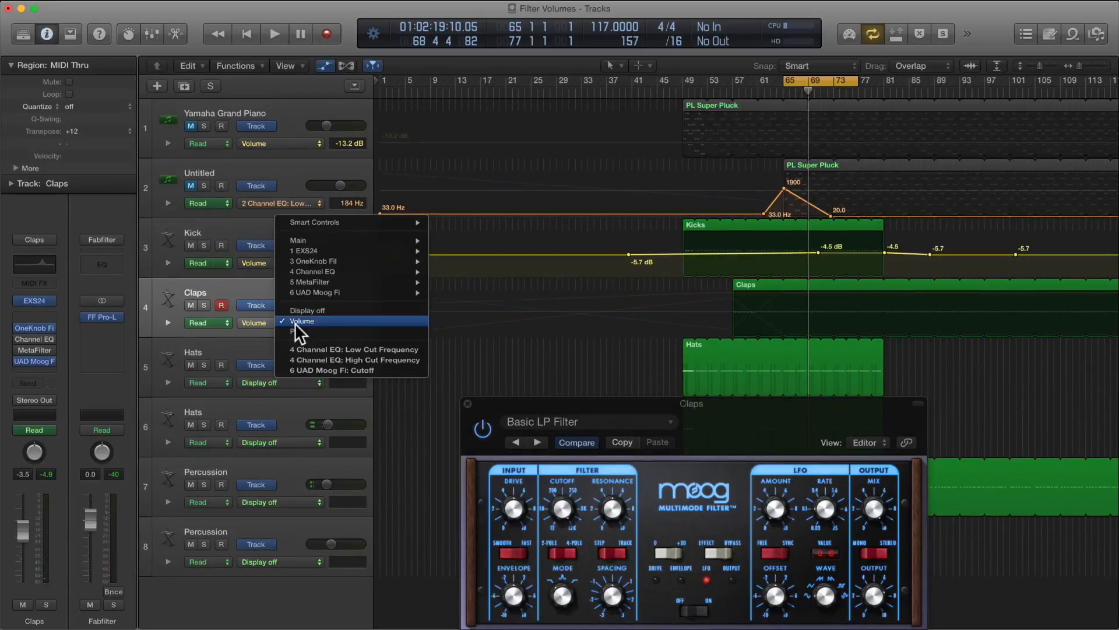
left_click(299, 367)
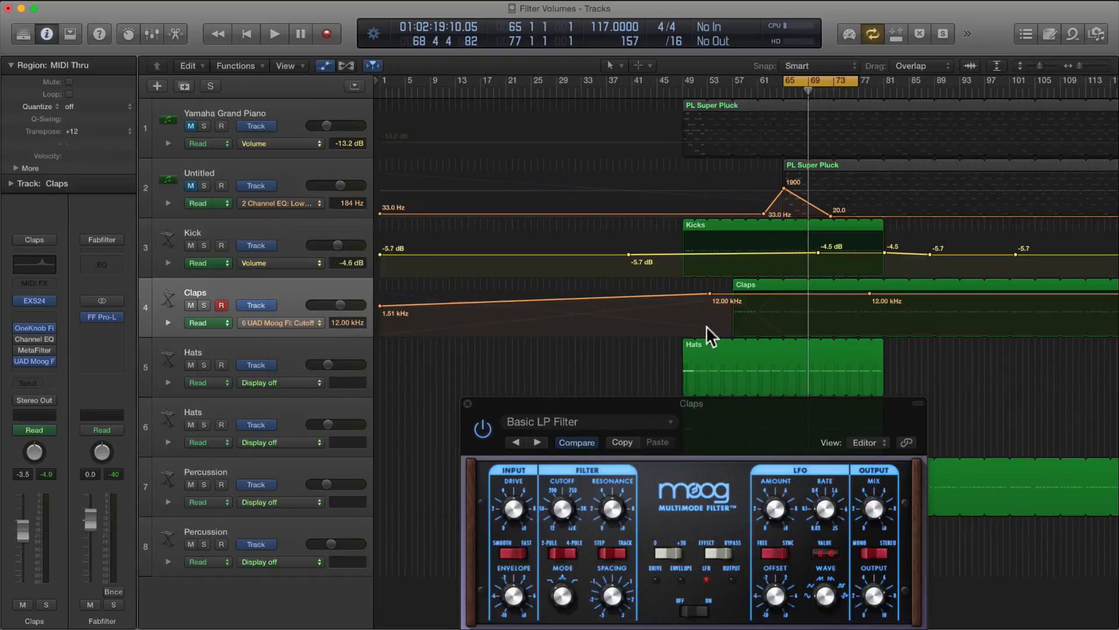
- Draw a cutoff dip on the Claps from 12.00 kHz to 204.91 Hz at bar 65, returning to 12.00 kHz near bar 72, and play it
left_click(765, 294)
left_click(783, 293)
left_click_drag(782, 293, 783, 328)
key("space")
left_click_drag(869, 293, 828, 293)
left_click_drag(781, 327, 781, 315)
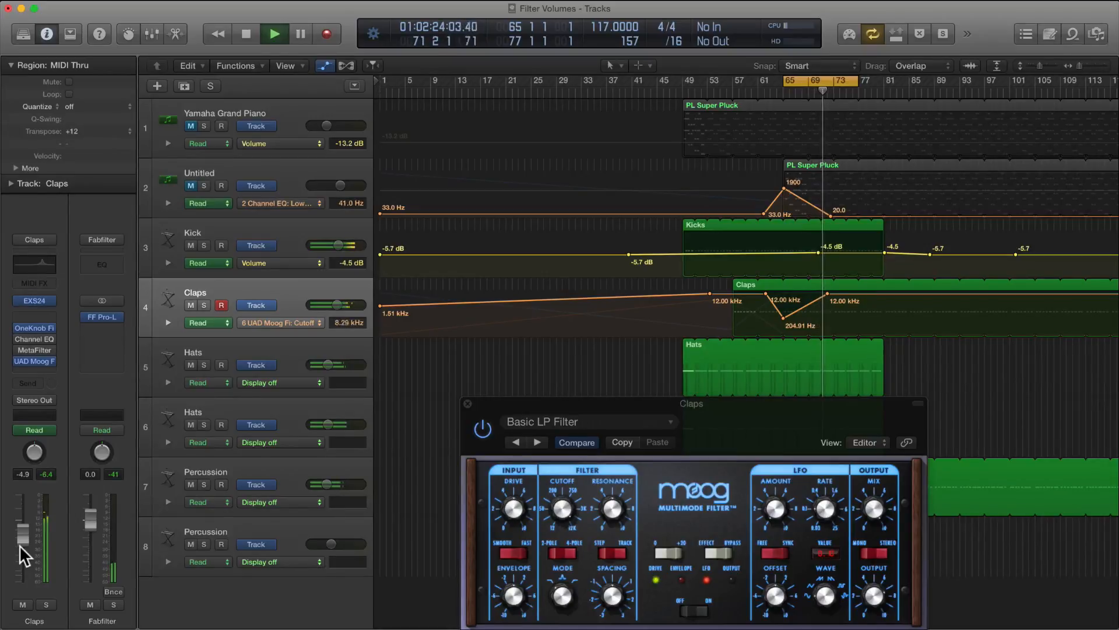
key("space")
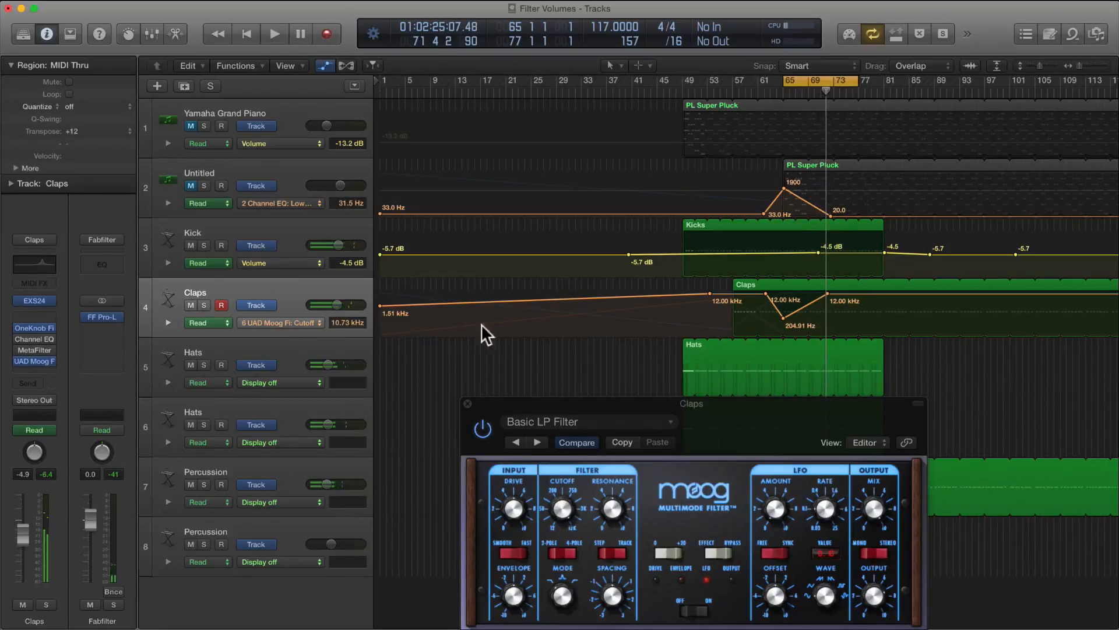
- Switch the Claps lane to volume, draw a dip from -4.9 dB to -41.0 dB near bar 66 and back, and listen
left_click(300, 322)
left_click(302, 268)
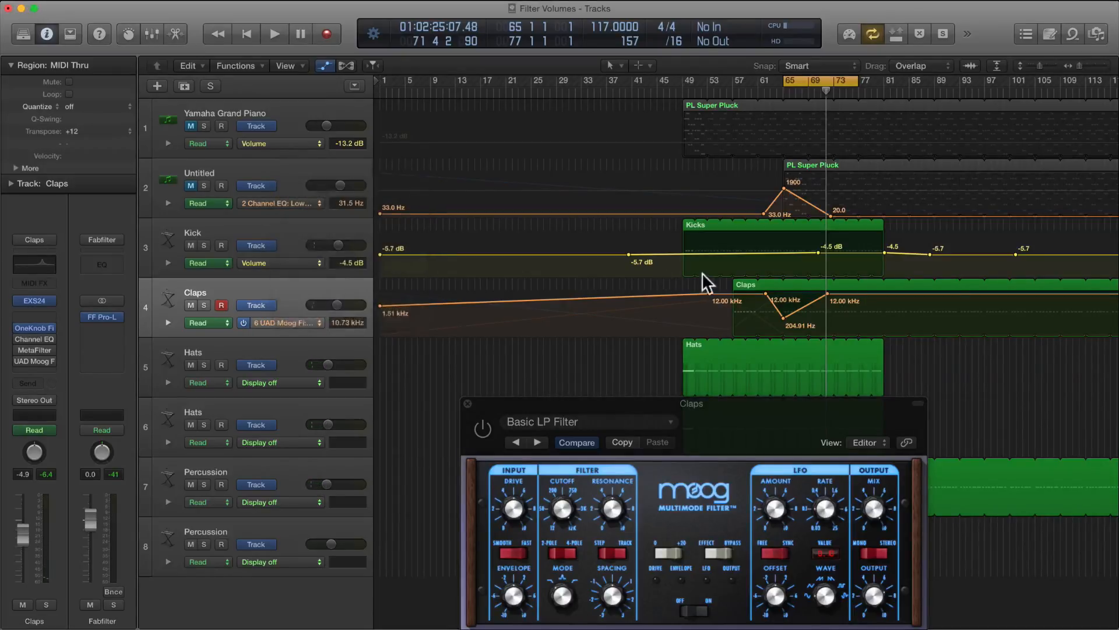
left_click(769, 311)
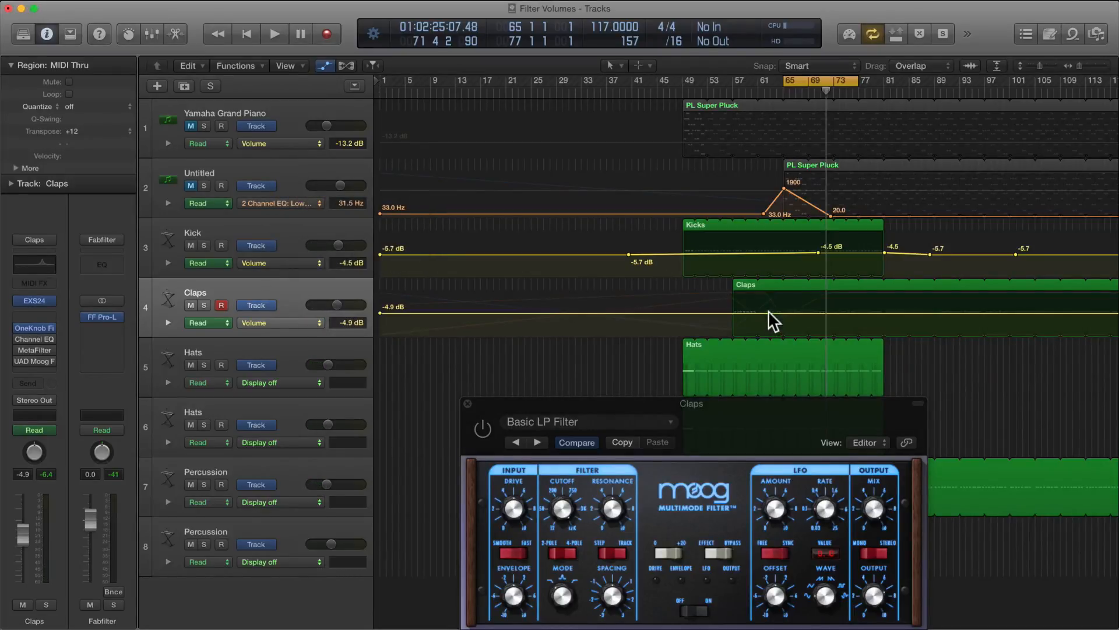
mouse_move(794, 312)
left_mouse_down()
mouse_move(795, 341)
mouse_move(822, 313)
mouse_move(790, 325)
left_mouse_up()
key("space")
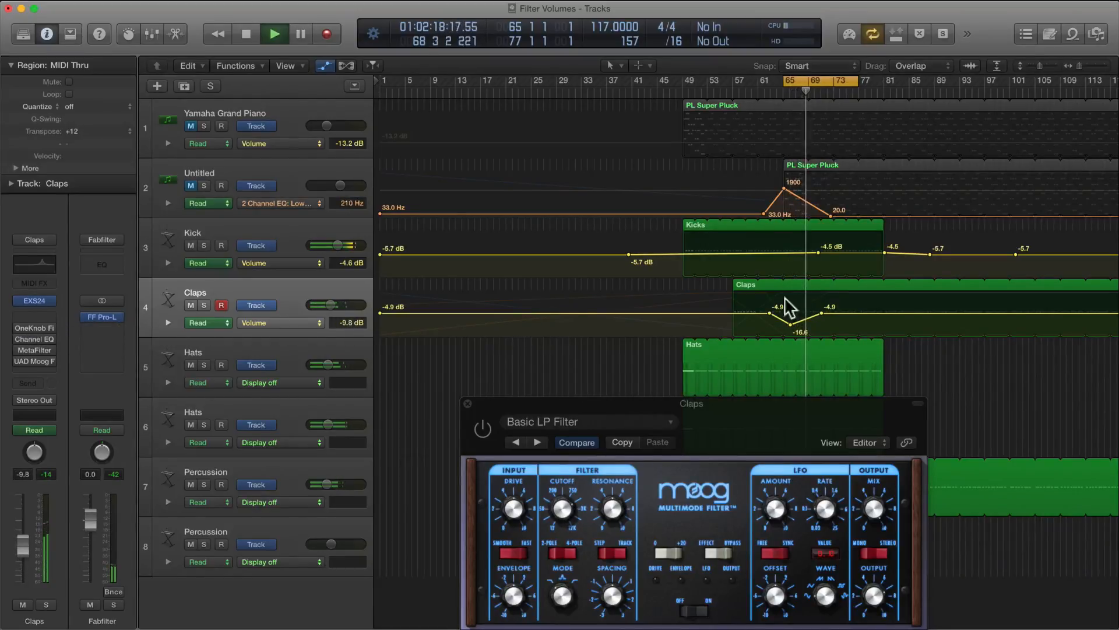
left_click_drag(794, 324, 789, 331)
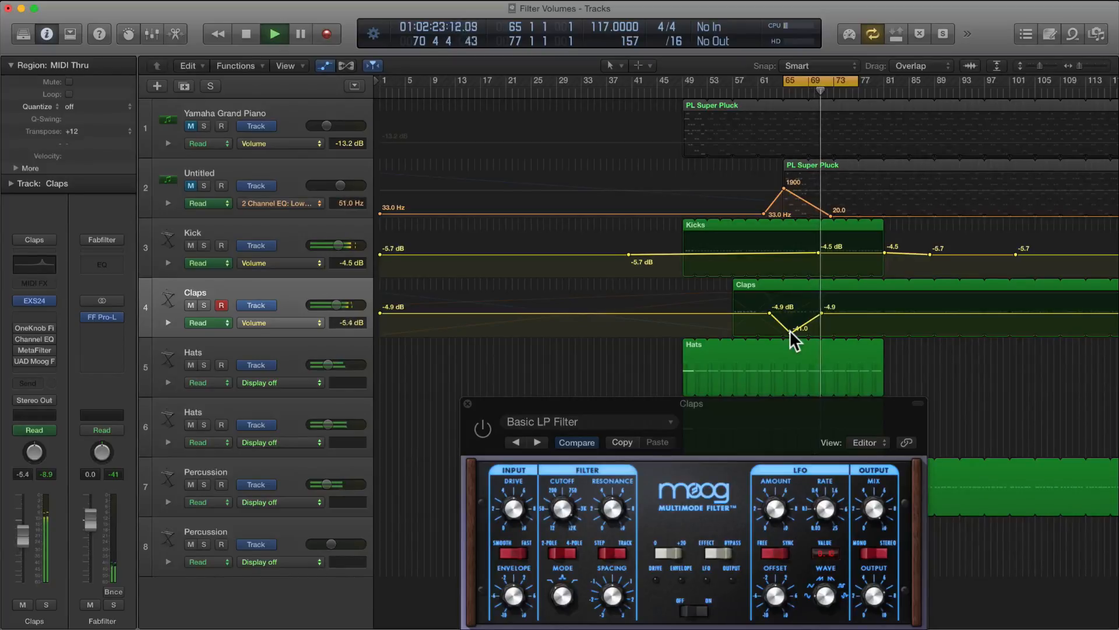
key("space")
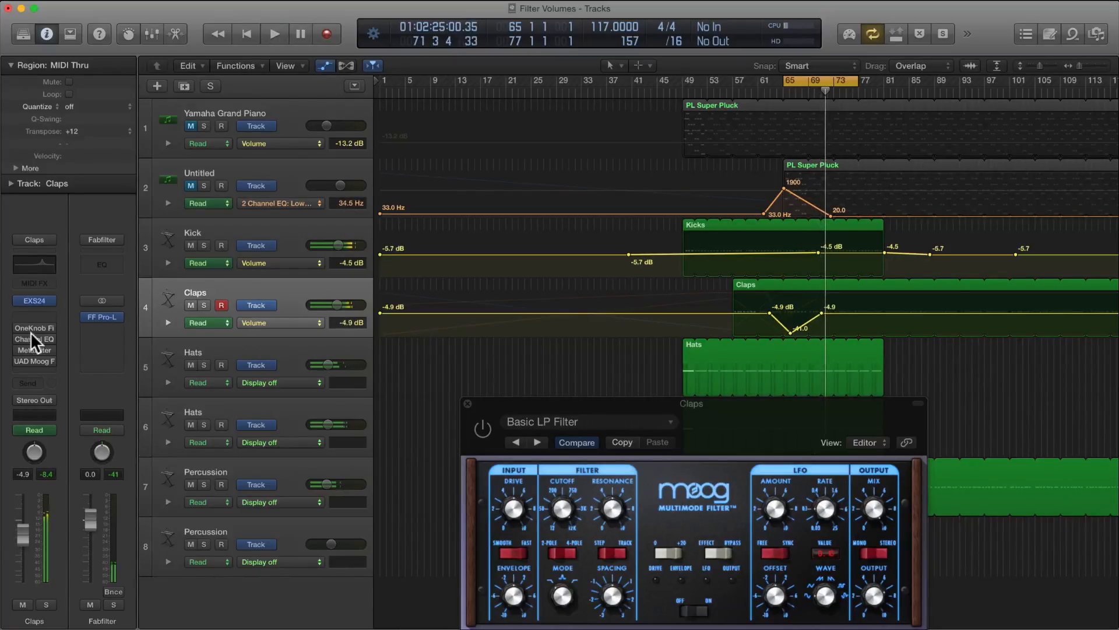
- Enable and open the MetaFilter on the Claps track and move its window off the Moog filter
left_click(44, 349)
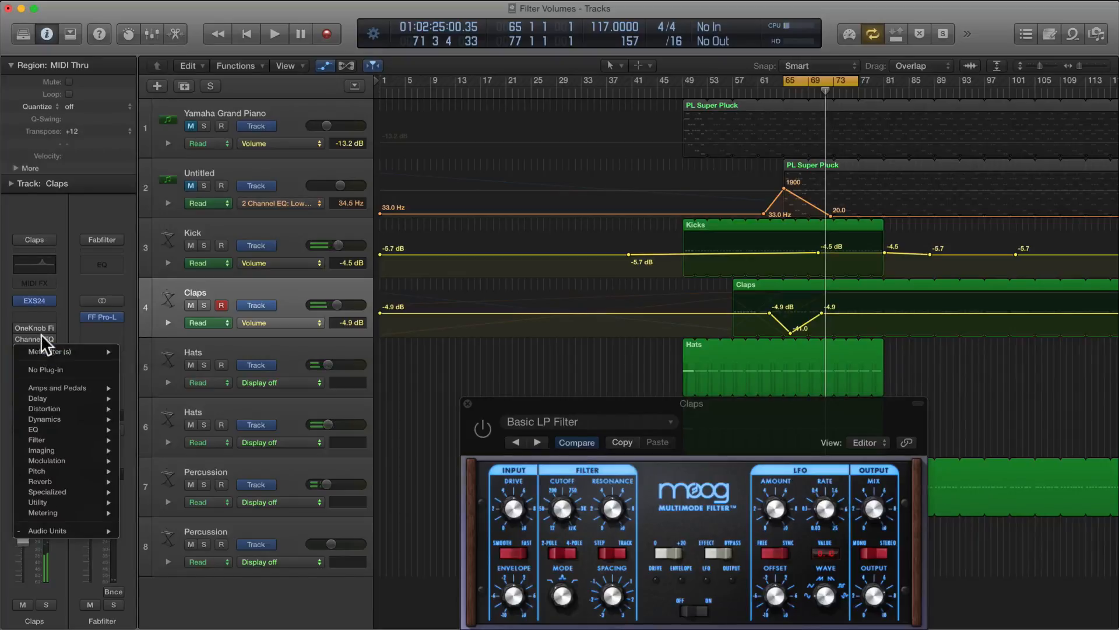
left_click(41, 335)
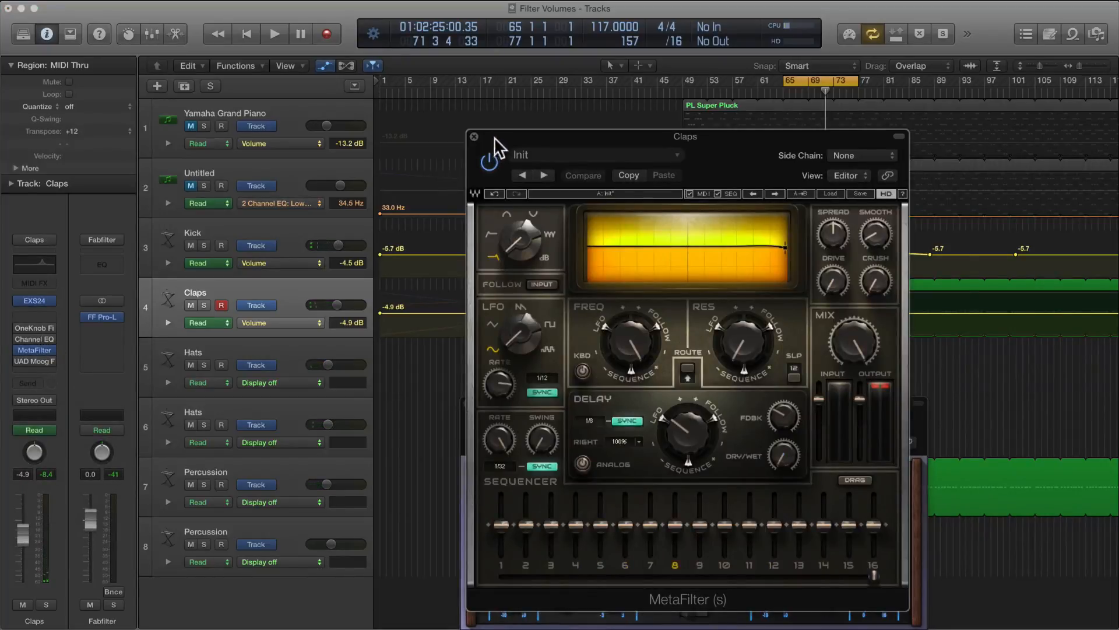
left_click_drag(494, 139, 702, 119)
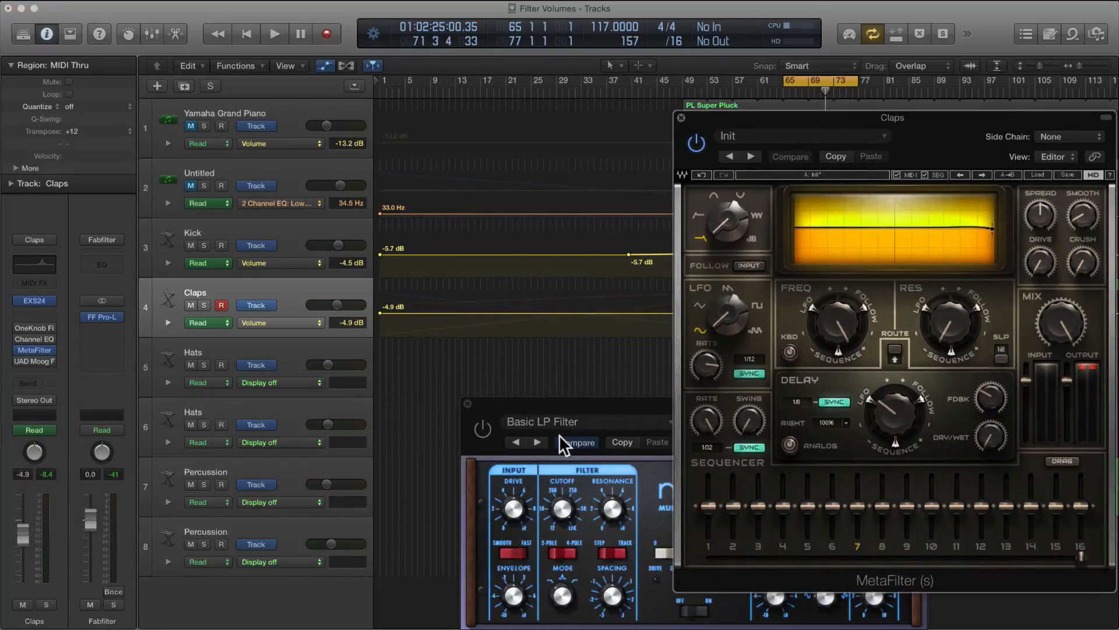
- Play the claps through the MetaFilter, then bypass it and turn the UAD Moog Filter back on
left_click(560, 506)
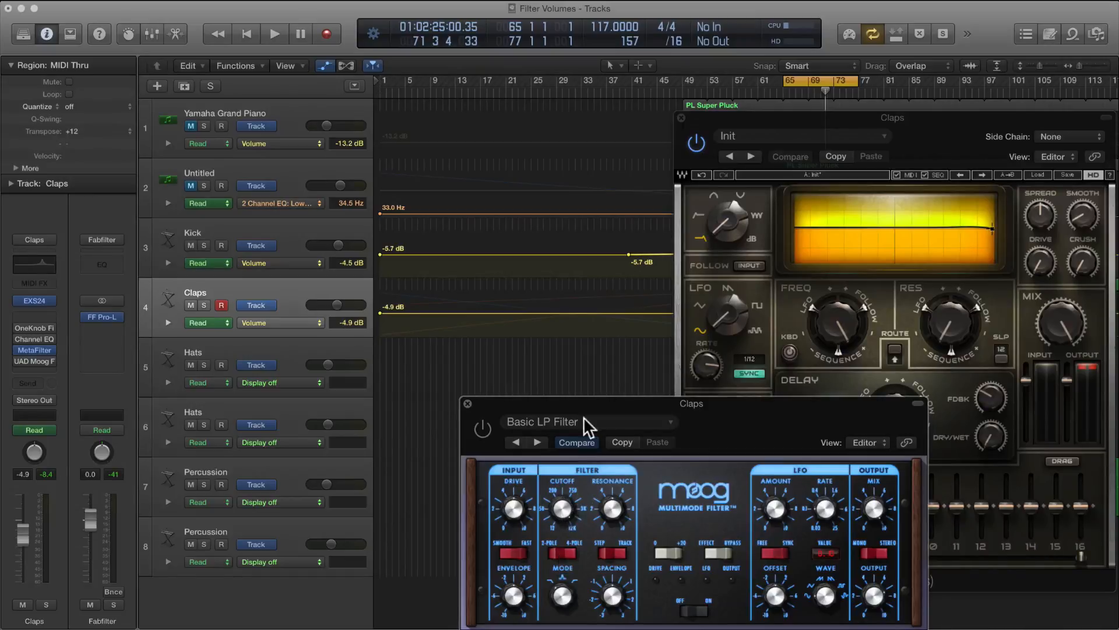
key("space")
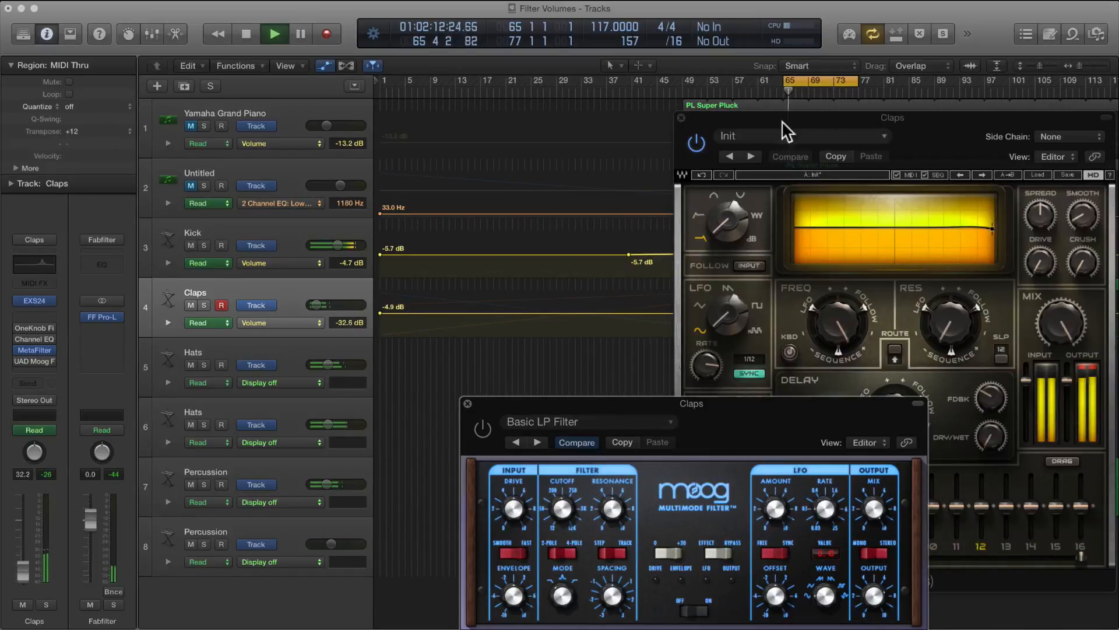
left_click_drag(780, 120, 961, 127)
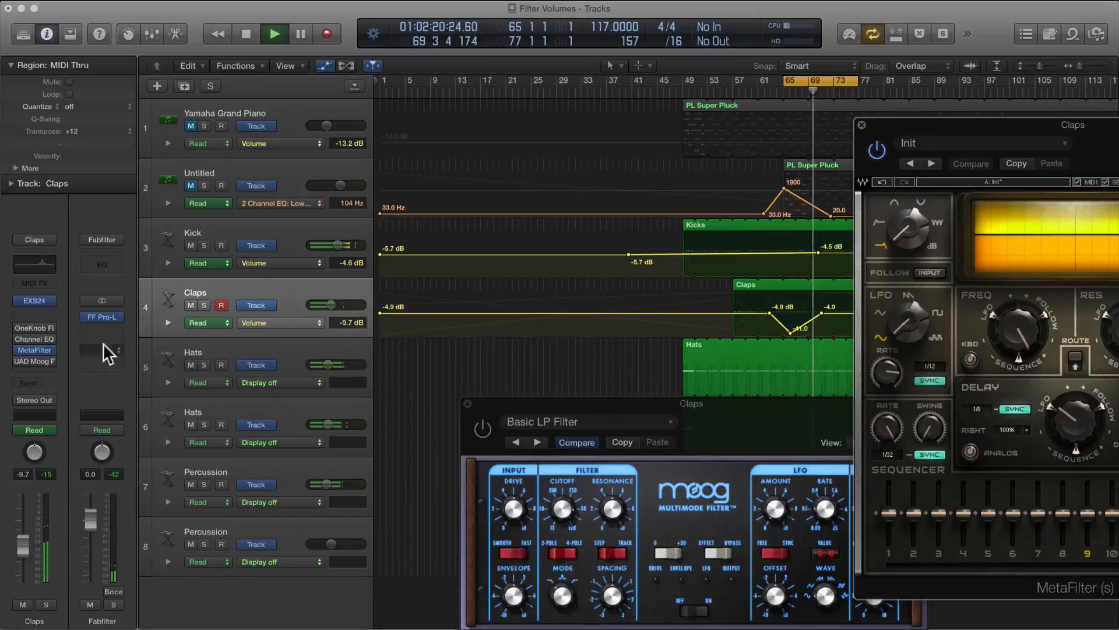
key("space")
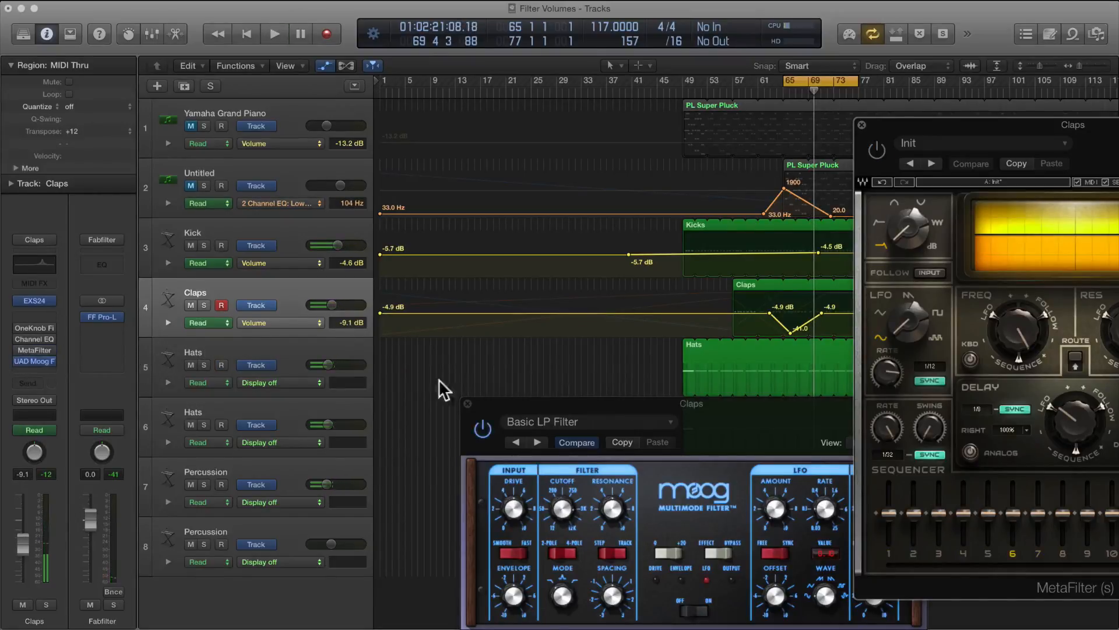
- Play the arrangement and raise the low point of the Claps volume dip near bar 66 to -5.5 dB
key("space")
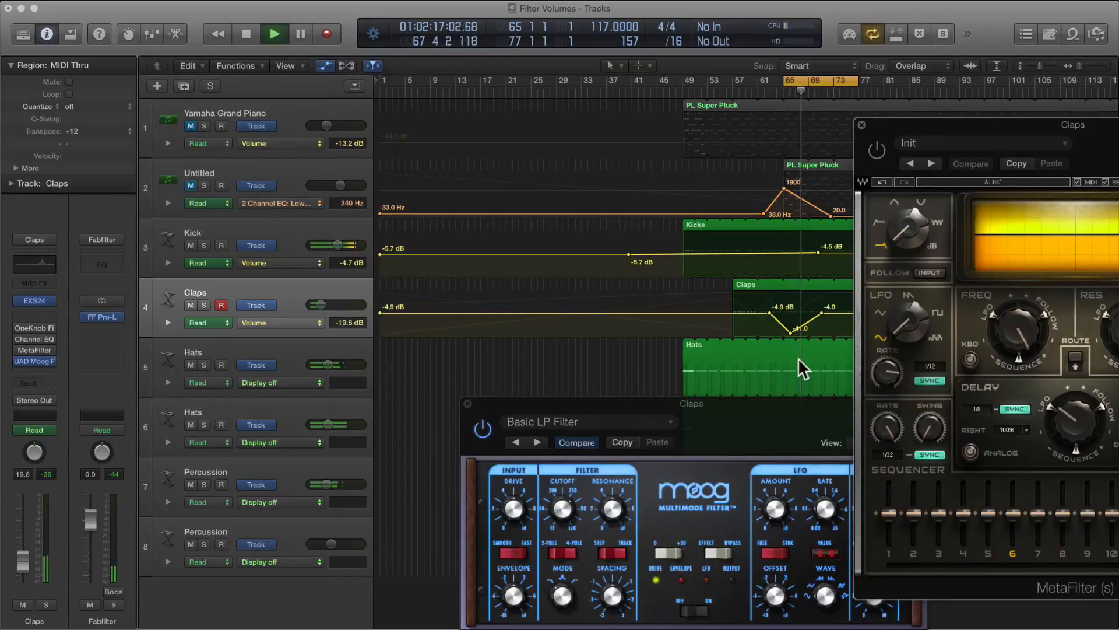
left_click(790, 332)
left_click_drag(790, 332, 791, 311)
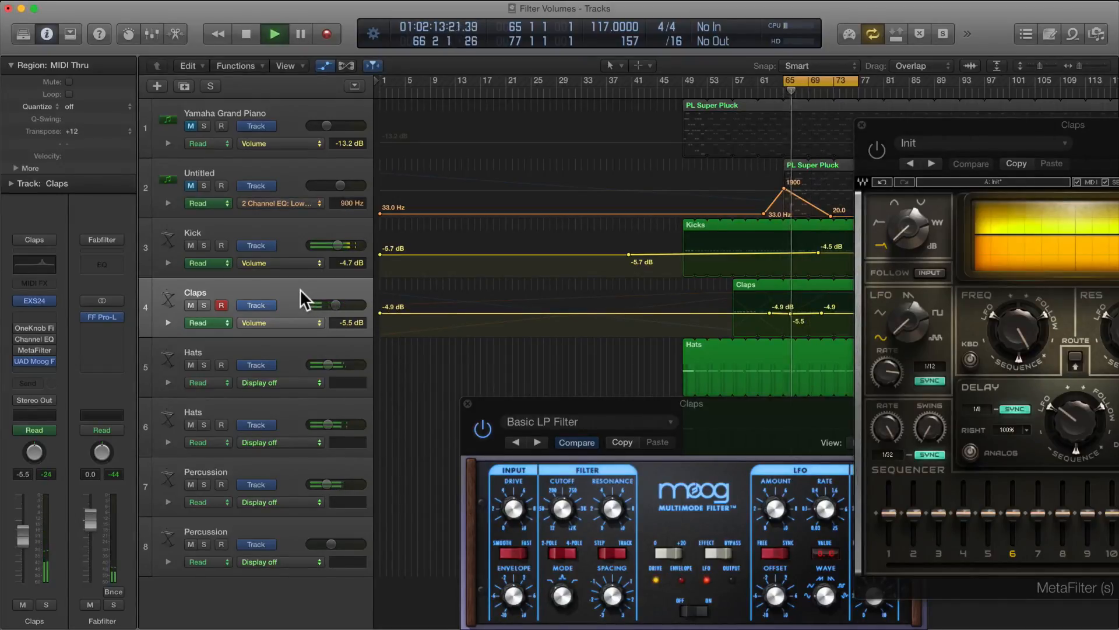
key("a")
key("a")
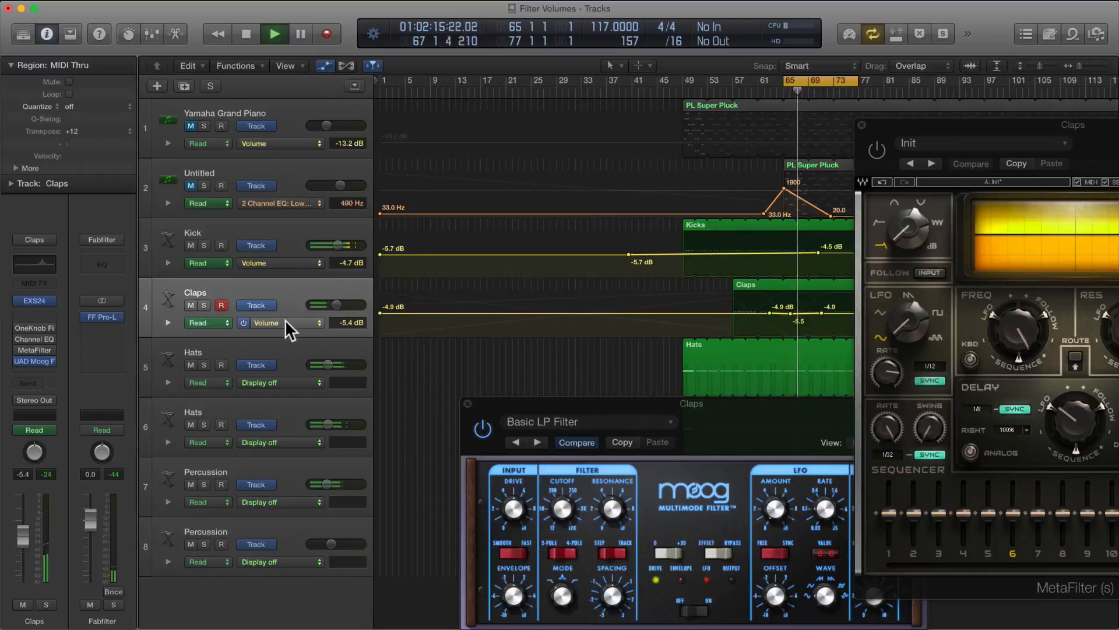
left_click(285, 322)
left_click(644, 312)
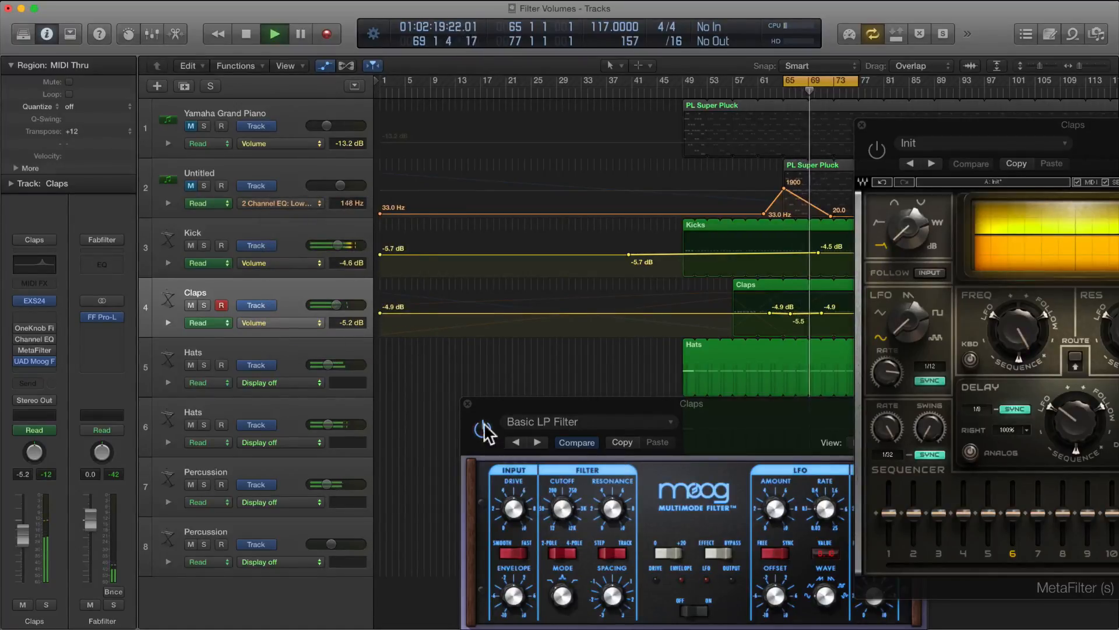
- Close the Moog filter window, bring the MetaFilter fully into view, and play the Claps with the MetaFilter enabled and the Moog filter bypassed
key("space")
left_click(467, 403)
left_click_drag(994, 123, 640, 122)
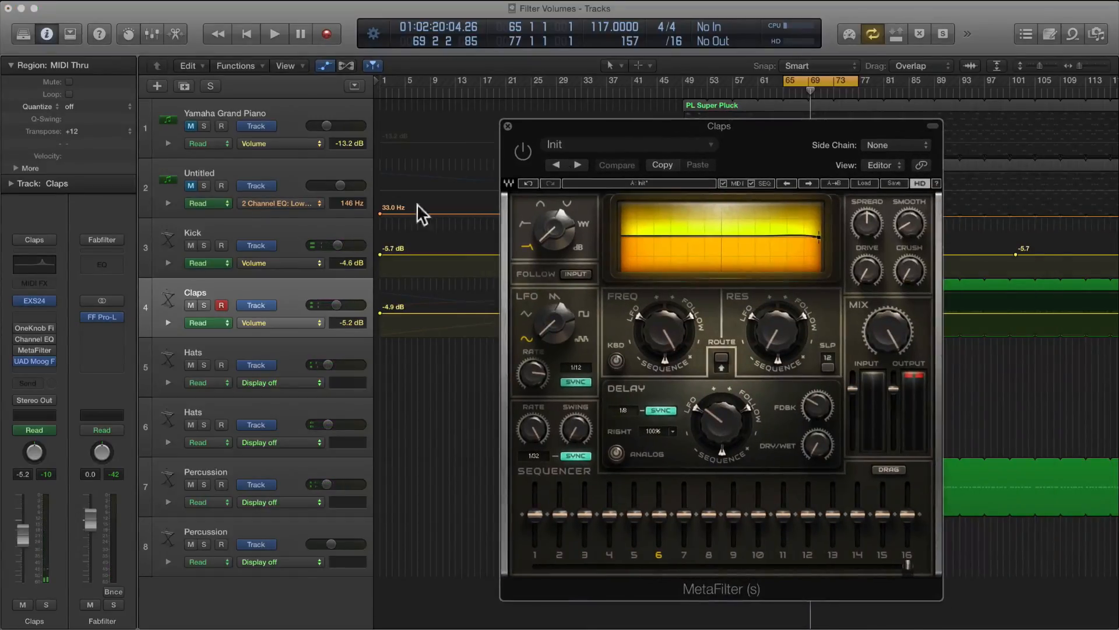
left_click(34, 350)
left_click(34, 350)
key("space")
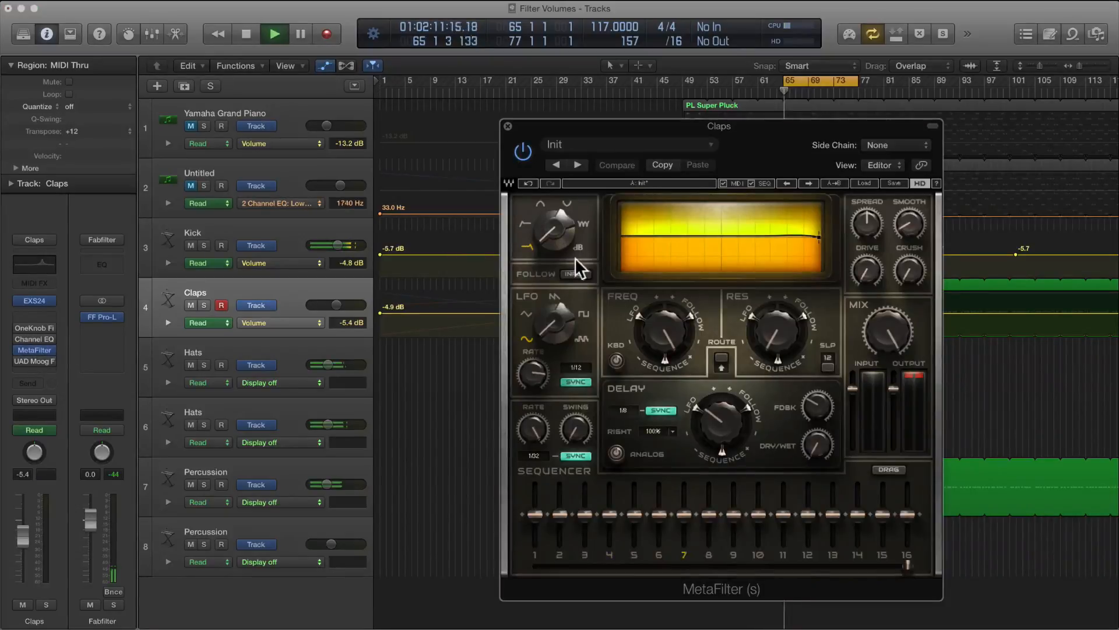
- Sweep the MetaFilter's frequency during playback in high-pass and low-pass modes, ending on a low-pass with a high cutoff, and stop playback
left_click_drag(614, 295, 614, 314)
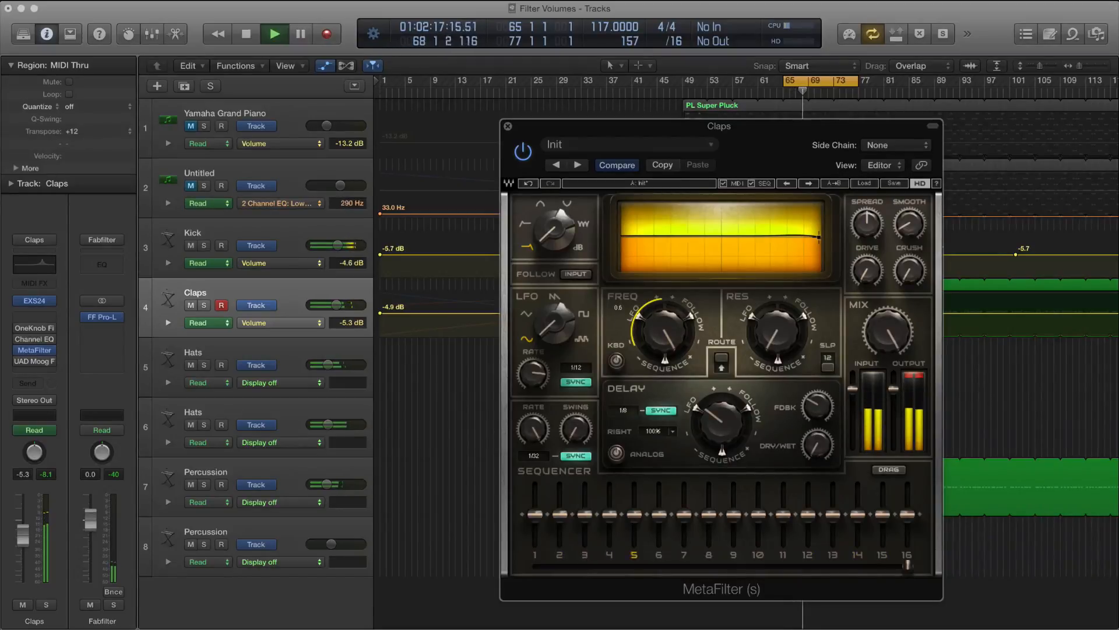
left_click_drag(662, 320, 662, 345)
left_click_drag(554, 230, 554, 239)
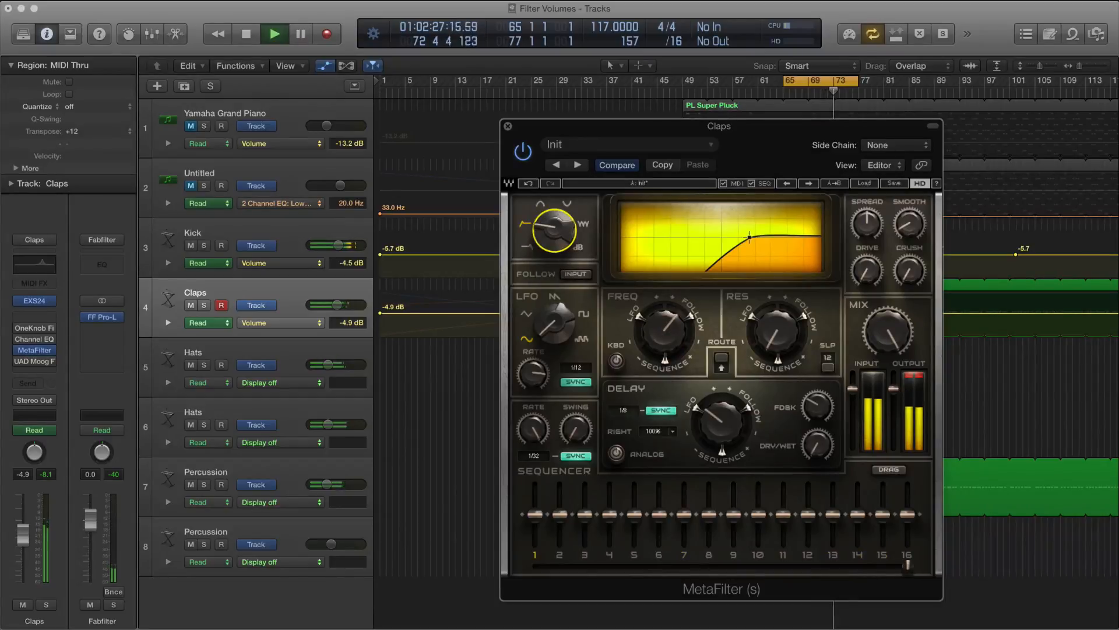
left_click_drag(687, 304, 686, 292)
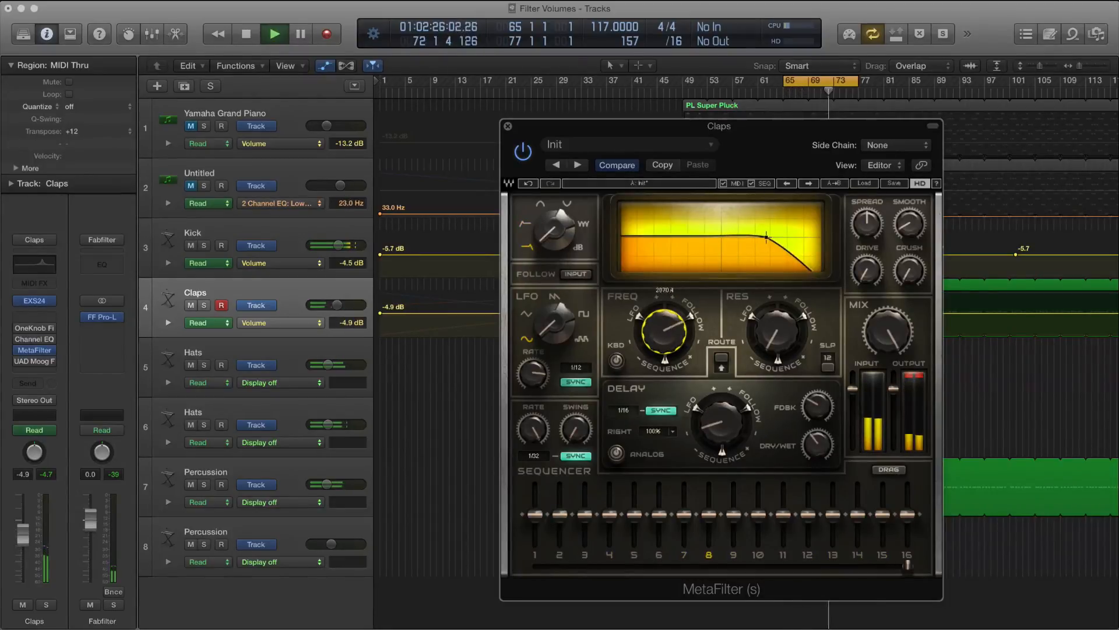
key("space")
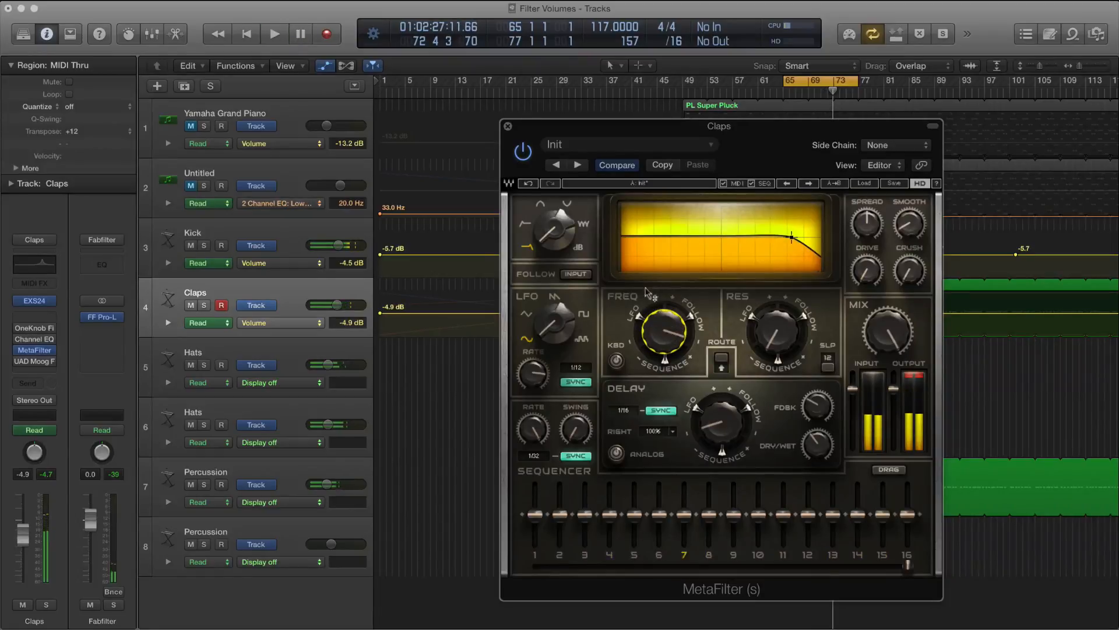